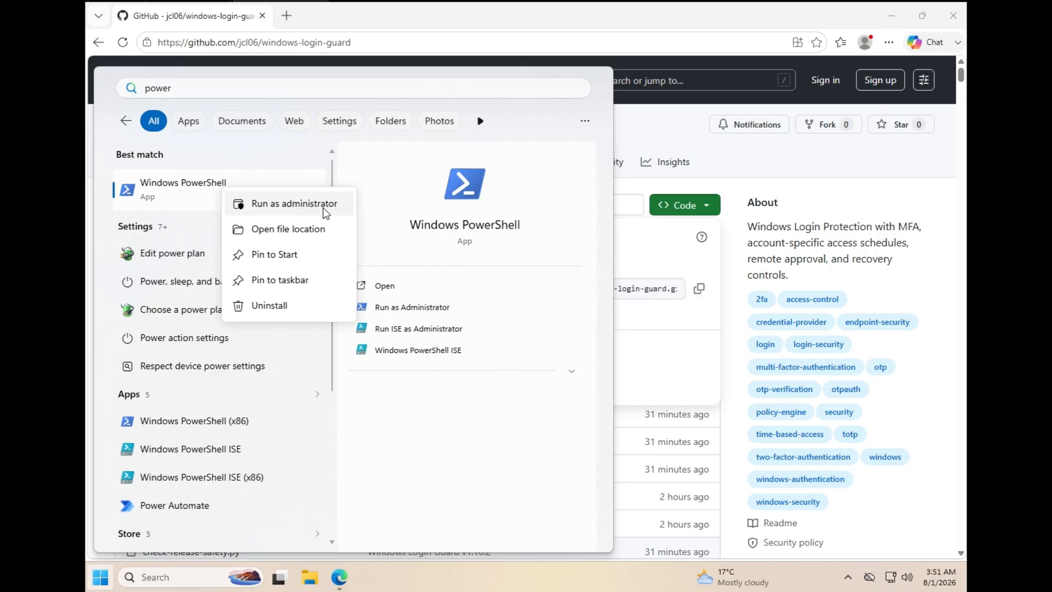
# Open PowerShell as administrator and change to the C:\Users\Admin\Downloads folder
pyautogui.click(325, 205)
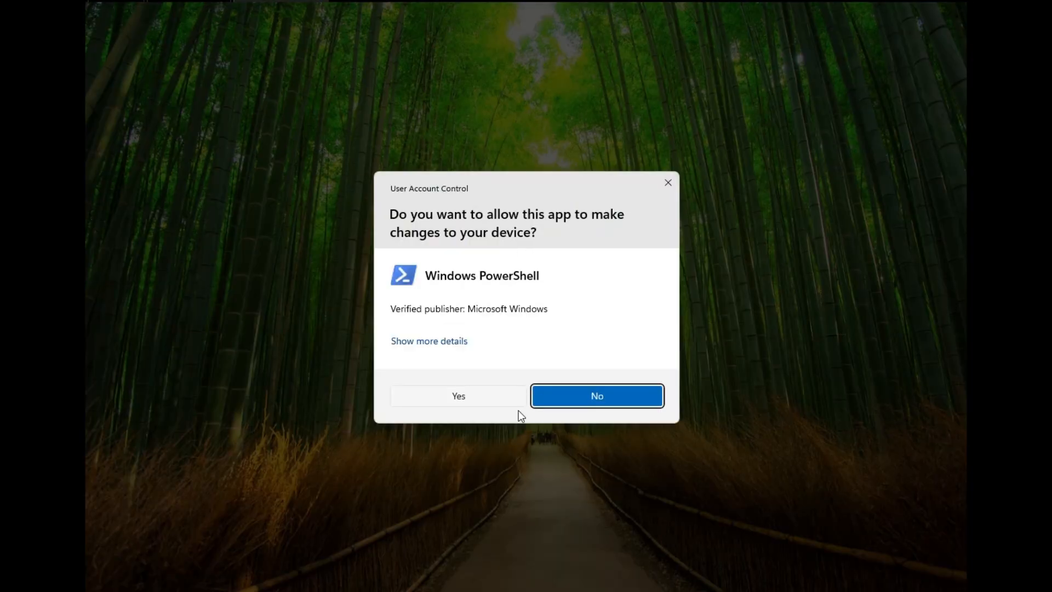
pyautogui.click(495, 399)
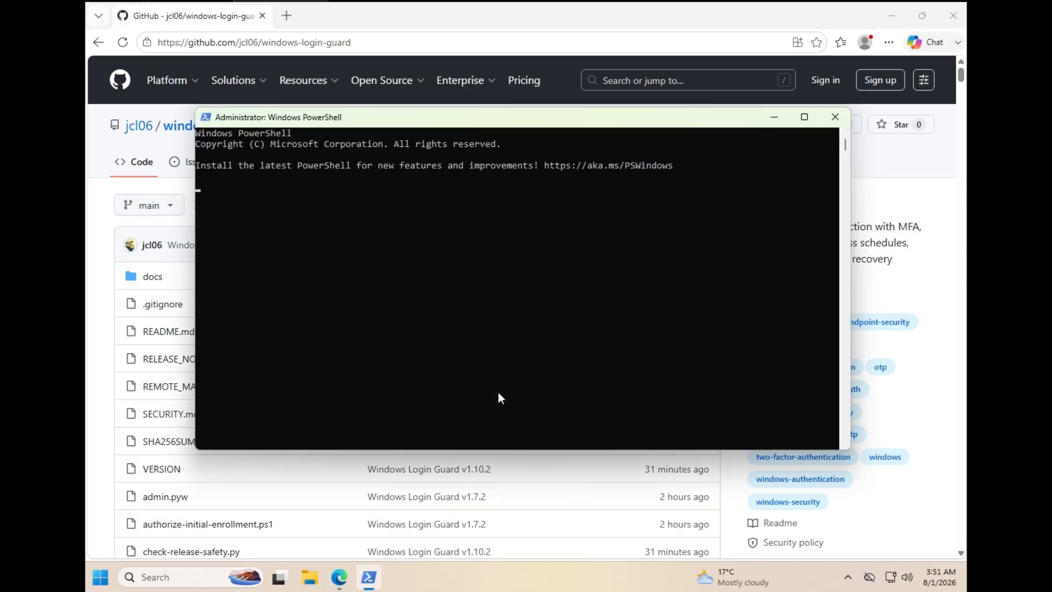
pyautogui.write('cd :\\')
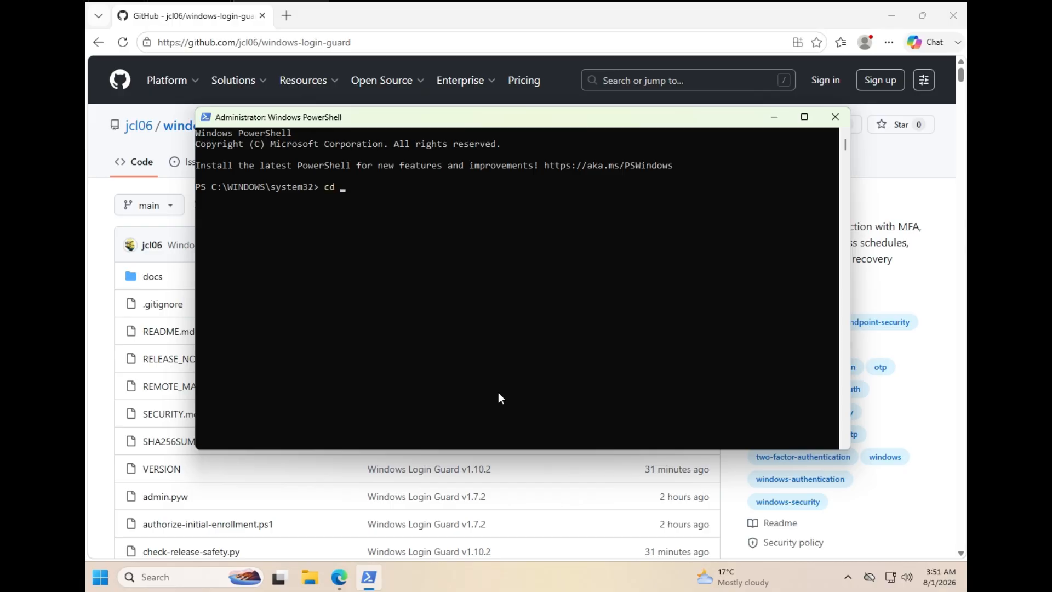
pyautogui.press('BackSpace')
pyautogui.press('BackSpace')
pyautogui.write('c:\\u')
pyautogui.press('Tab')
pyautogui.write('adm')
pyautogui.press('Tab')
pyautogui.write('d')
pyautogui.press('Tab')
pyautogui.press('Tab')
pyautogui.press('Return')
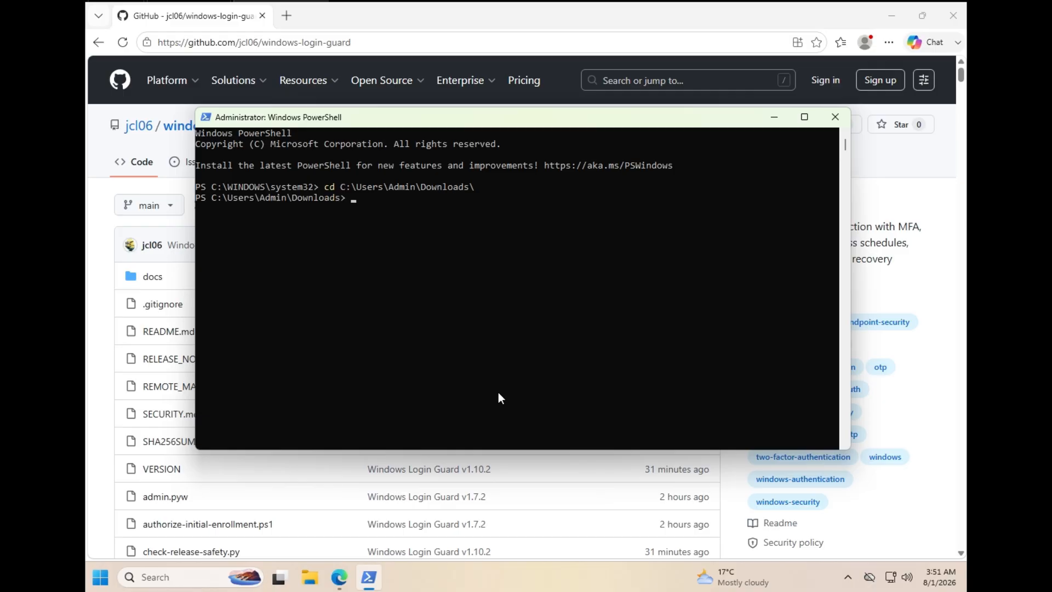
# Clone the windows-login-guard repository there with git clone and the pasted repository URL
pyautogui.write('git clone')
pyautogui.rightClick(495, 392)
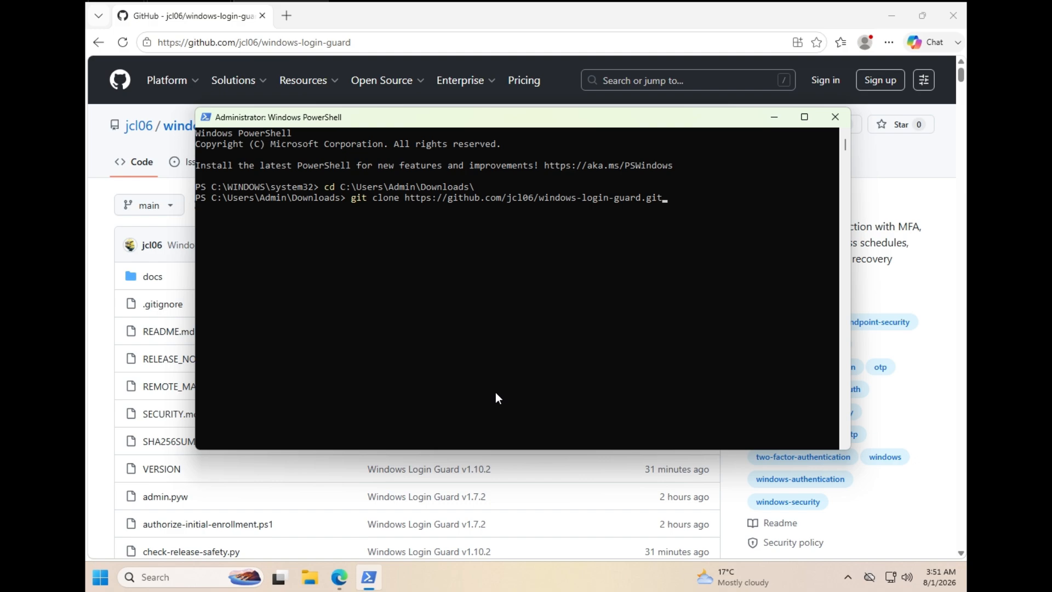
pyautogui.press('Return')
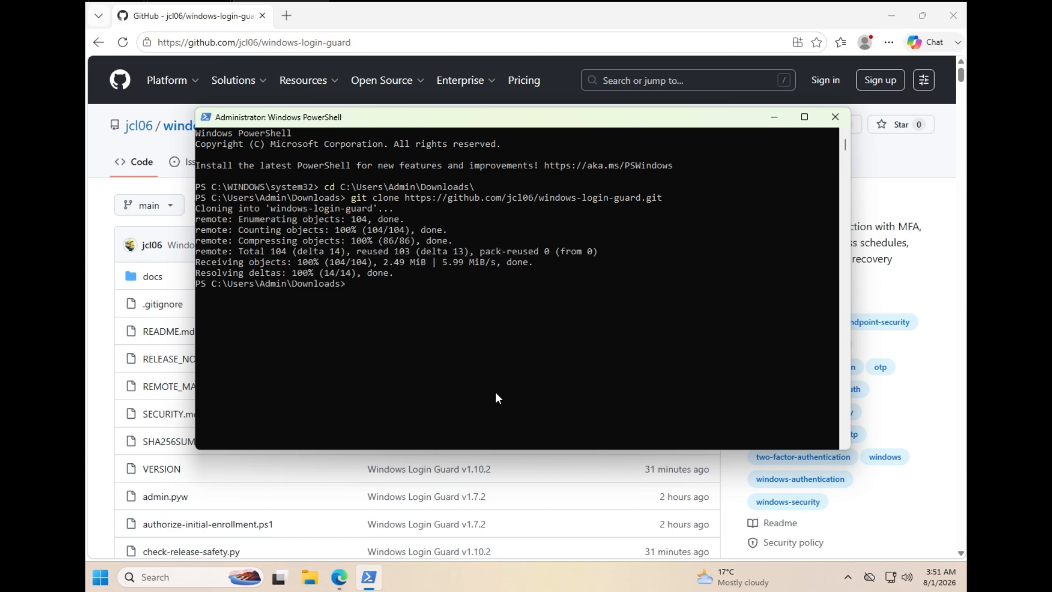
pyautogui.click(576, 501)
# Copy the 'Prepare the extracted release' command block from the README's Requirements and preflight section
pyautogui.scroll(-20, 584, 467)
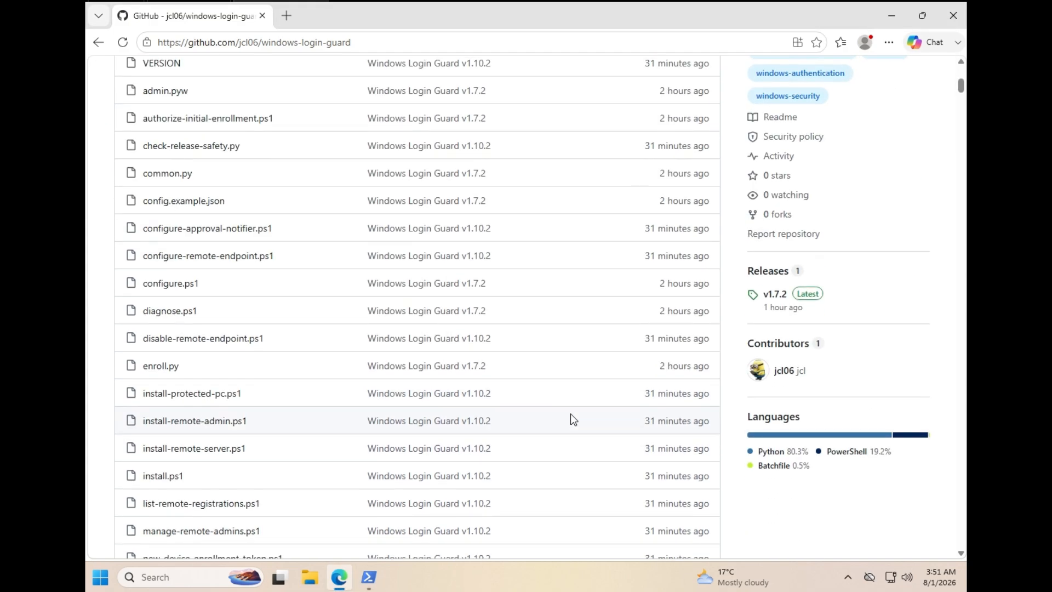
pyautogui.scroll(-15, 498, 381)
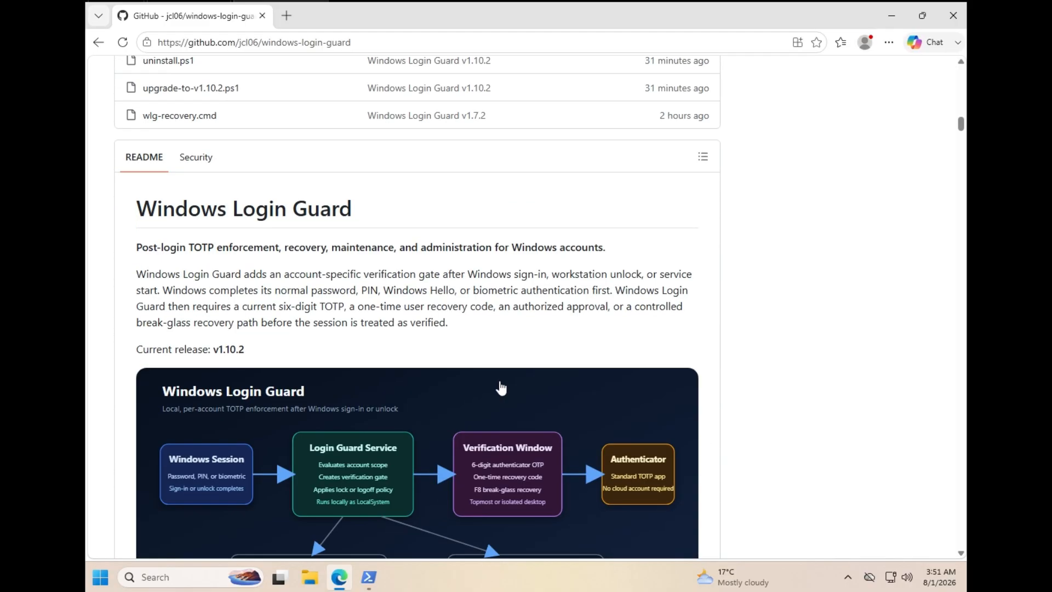
pyautogui.scroll(-20, 491, 373)
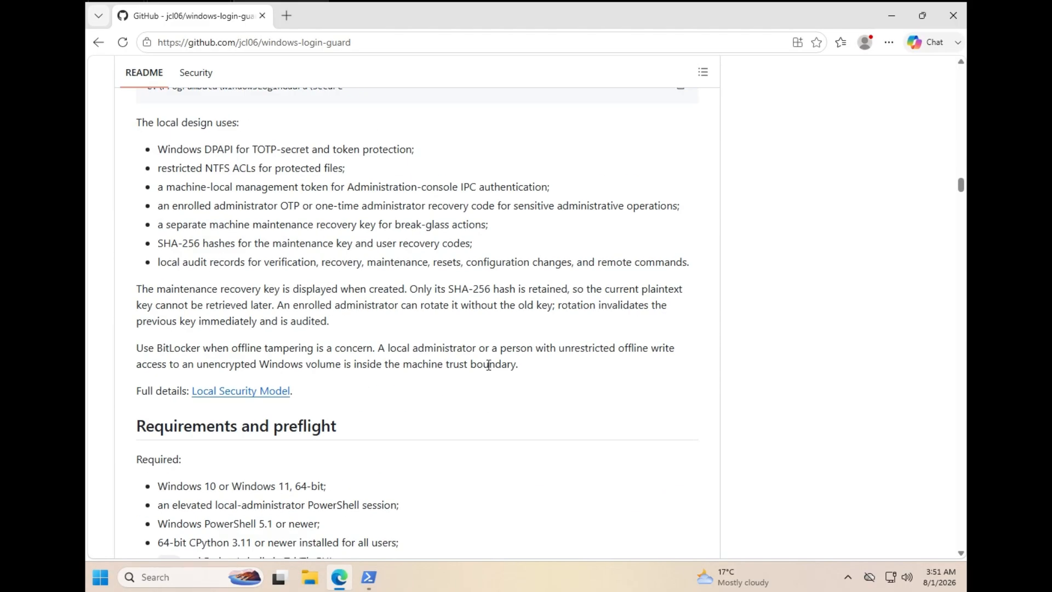
pyautogui.scroll(-10, 488, 364)
pyautogui.scroll(3, 481, 359)
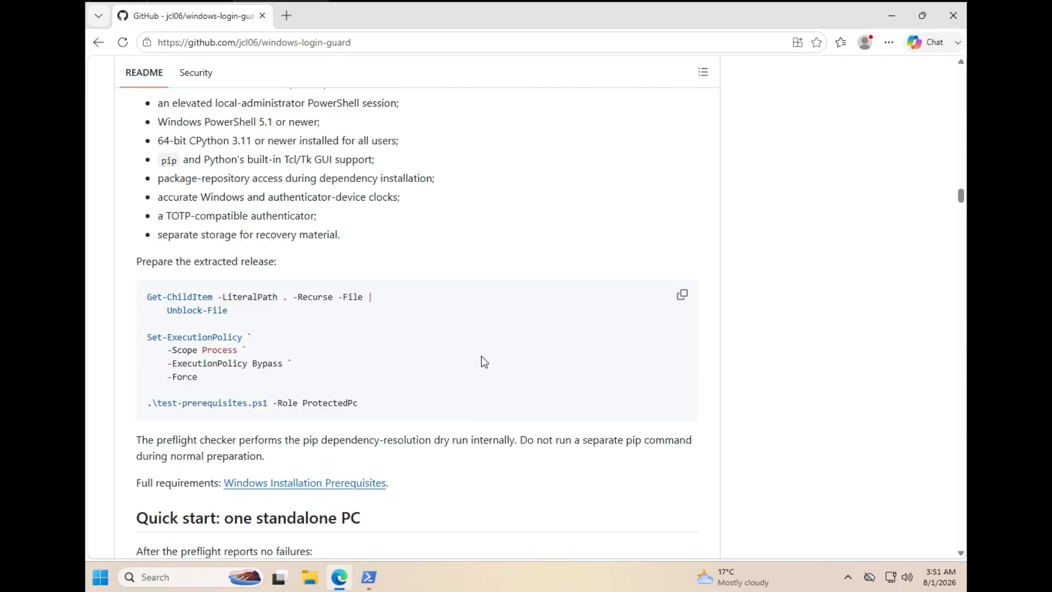
pyautogui.click(682, 294)
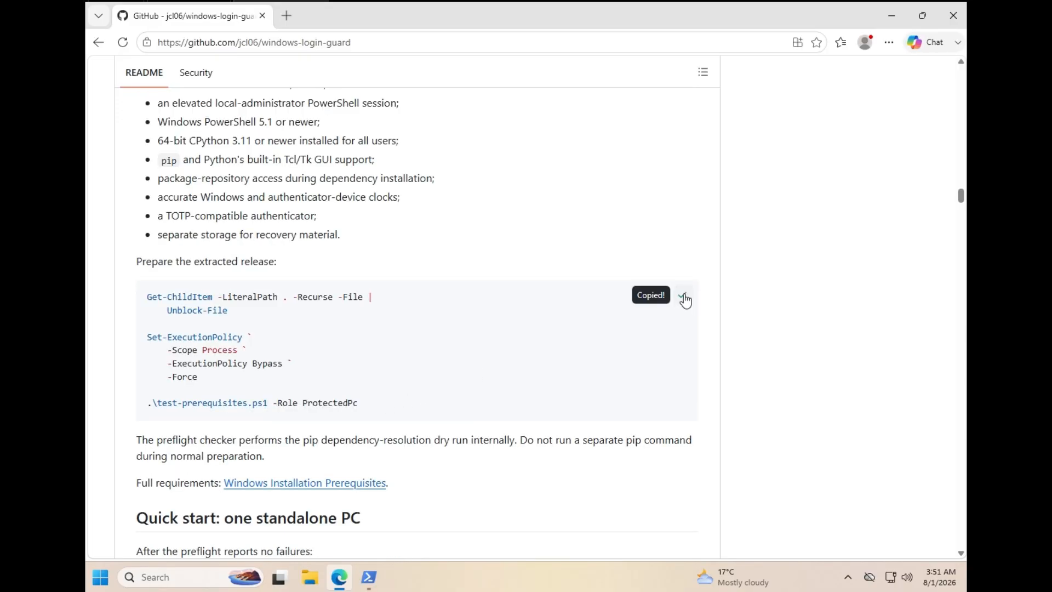
pyautogui.click(365, 582)
# Inside windows-login-guard, run the pasted preflight commands, getting 14 PASS, 3 WARN, 0 FAIL
pyautogui.write('cd')
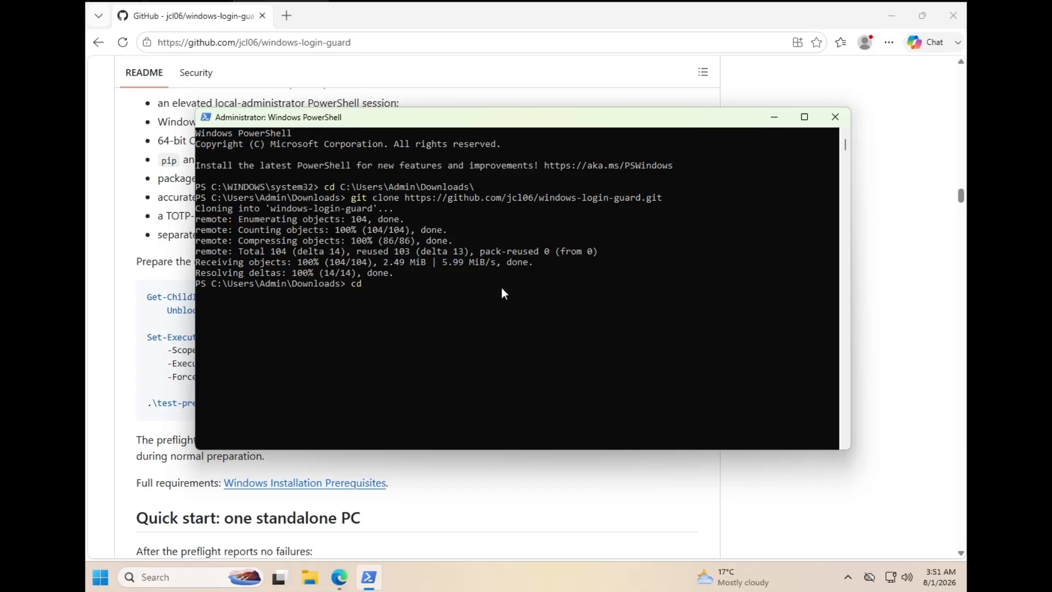
pyautogui.write(' .\\win')
pyautogui.press('Tab')
pyautogui.press('Return')
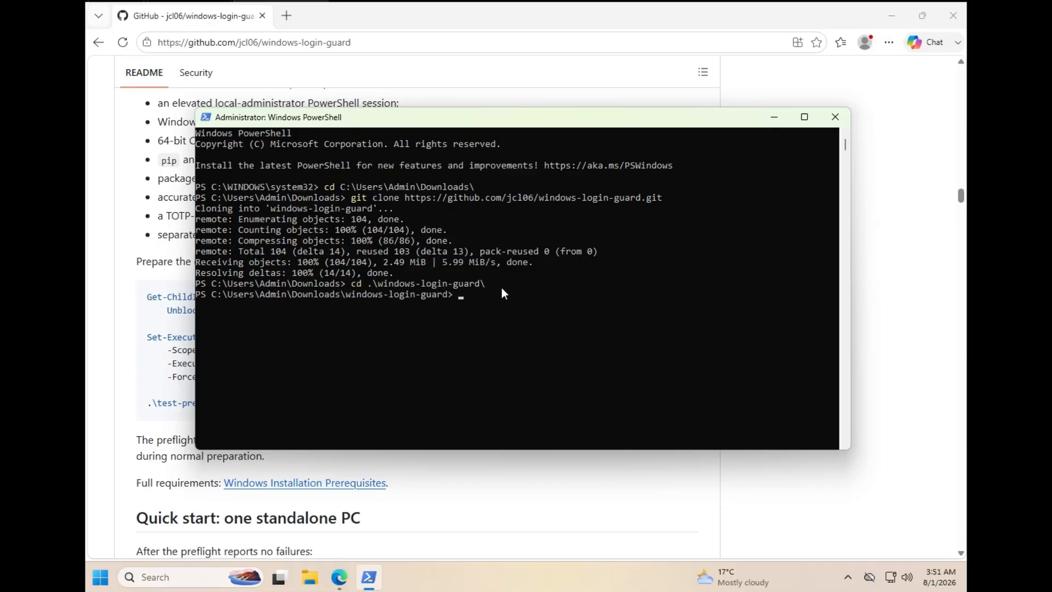
pyautogui.rightClick(614, 261)
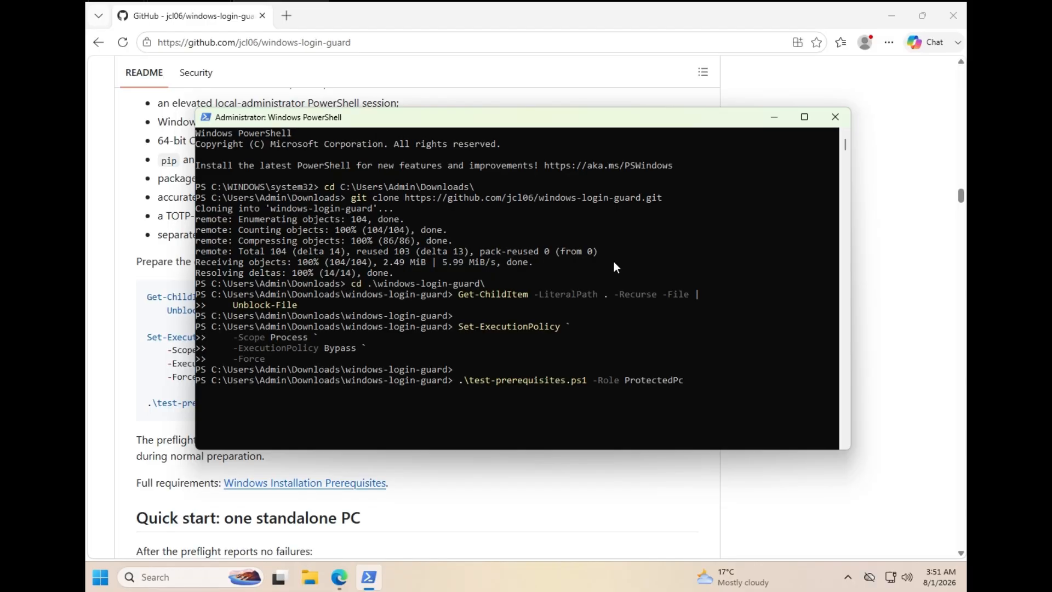
pyautogui.press('Return')
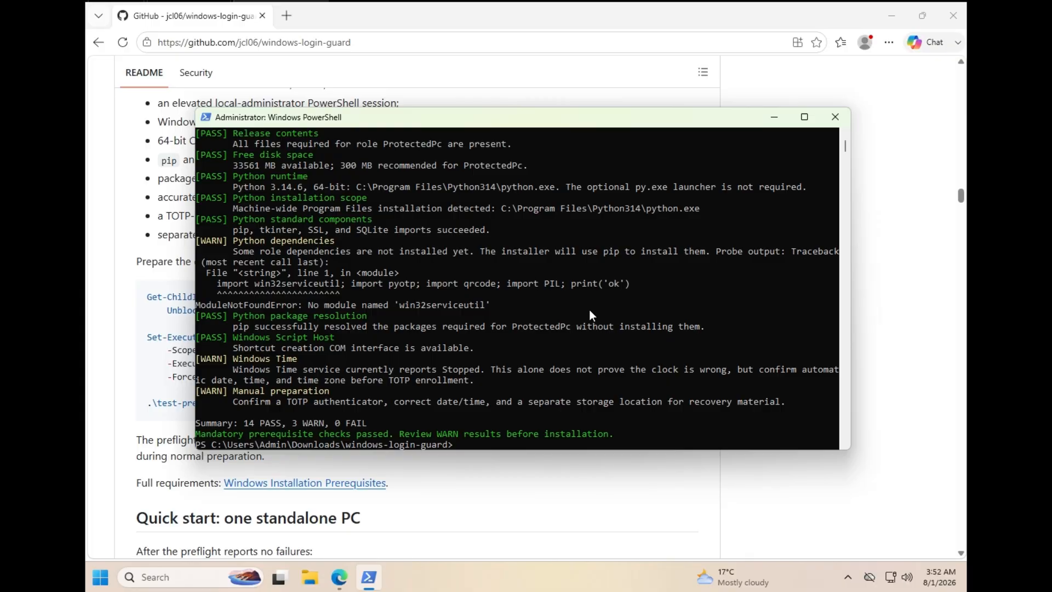
# Copy .\install-protected-pc.ps1 from the Quick start and run it to install the WindowsLoginGuard service
pyautogui.click(514, 497)
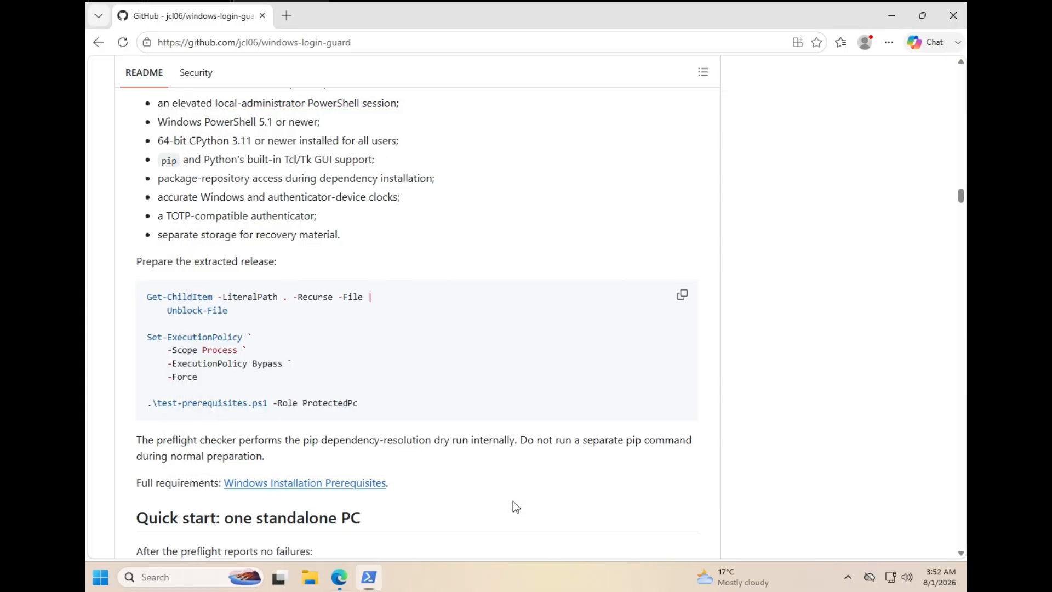
pyautogui.scroll(-5, 497, 432)
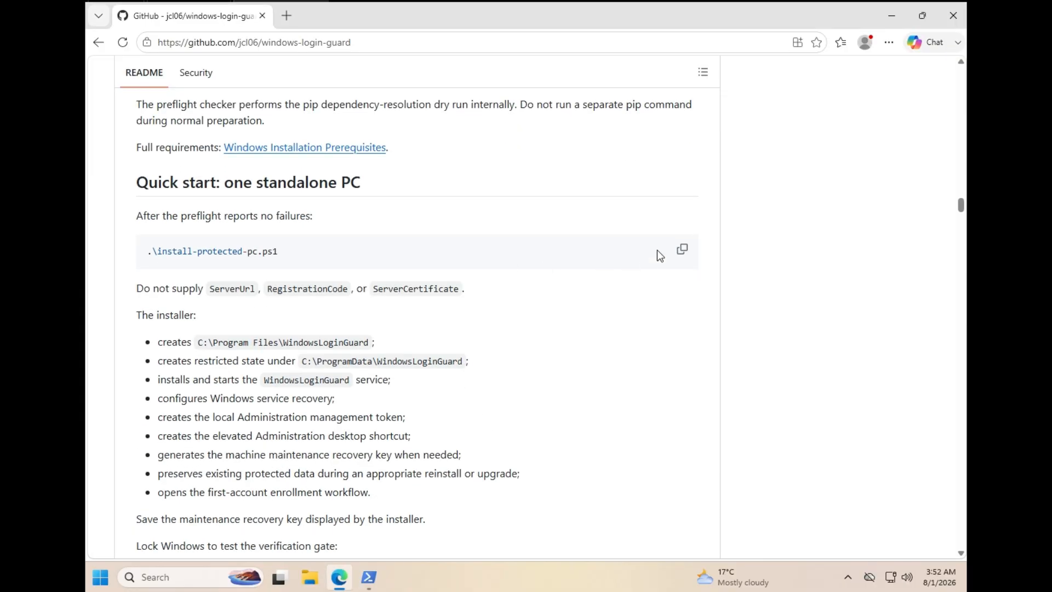
pyautogui.click(683, 253)
pyautogui.hotkey('alt', 'Tab')
pyautogui.hotkey('ctrl', 'v')
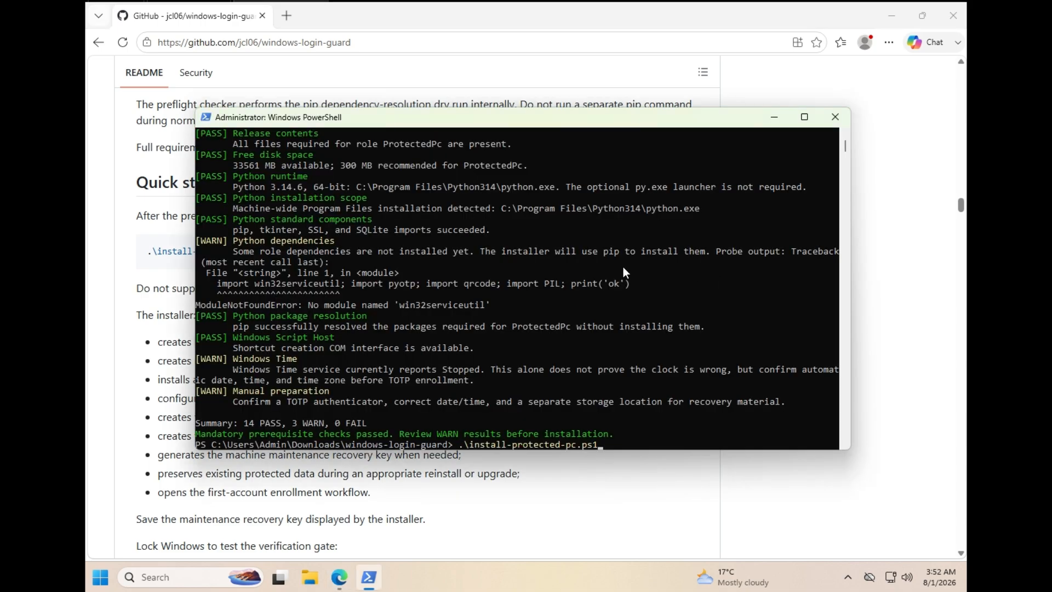
pyautogui.press('Return')
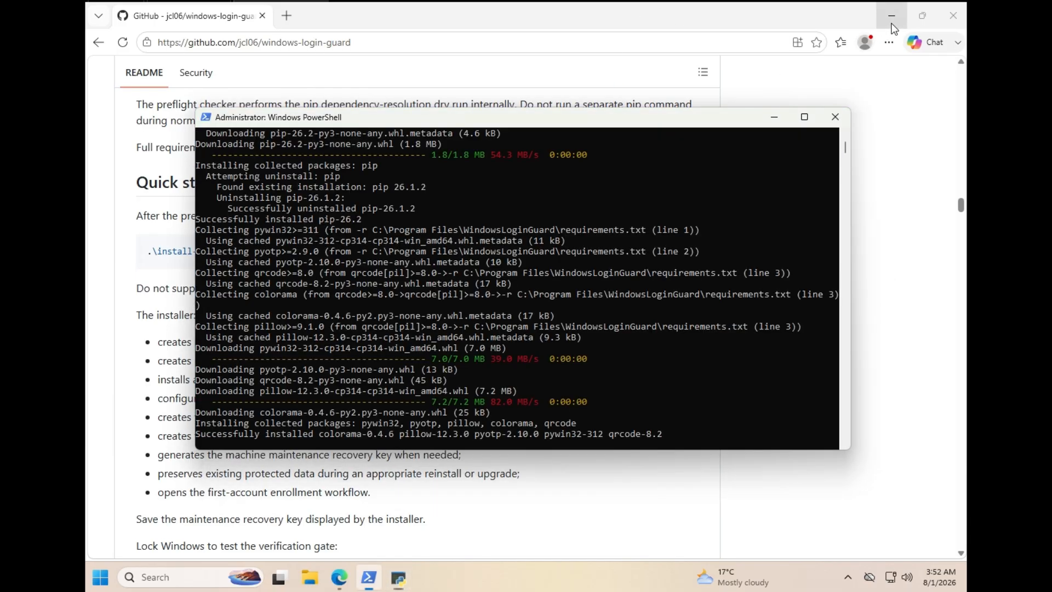
pyautogui.click(892, 24)
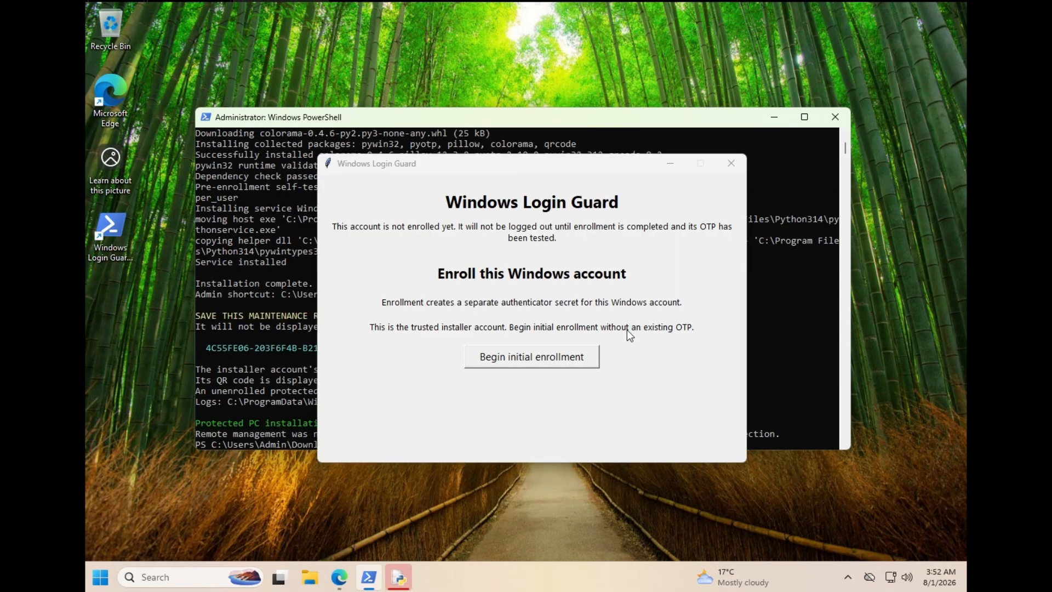
# Enroll this Windows account in Login Guard by submitting the authenticator's one-time code
pyautogui.click(627, 394)
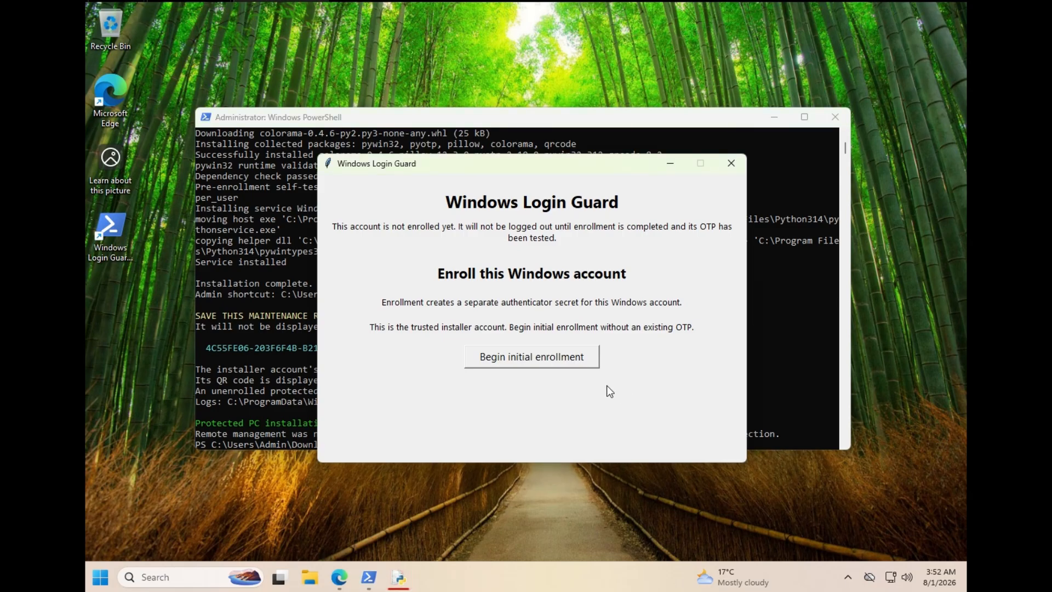
pyautogui.click(541, 358)
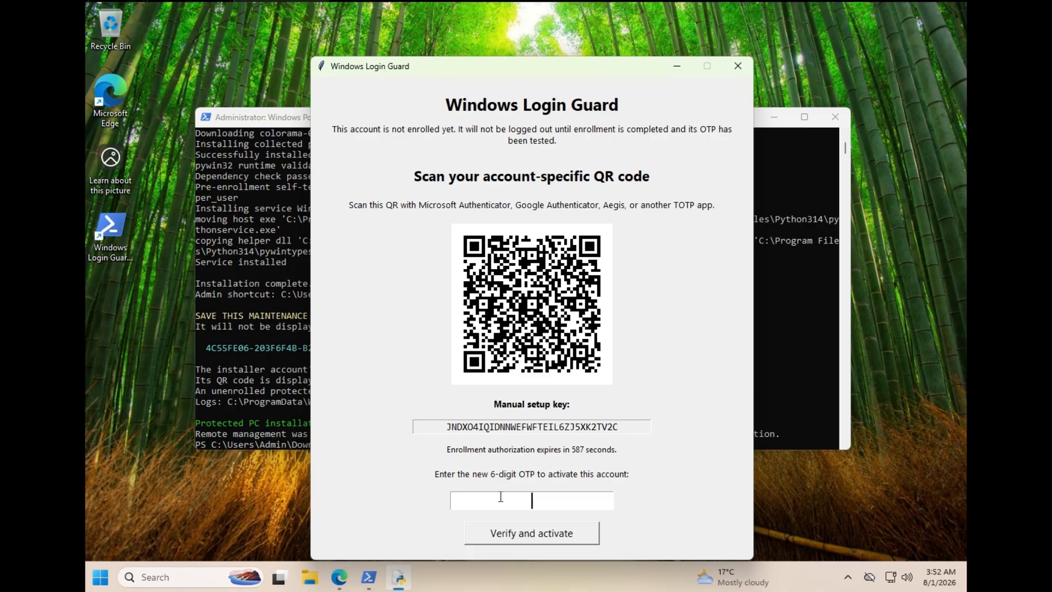
pyautogui.press('Return')
# Save the recovery codes as windows-login-guard-recovery-codes.txt in Documents and close the enrollment window
pyautogui.click(581, 425)
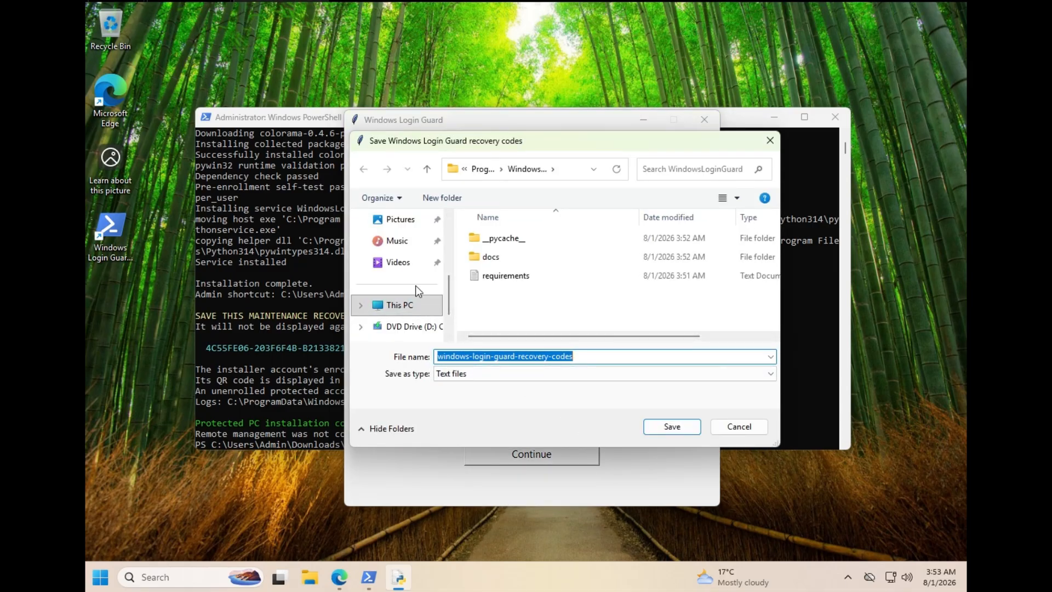
pyautogui.scroll(-1, 376, 275)
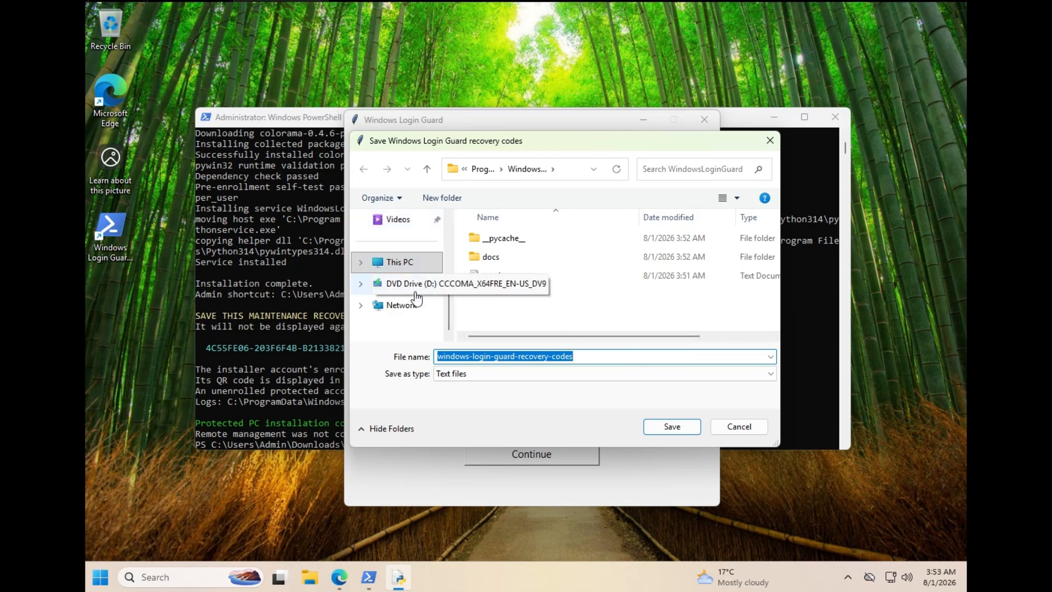
pyautogui.scroll(5, 416, 290)
pyautogui.scroll(-3, 411, 286)
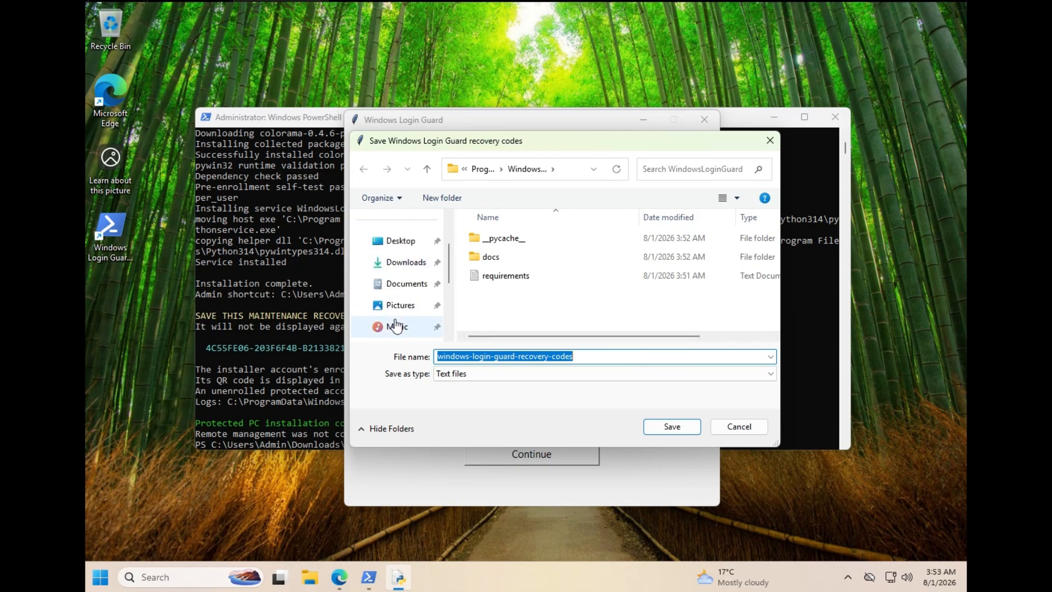
pyautogui.click(410, 285)
pyautogui.click(677, 422)
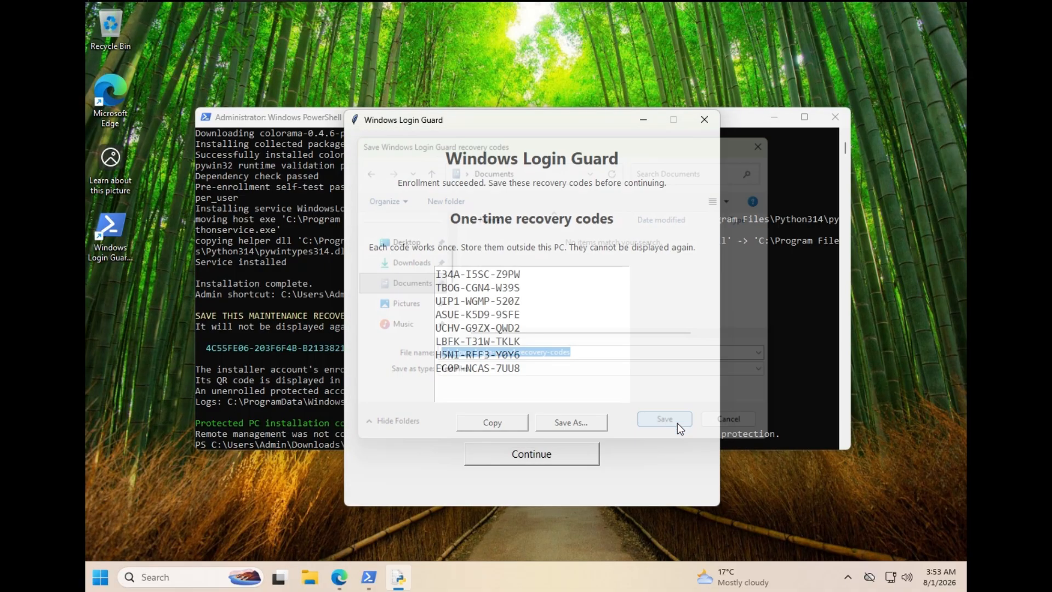
pyautogui.click(563, 450)
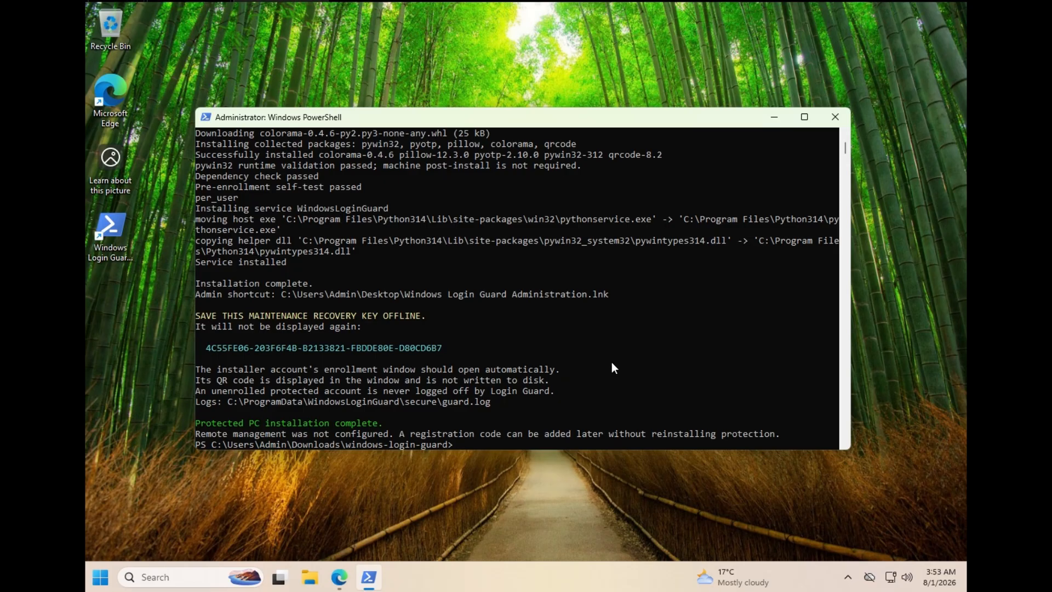
# Switch to the User account, then sign back in as Admin with the account password
pyautogui.click(106, 577)
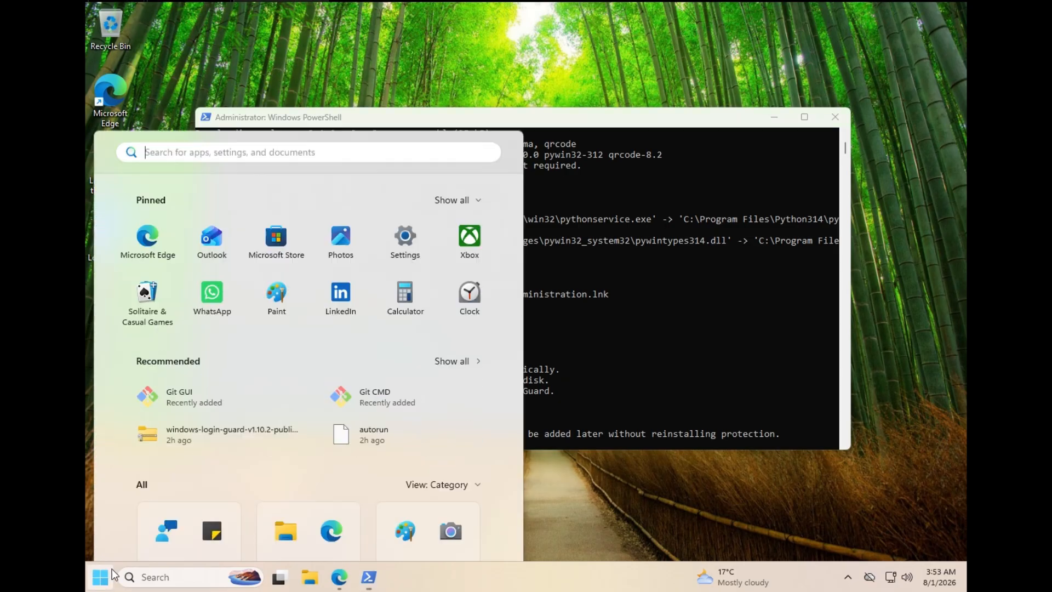
pyautogui.click(175, 531)
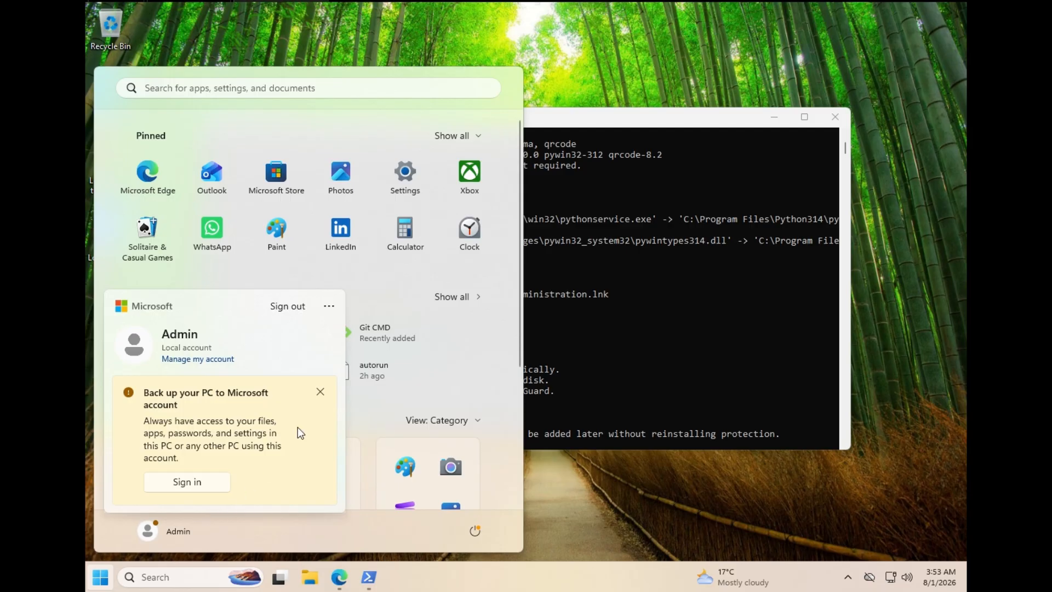
pyautogui.click(330, 307)
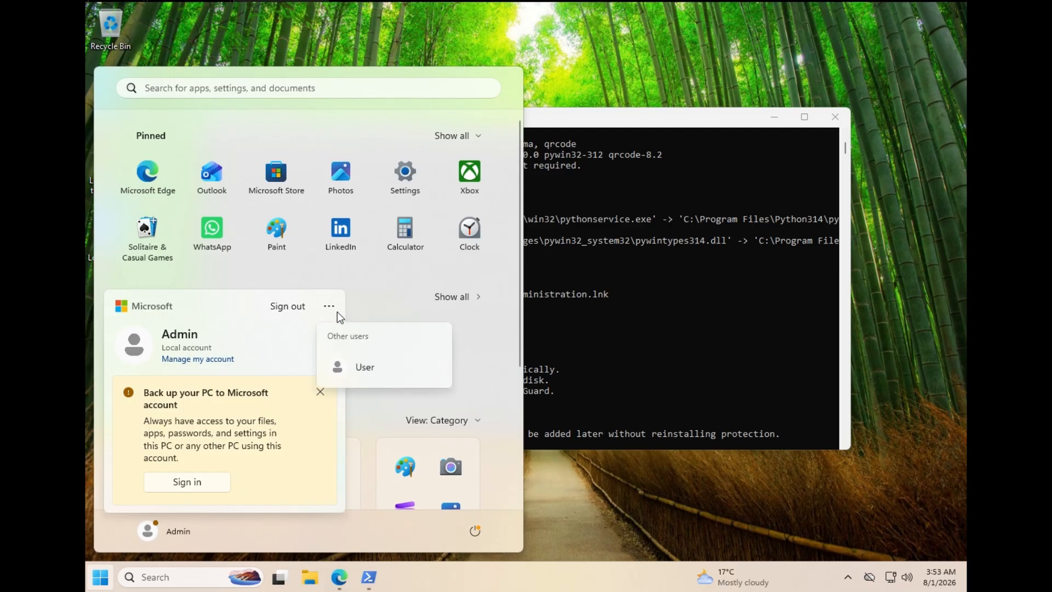
pyautogui.click(374, 367)
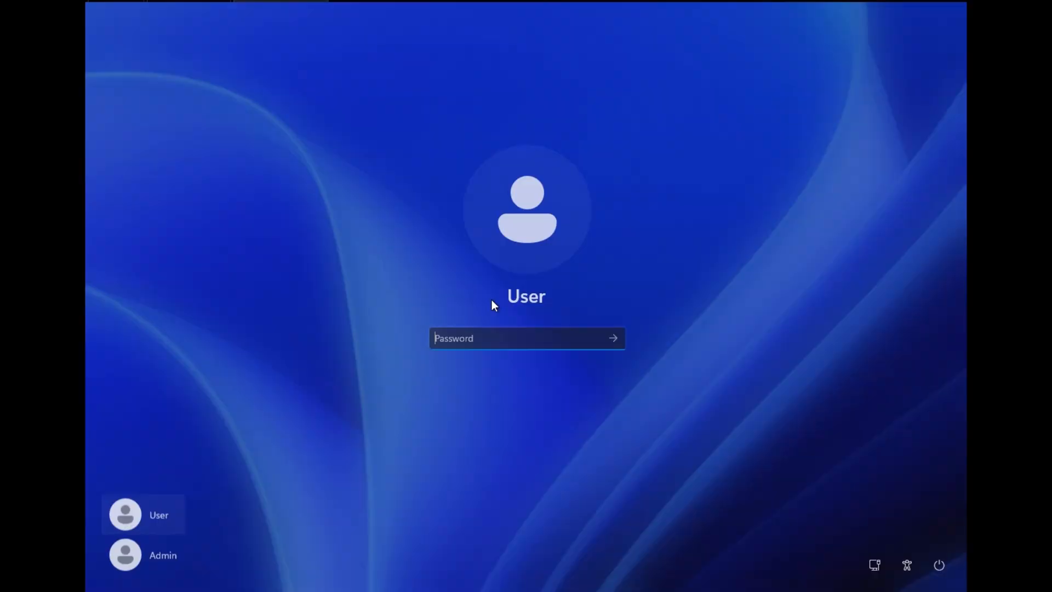
pyautogui.click(181, 551)
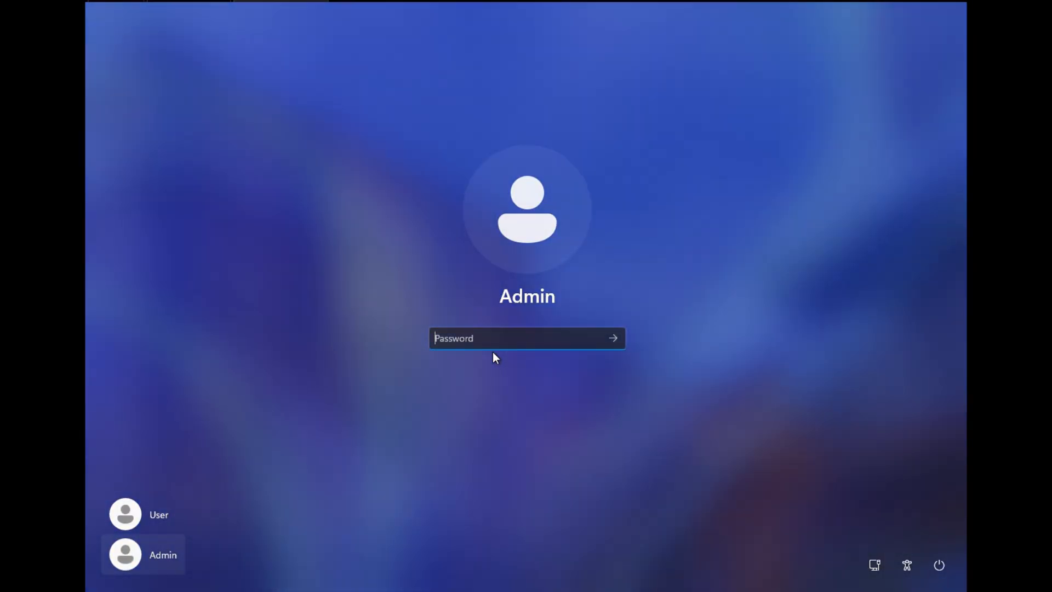
pyautogui.write('•••••')
pyautogui.press('Return')
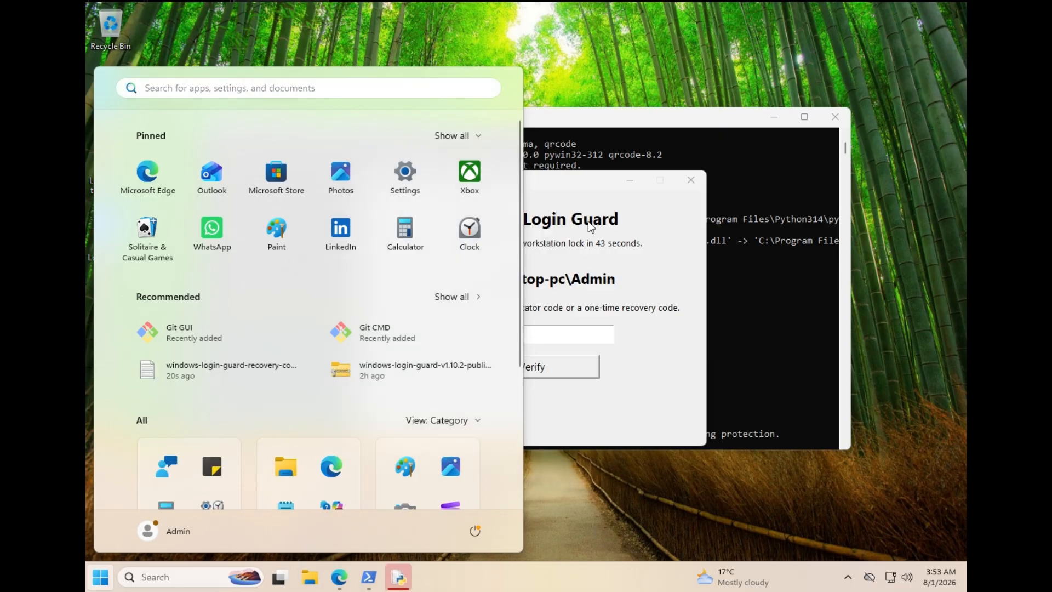
# Enter the authenticator code to pass the Admin account's Login Guard verification
pyautogui.click(581, 261)
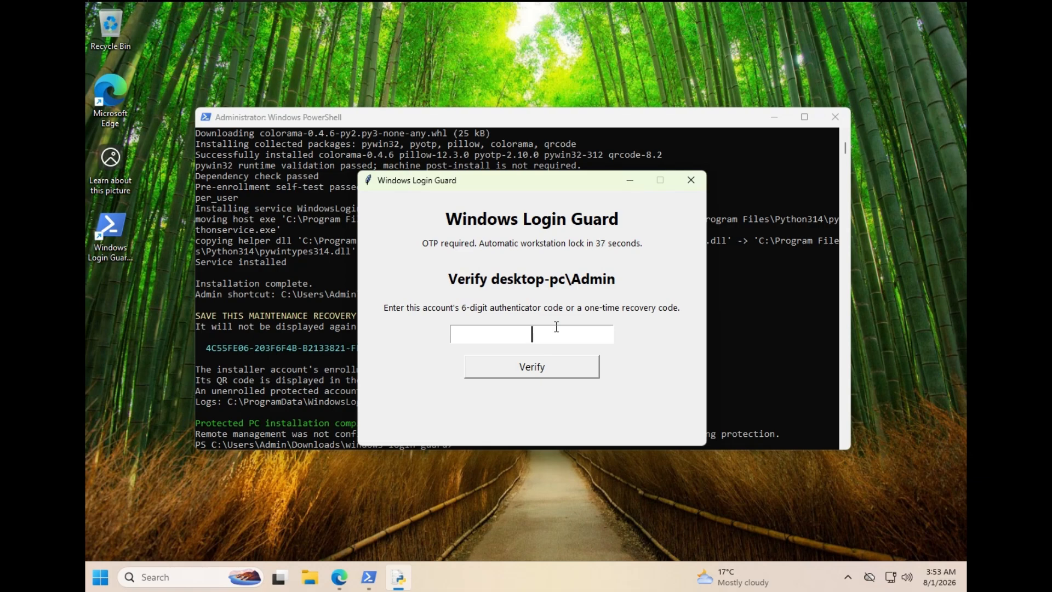
pyautogui.press('Return')
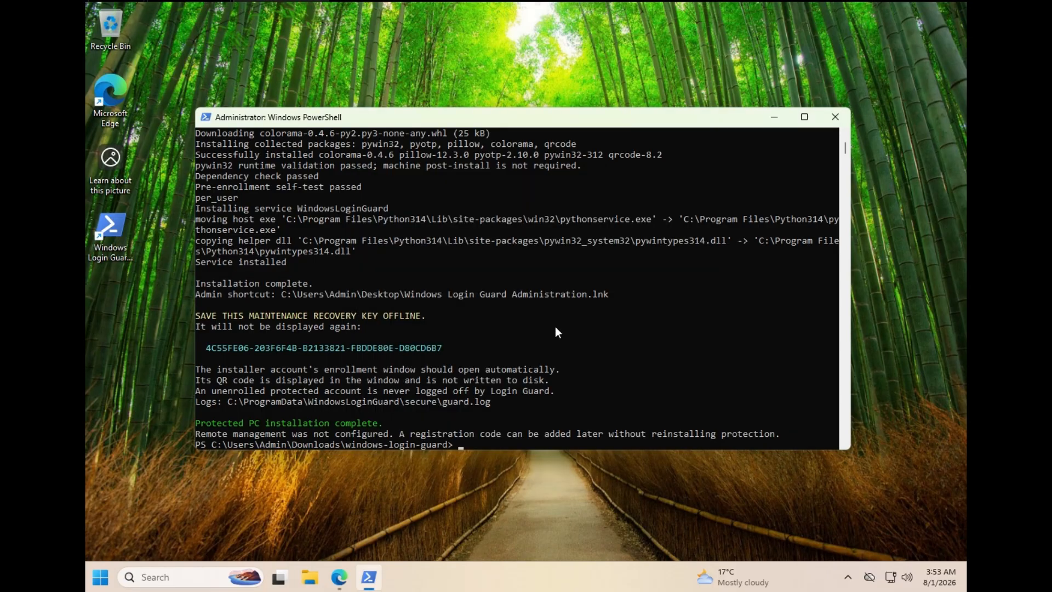
# Launch the Login Guard Administration shortcut and approve it to run as administrator
pyautogui.click(114, 241)
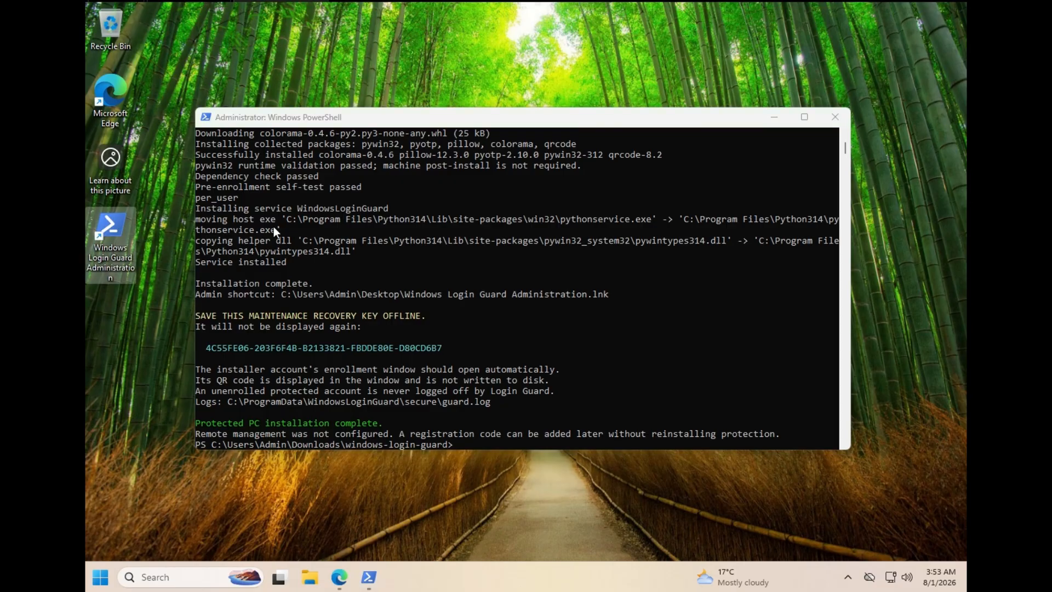
pyautogui.doubleClick(122, 241)
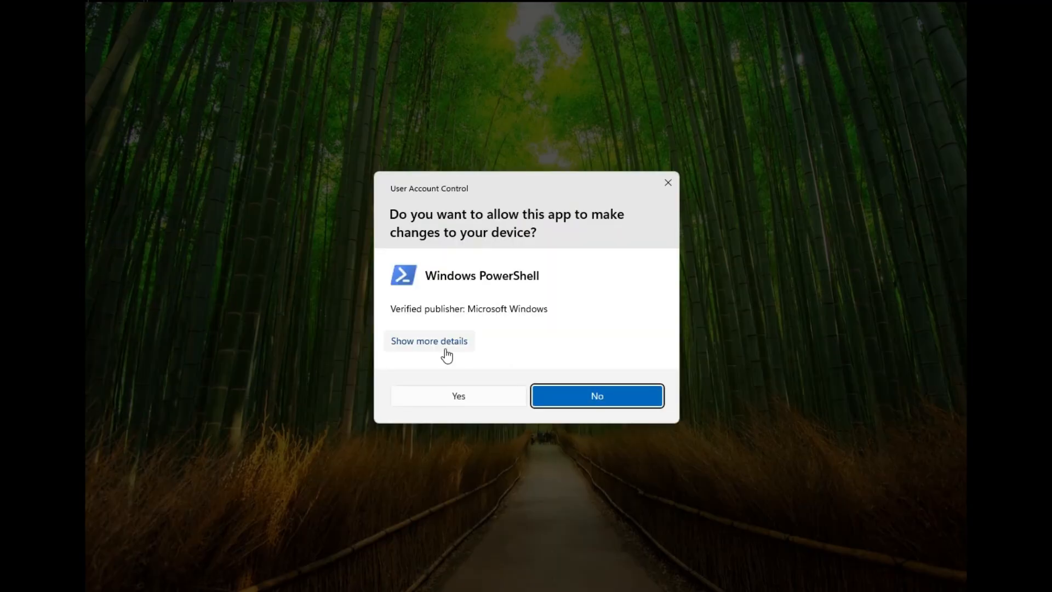
pyautogui.click(462, 397)
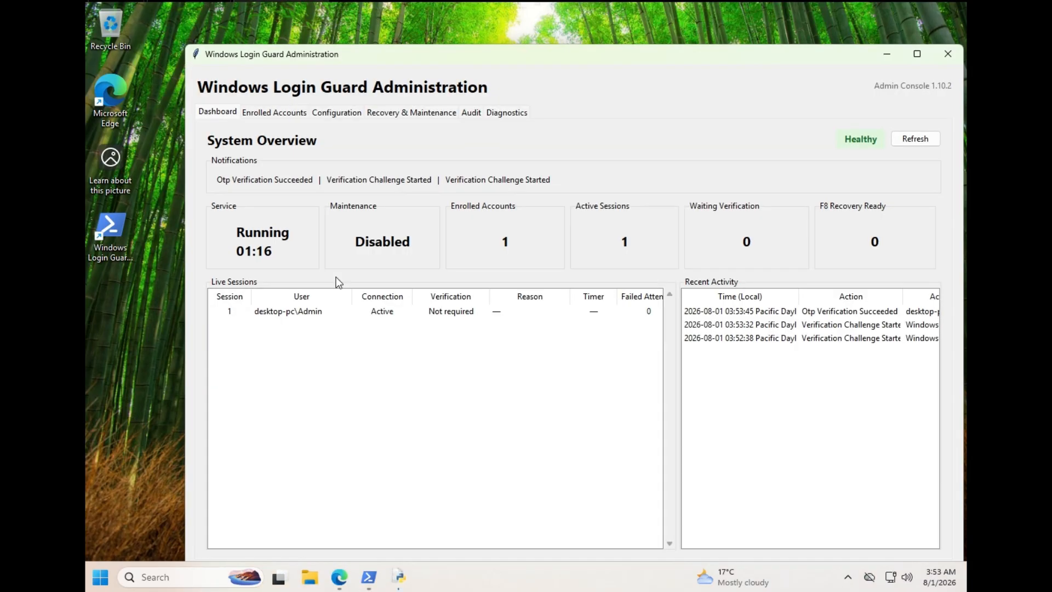
# Maximize the Administration console and switch from Enrolled Accounts to the Configuration tab
pyautogui.doubleClick(420, 56)
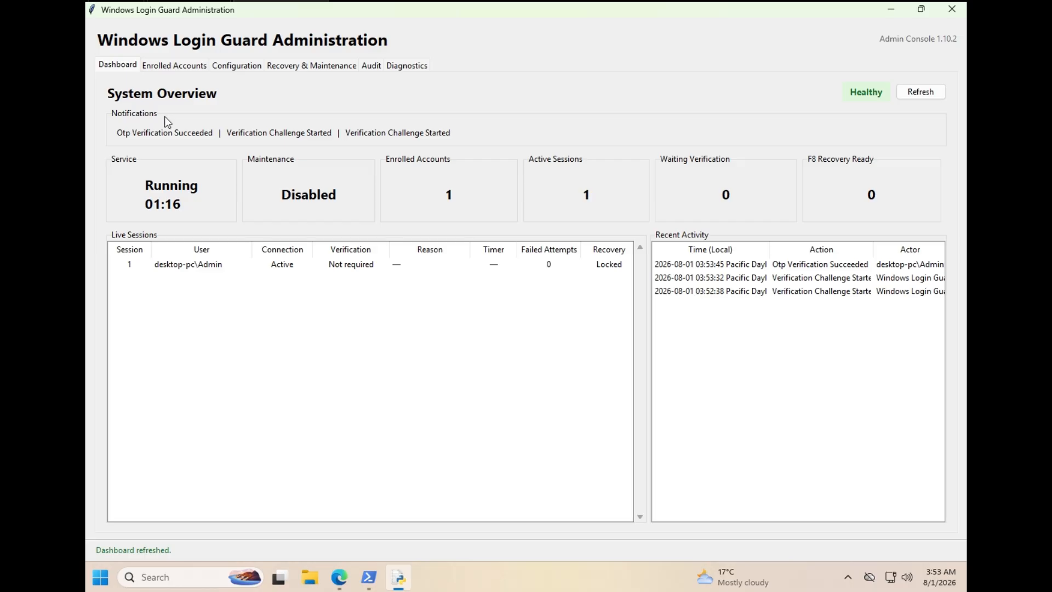
pyautogui.click(184, 68)
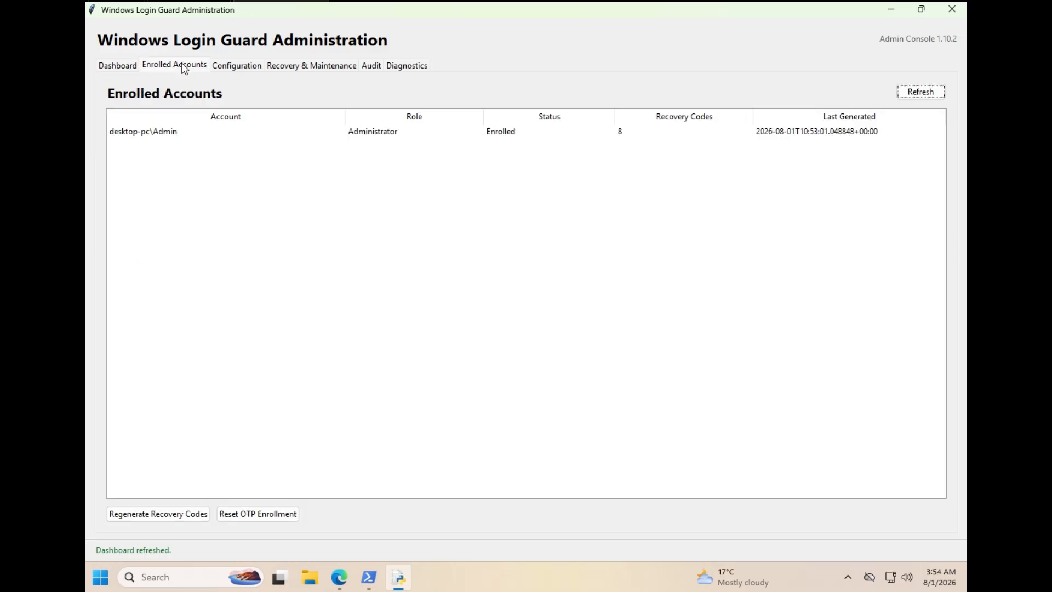
pyautogui.click(240, 68)
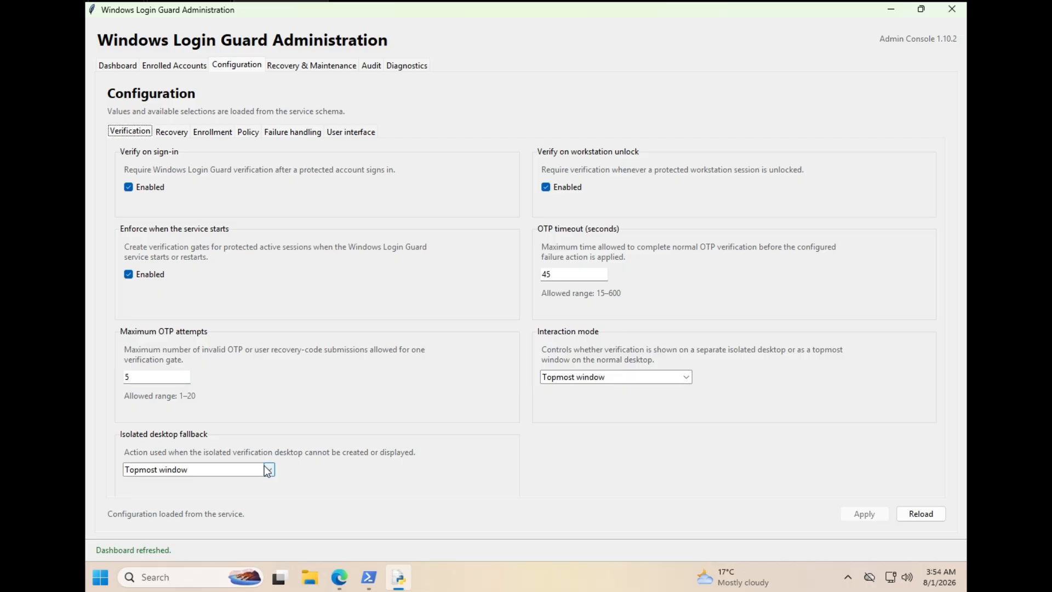
# Set the verification interaction mode to Isolated desktop
pyautogui.click(600, 375)
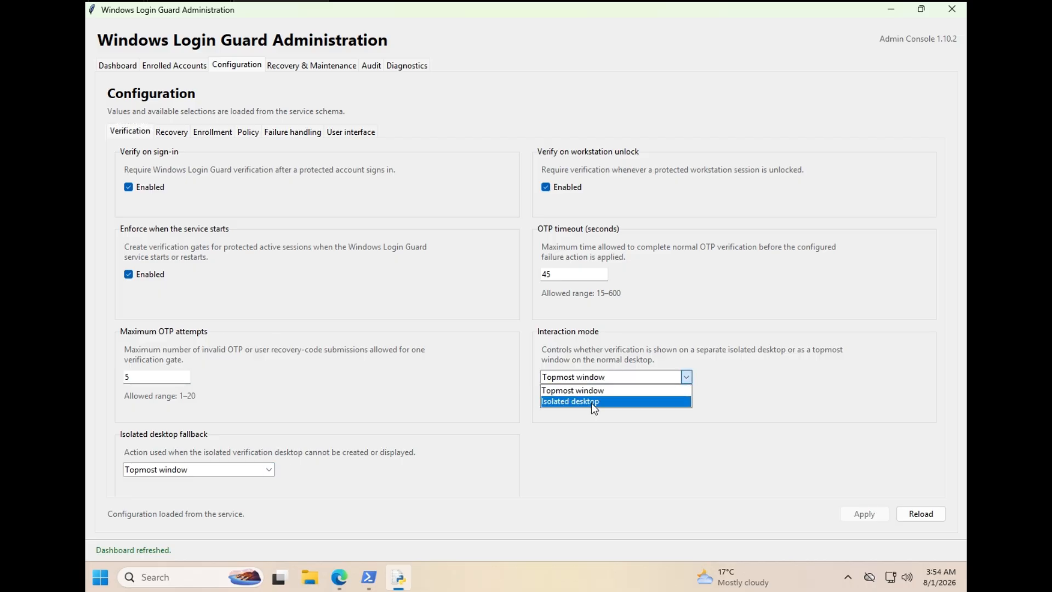
pyautogui.press('Escape')
pyautogui.click(590, 403)
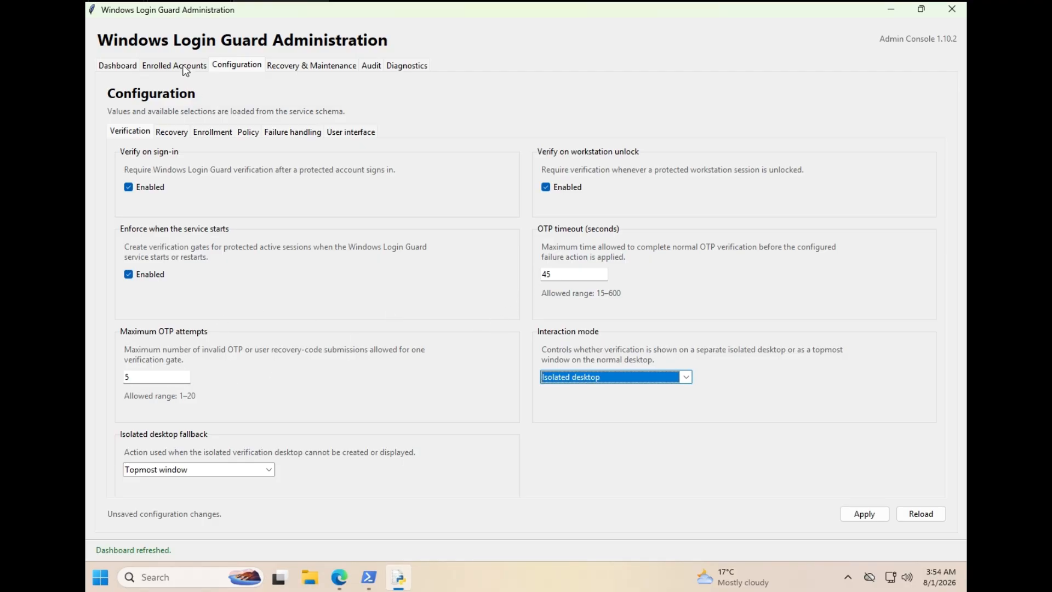
# Review the Recovery, Enrollment, Approval policy, Failure handling and User interface settings
pyautogui.click(171, 134)
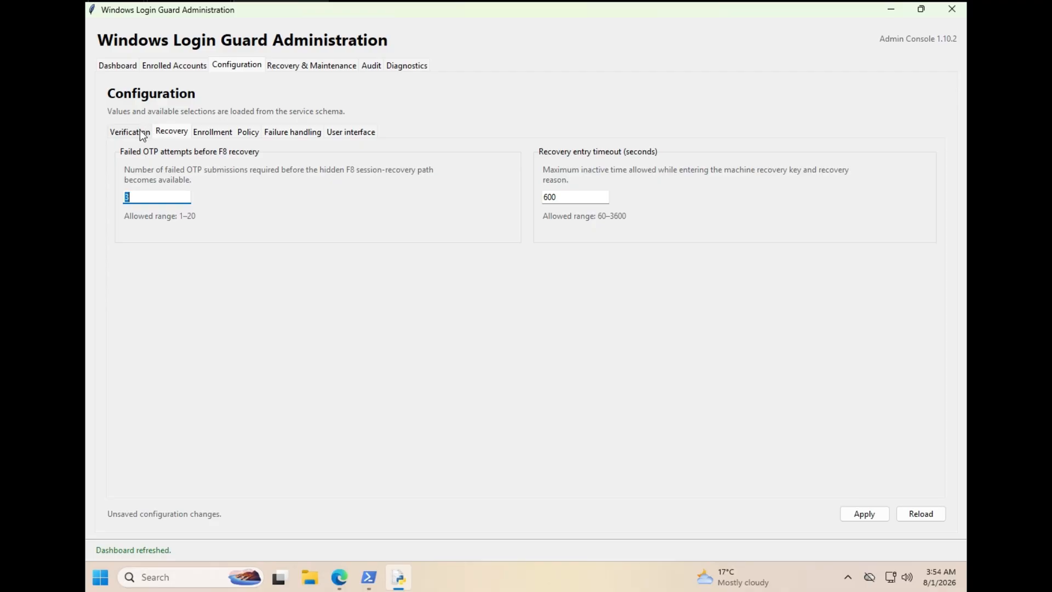
pyautogui.click(219, 134)
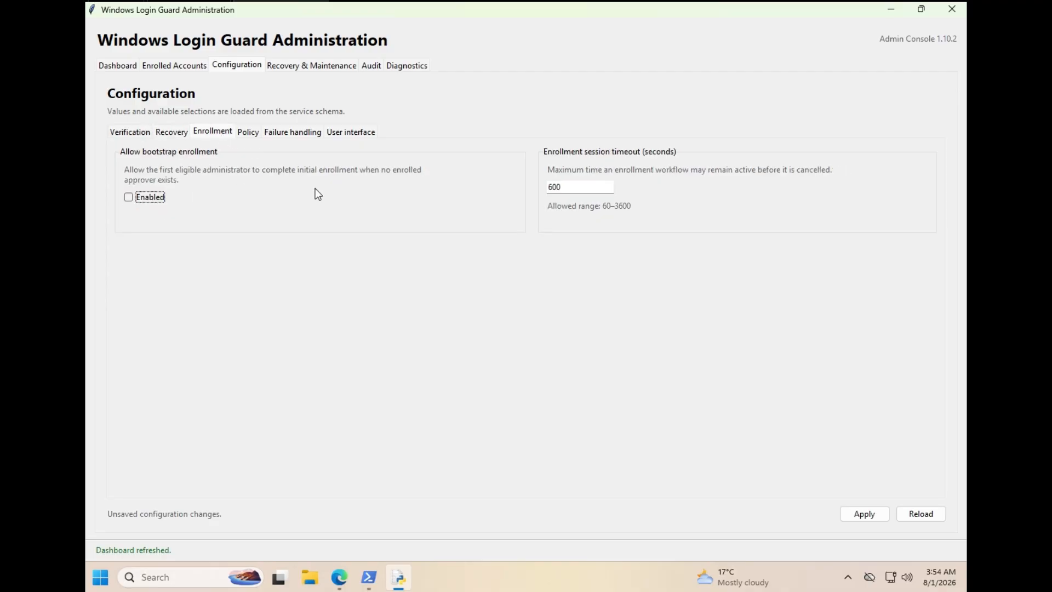
pyautogui.click(249, 133)
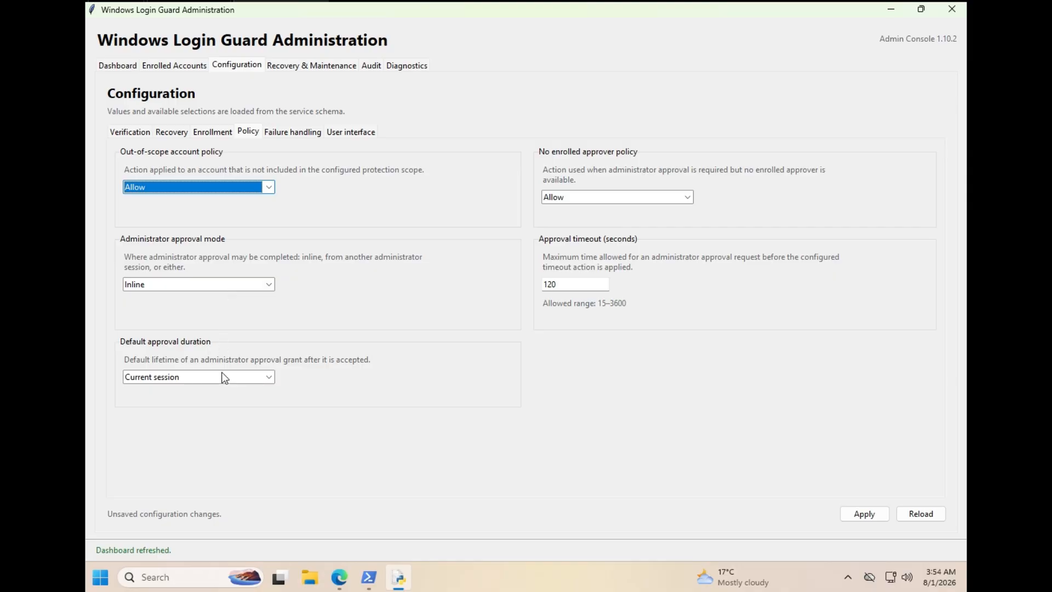
pyautogui.click(280, 132)
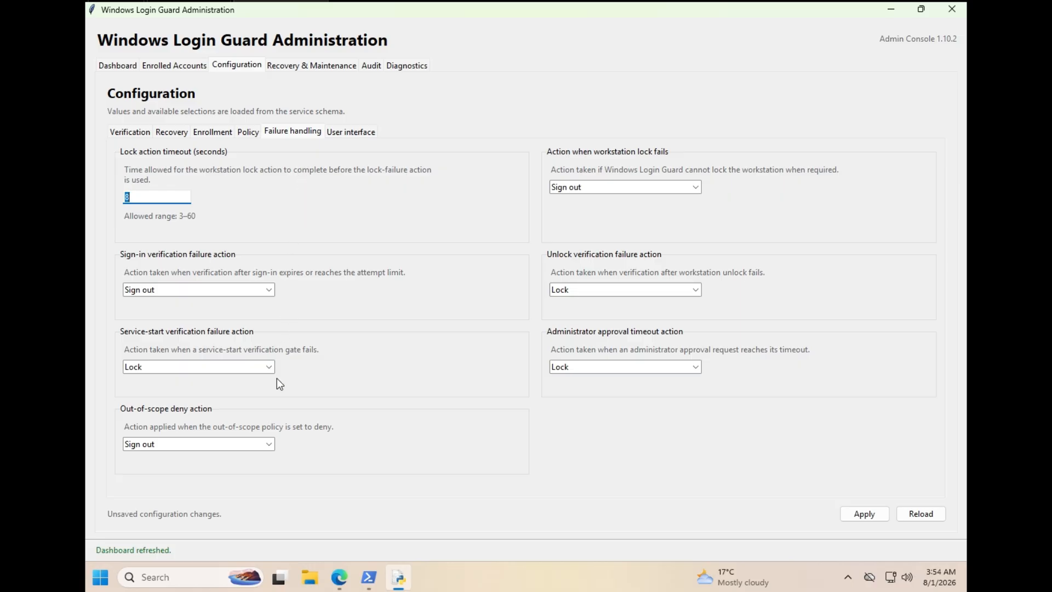
pyautogui.click(336, 134)
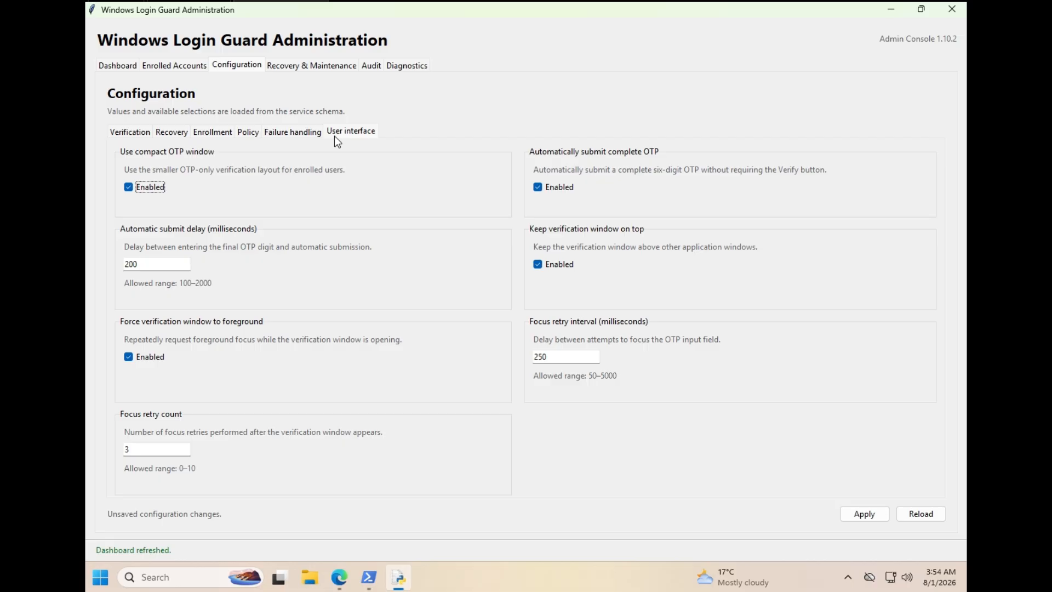
pyautogui.click(136, 133)
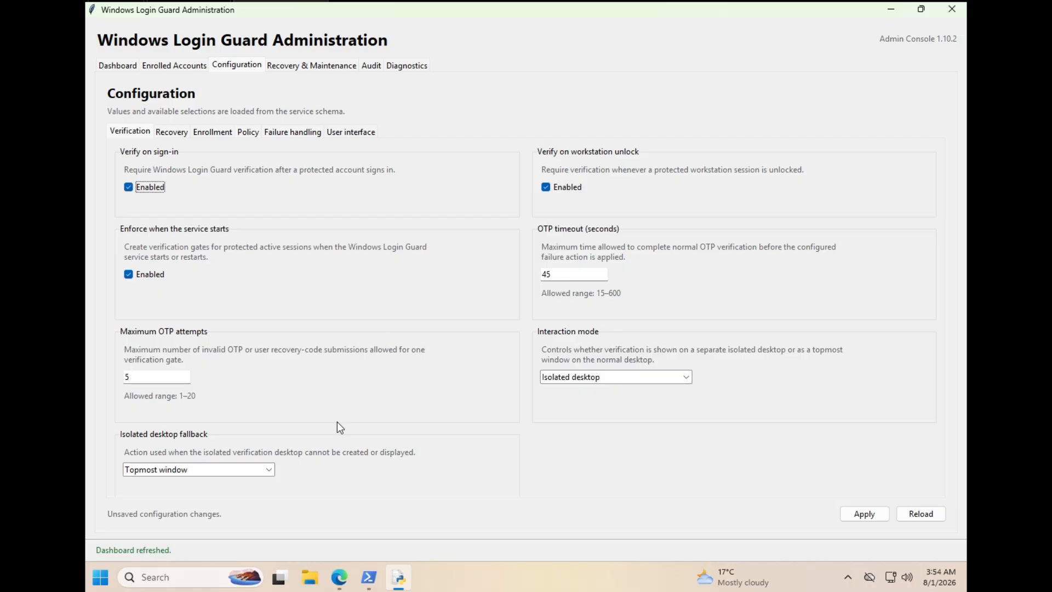
# Keep the isolated desktop fallback at Topmost window and submit the changes with Apply
pyautogui.click(241, 469)
pyautogui.click(247, 472)
pyautogui.click(246, 471)
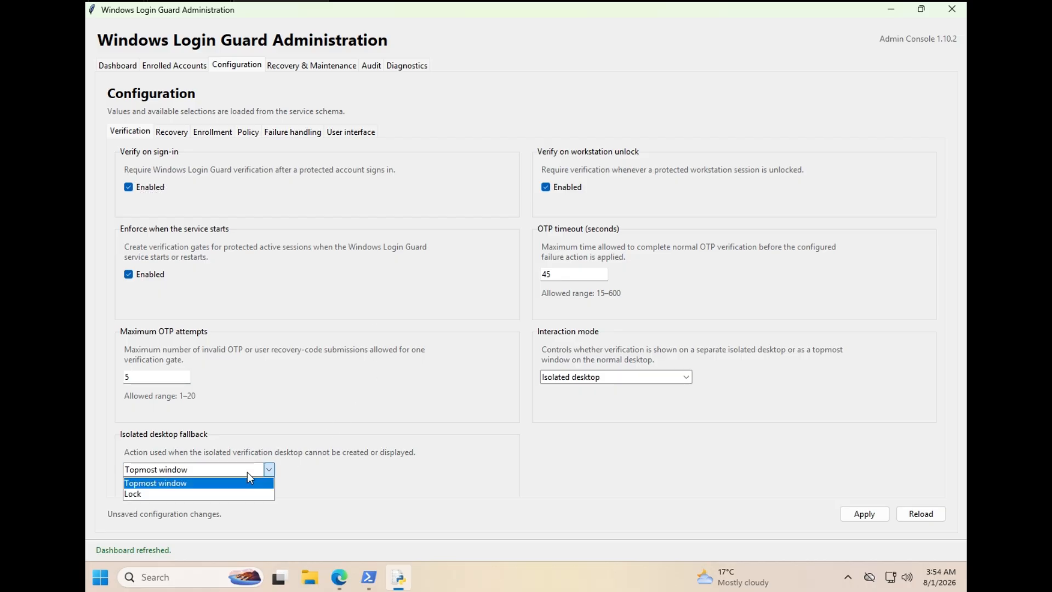
pyautogui.click(247, 470)
pyautogui.click(182, 137)
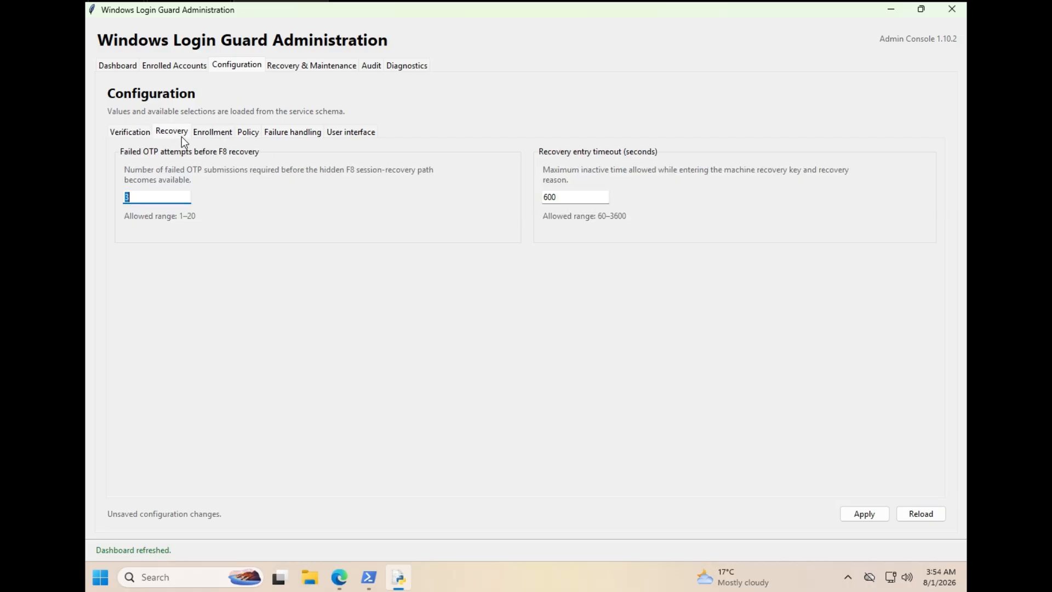
pyautogui.click(214, 131)
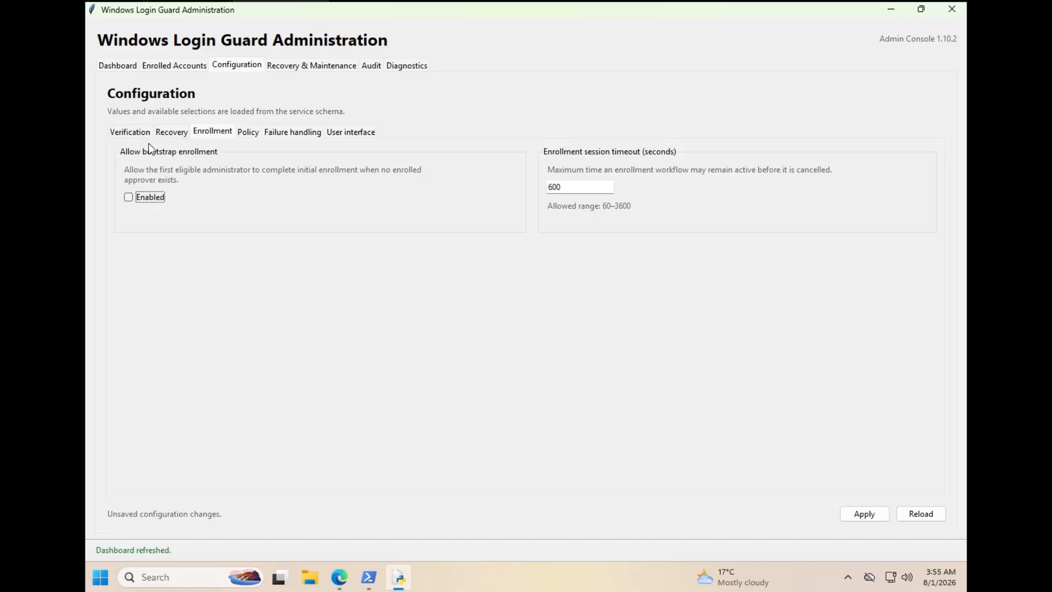
pyautogui.click(864, 513)
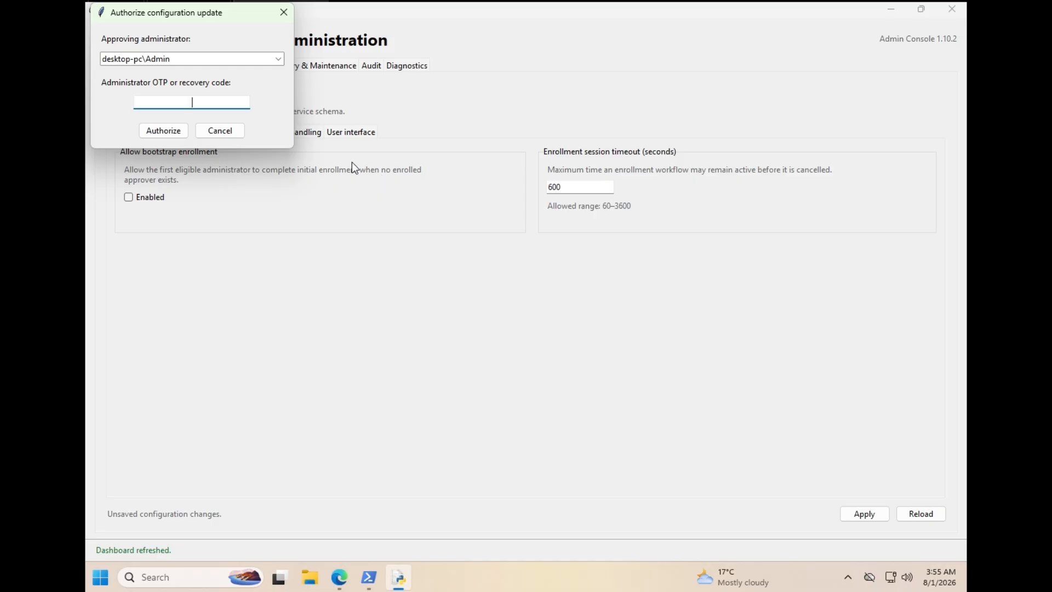
# Authorize the update with the administrator OTP, verify on the isolated desktop, then view the dashboard
pyautogui.write('••••••')
pyautogui.press('Return')
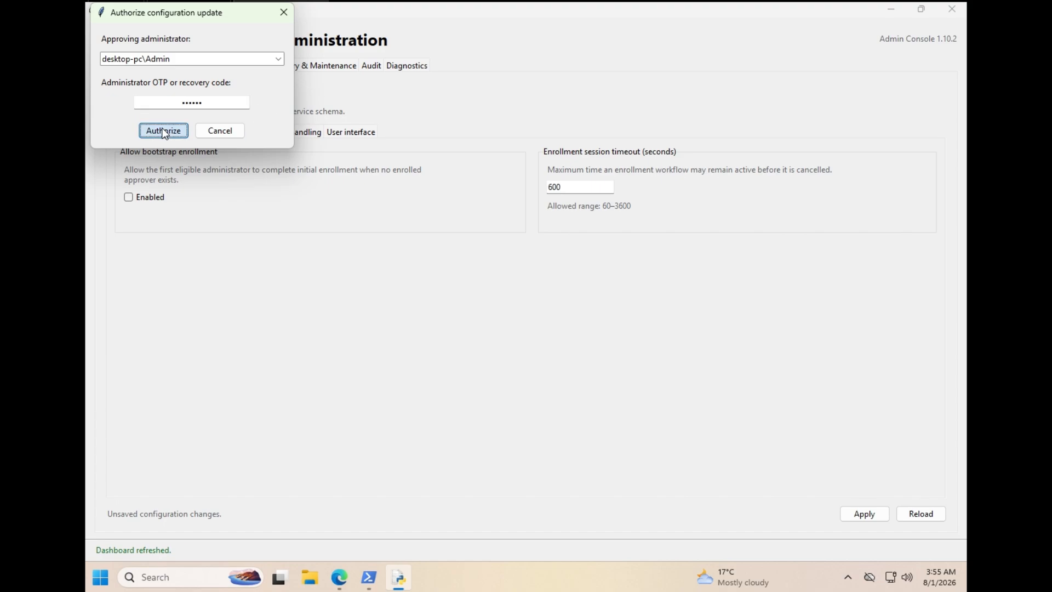
pyautogui.click(100, 579)
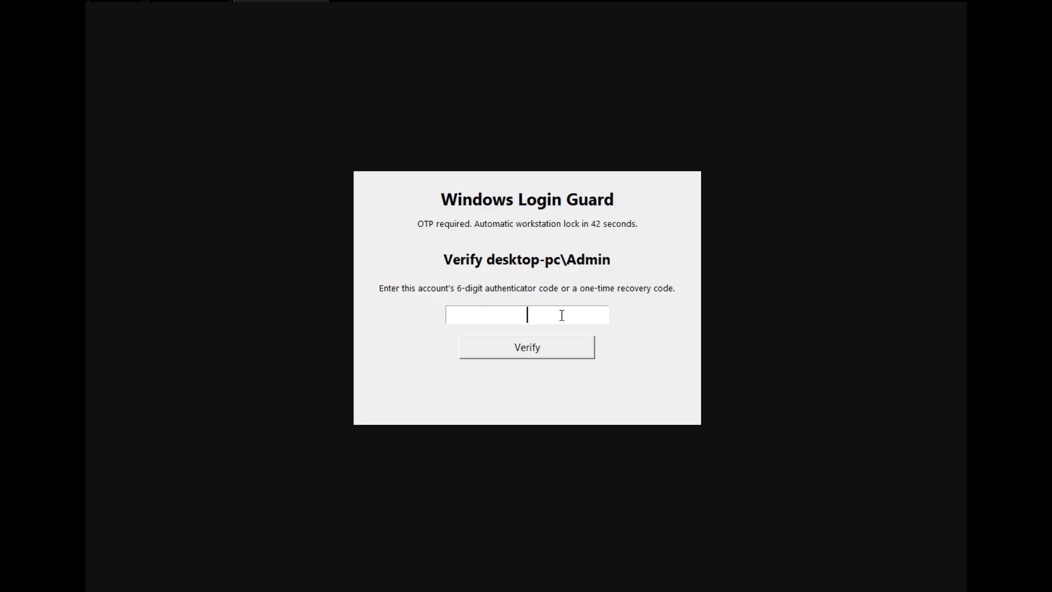
pyautogui.press('Return')
pyautogui.click(855, 299)
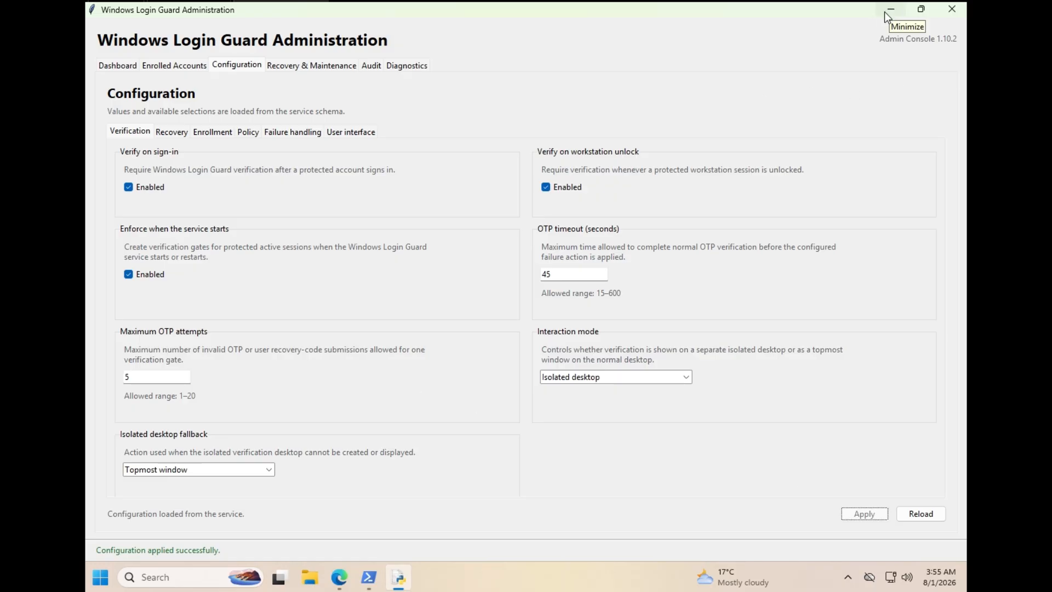
pyautogui.click(108, 67)
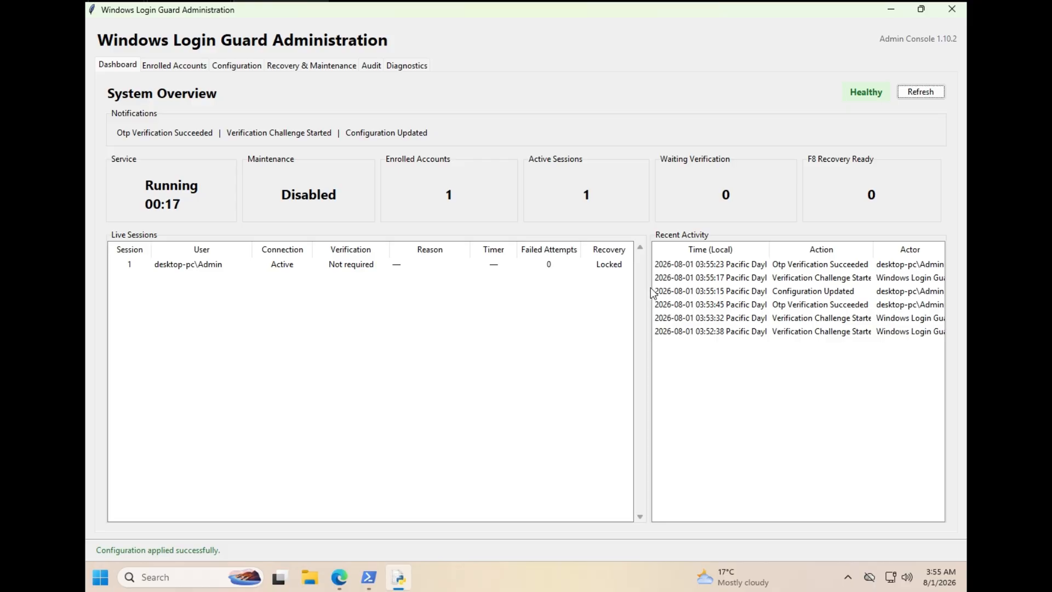
# Widen the Recent Activity columns and view the Enrolled Accounts list showing the Admin account
pyautogui.moveTo(647, 285); pyautogui.dragTo(594, 268)
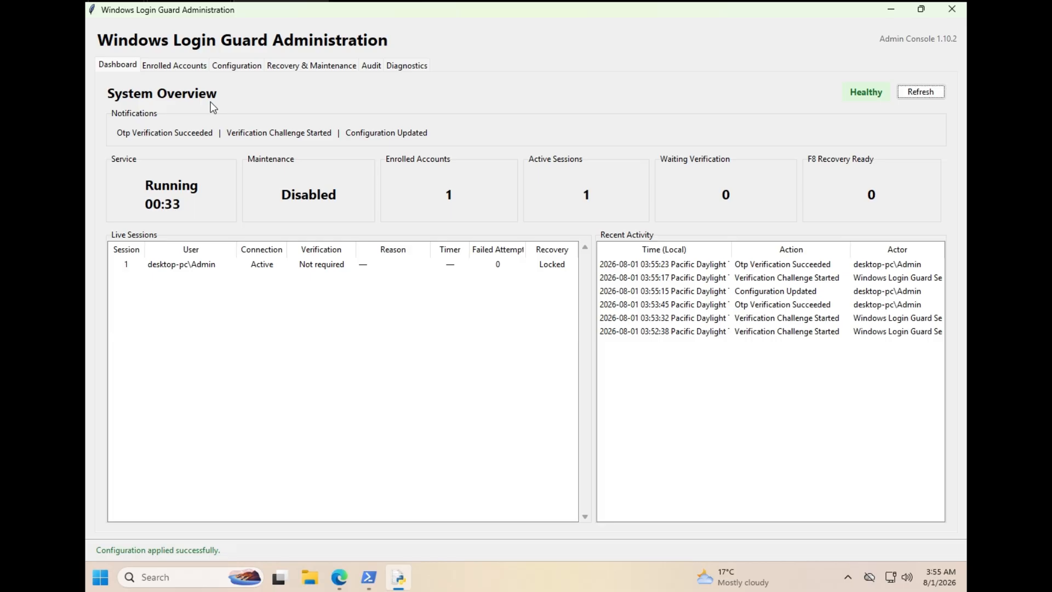
pyautogui.click(169, 63)
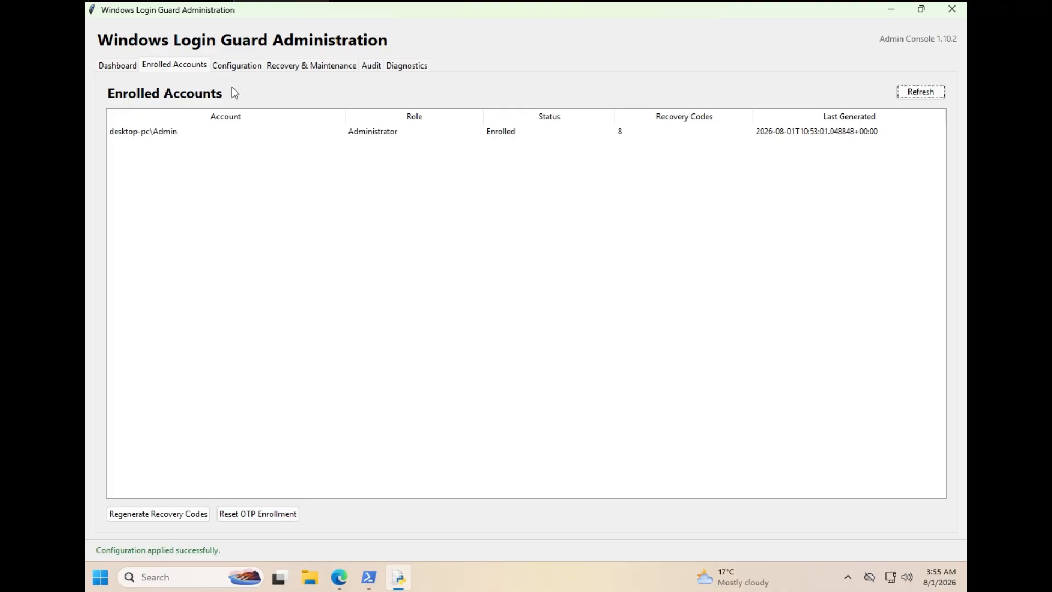
# Back in Configuration, review the Verification dropdowns and keep Isolated desktop as the interaction mode
pyautogui.click(239, 72)
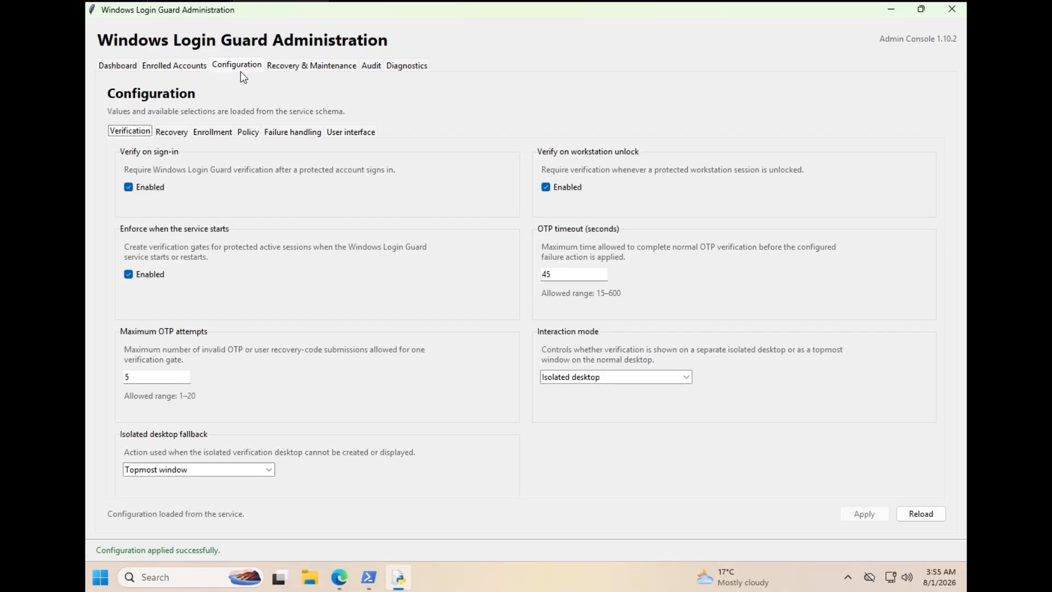
pyautogui.click(182, 470)
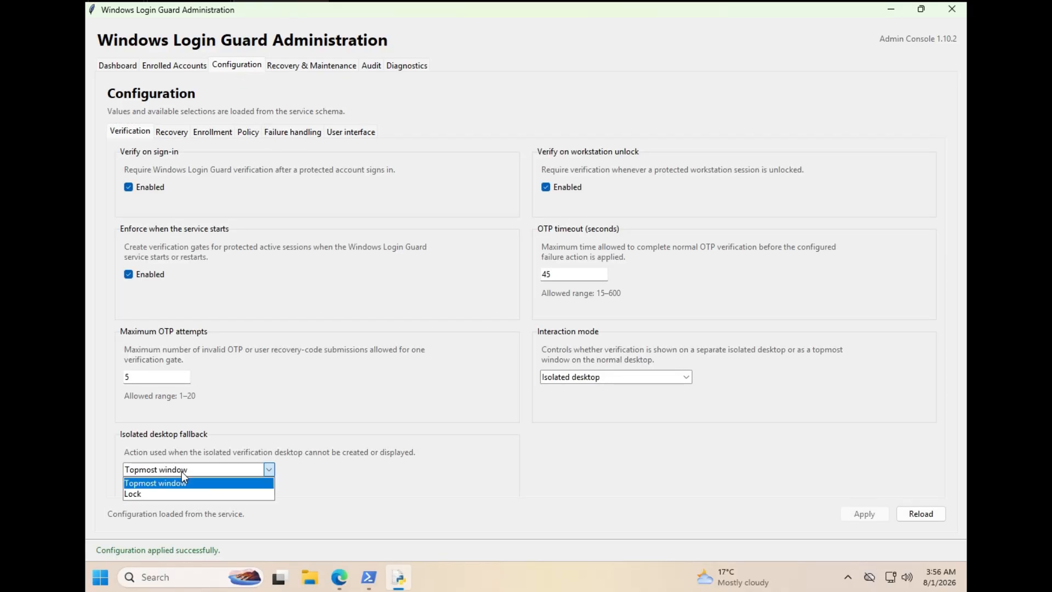
pyautogui.click(599, 376)
pyautogui.click(600, 377)
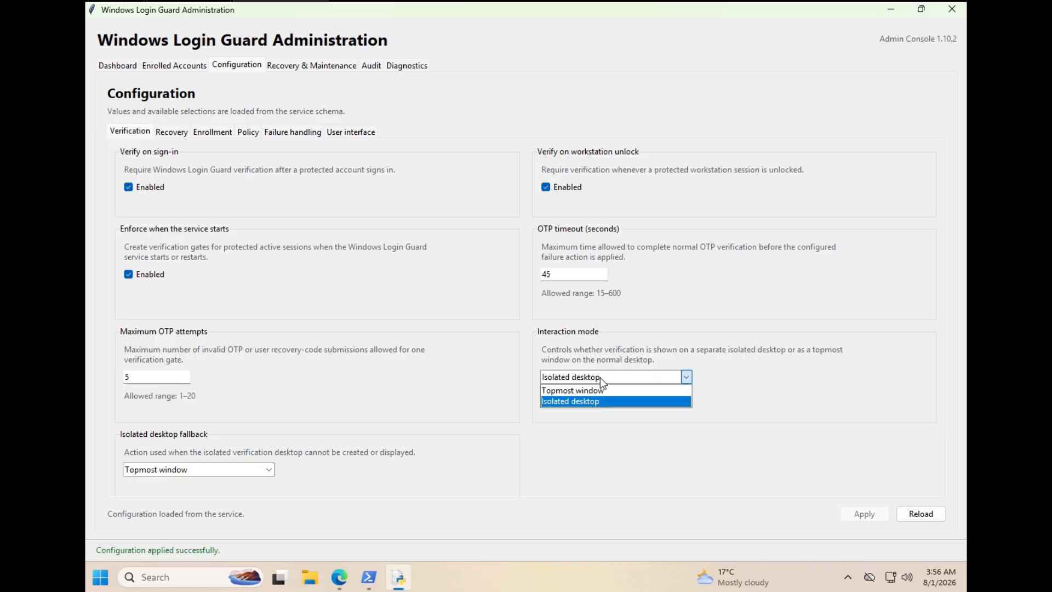
pyautogui.click(695, 438)
# Browse Recovery and Enrollment, then set the out-of-scope account policy to Require administrator approval
pyautogui.click(172, 131)
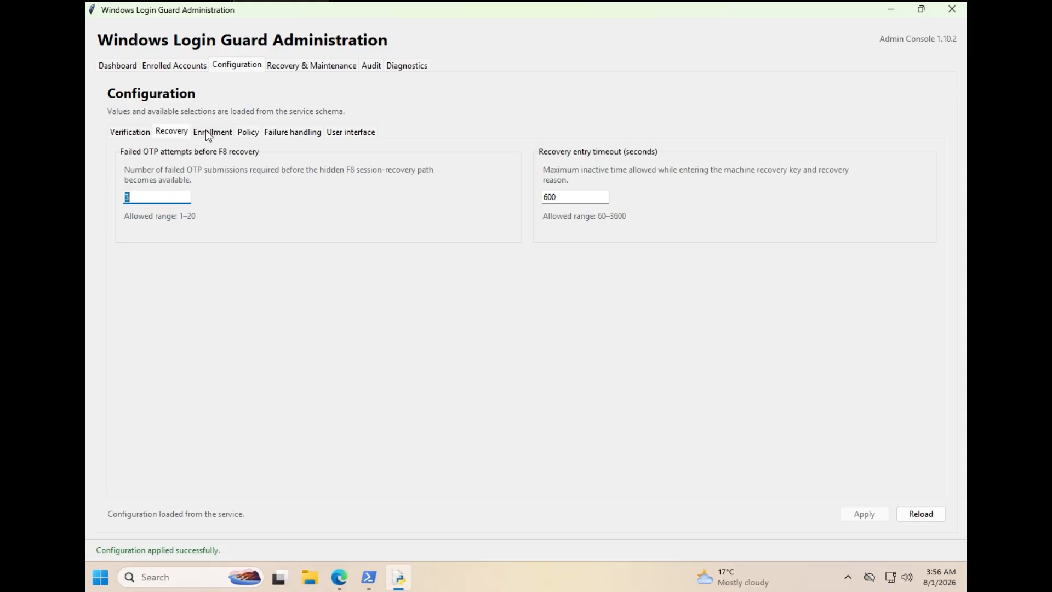
pyautogui.click(207, 134)
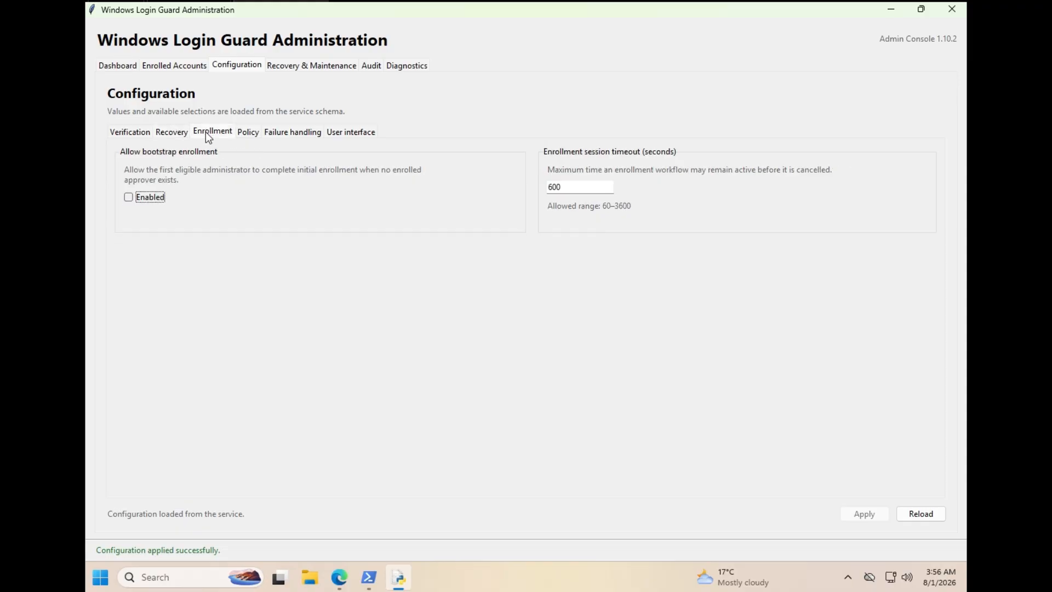
pyautogui.click(249, 132)
pyautogui.click(232, 189)
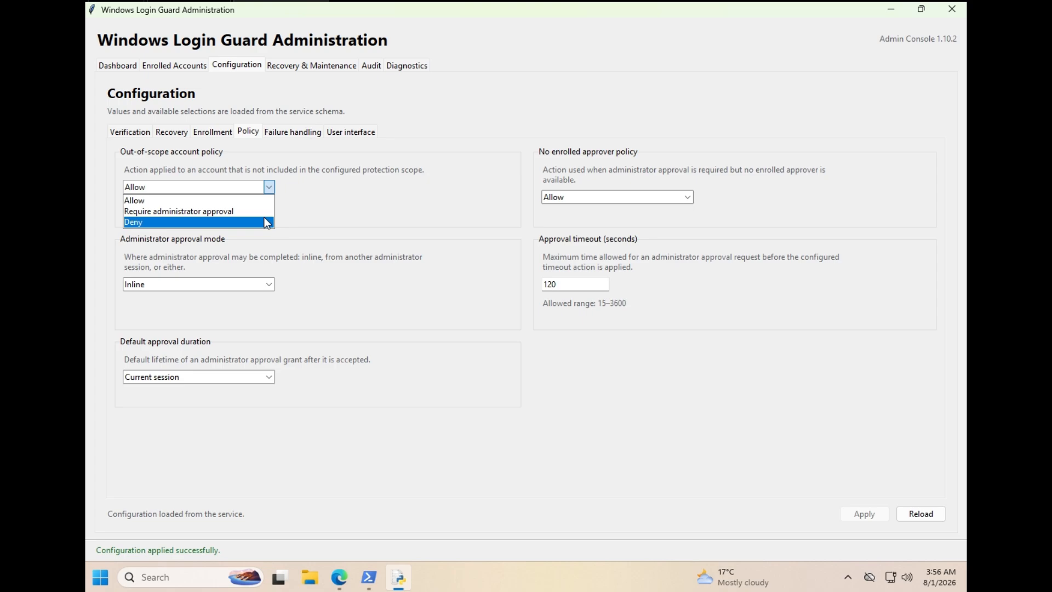
pyautogui.press('Up')
pyautogui.press('Return')
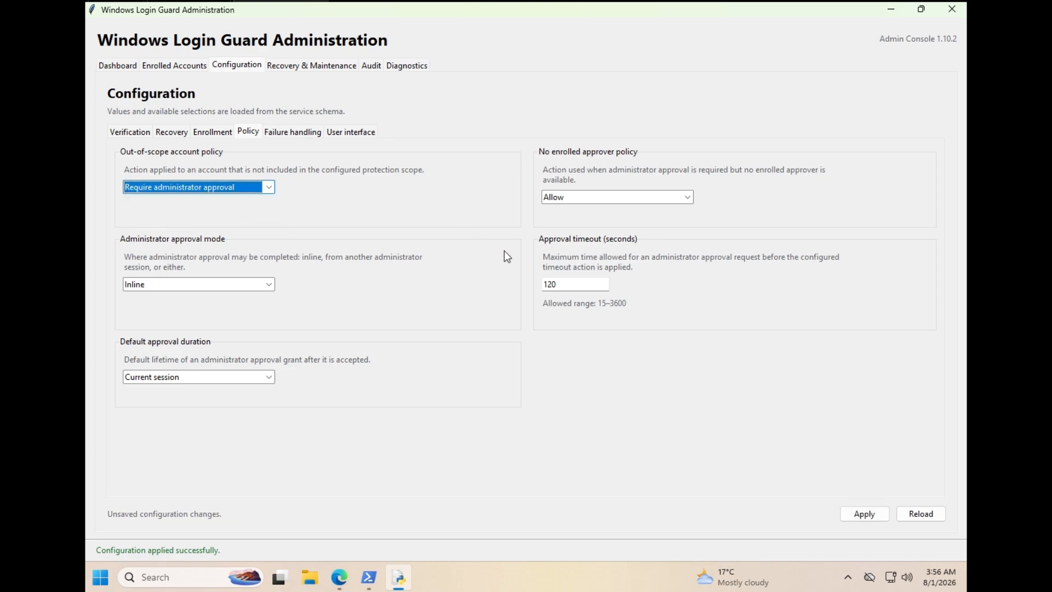
# Leave the no-enrolled-approver policy at Allow and view the Failure handling settings
pyautogui.click(630, 197)
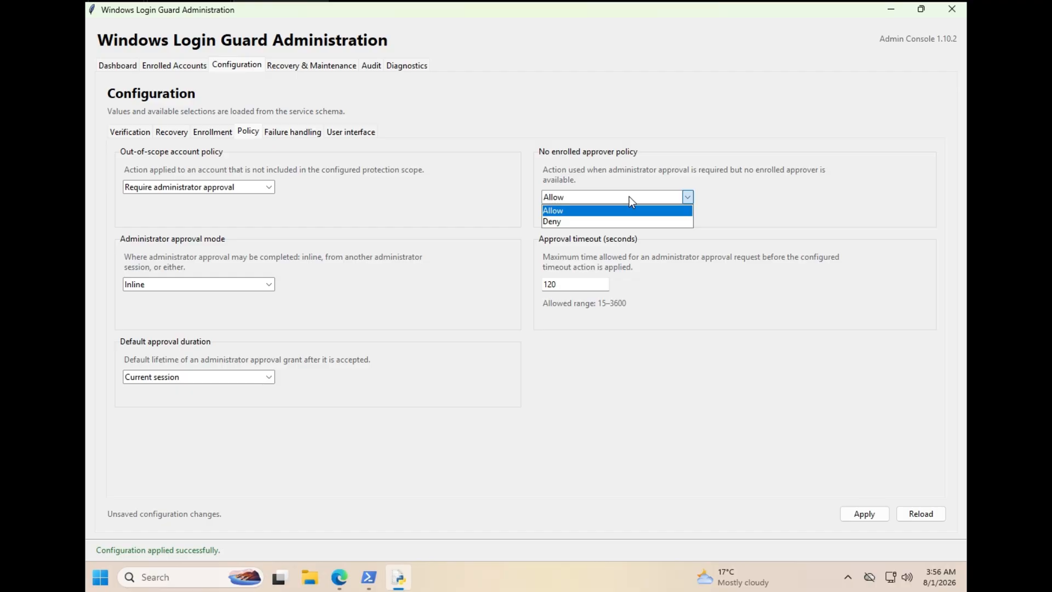
pyautogui.click(629, 196)
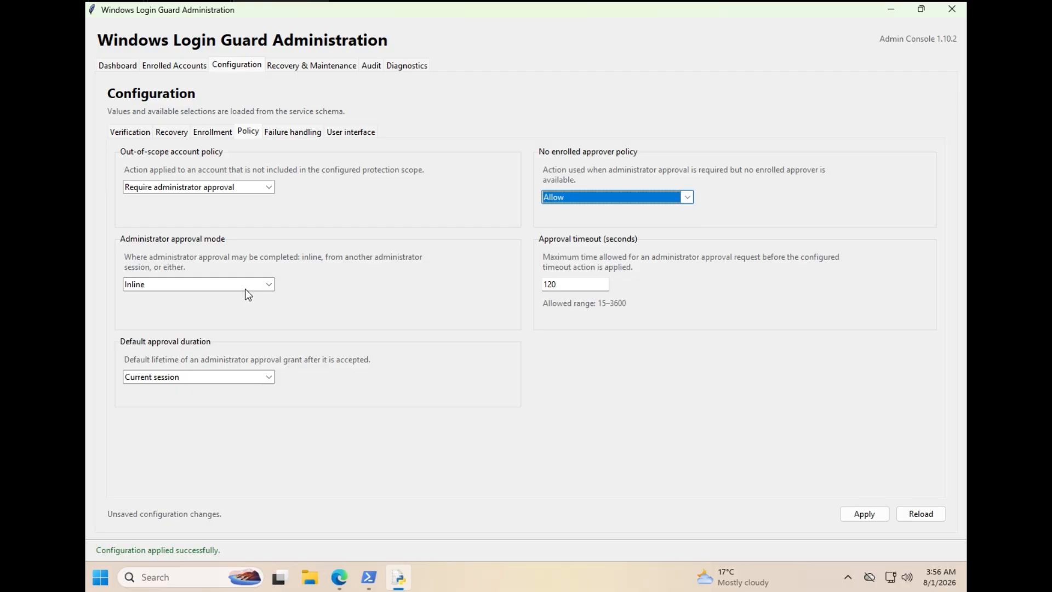
pyautogui.click(282, 132)
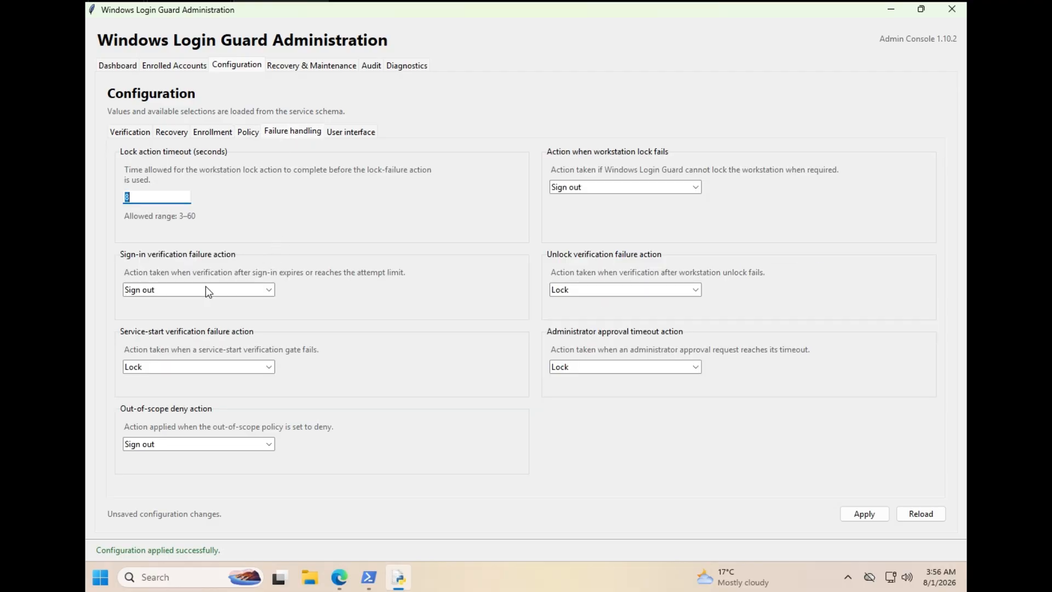
# Set the service-start verification failure action to Allow, check User interface, and apply the pending changes
pyautogui.click(203, 367)
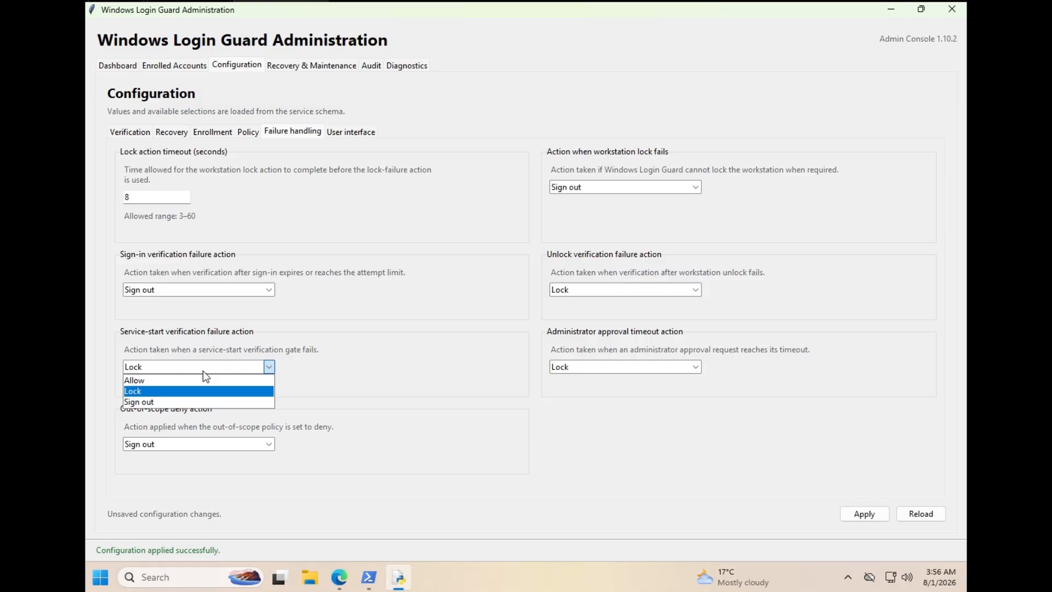
pyautogui.click(202, 380)
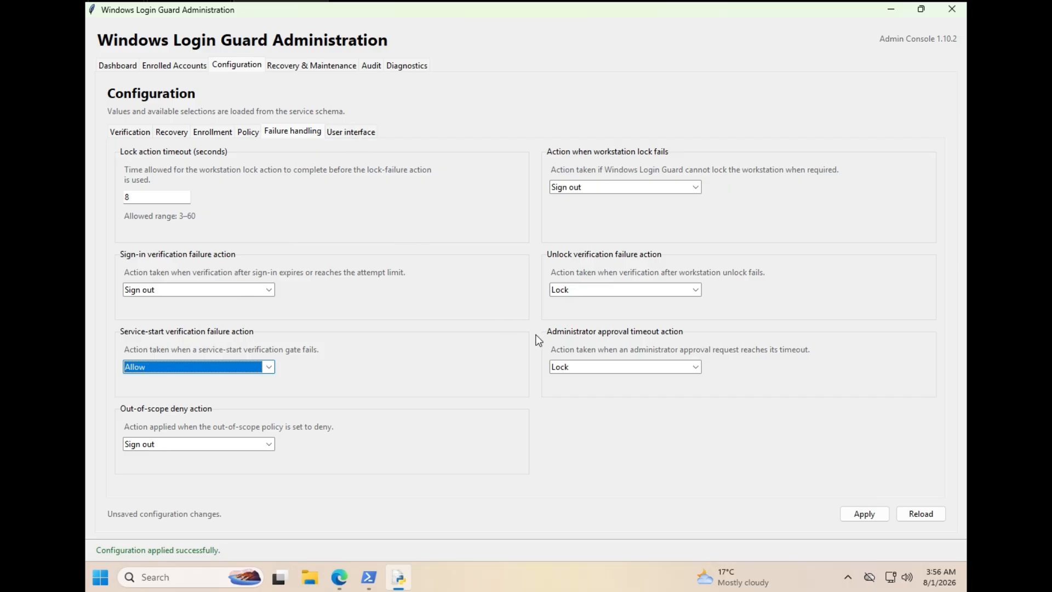
pyautogui.click(347, 133)
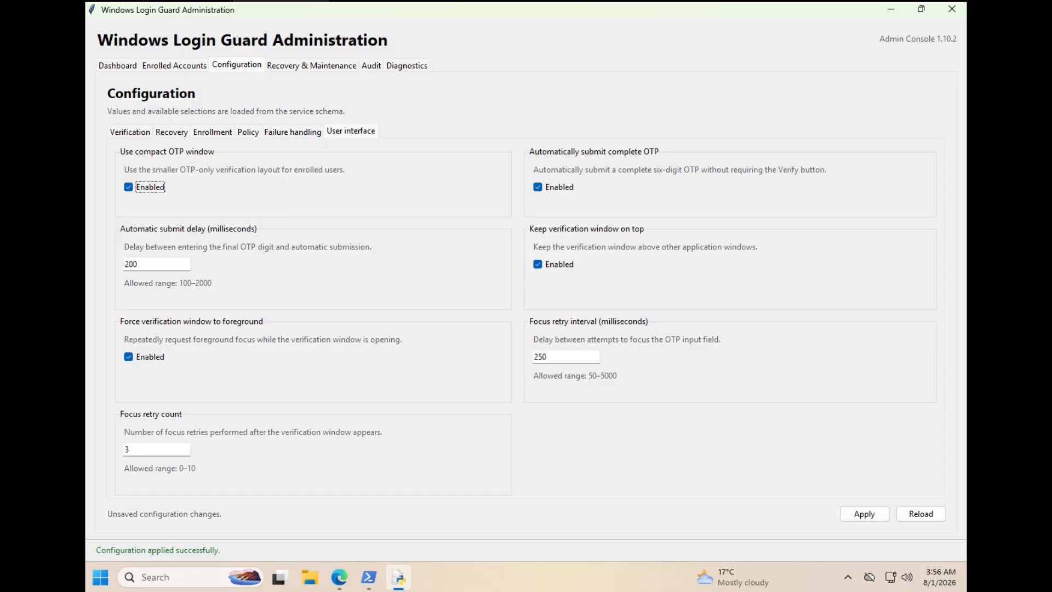
pyautogui.click(853, 512)
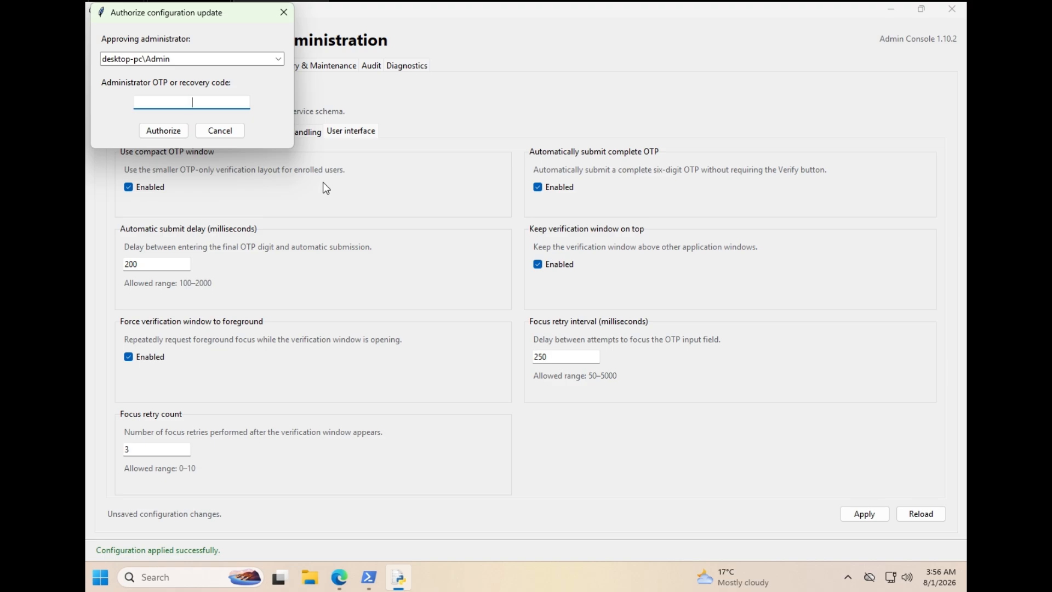
# Authorize the update with the administrator OTP, then submit an authenticator code at the isolated-desktop gate
pyautogui.write('••••••')
pyautogui.click(172, 131)
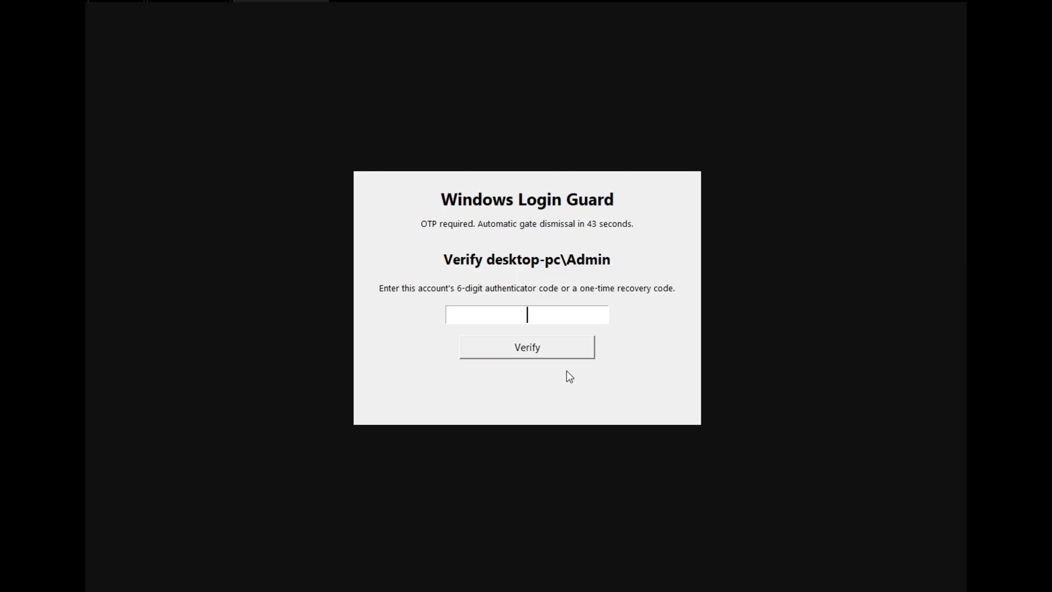
pyautogui.press('Return')
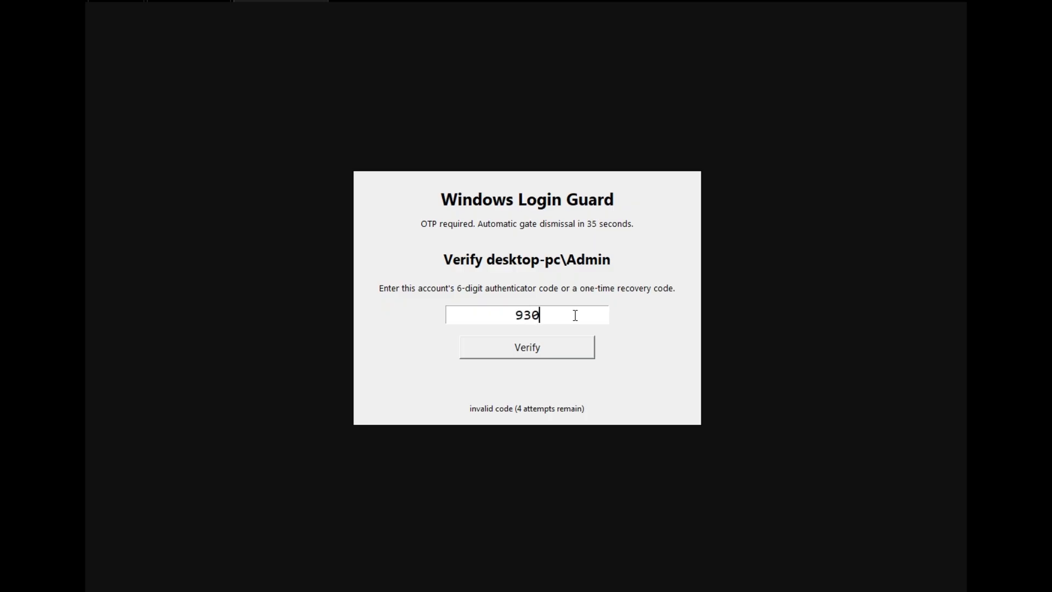
# Enter the 6-digit authenticator code and submit it to pass the sign-in OTP gate
pyautogui.press('Return')
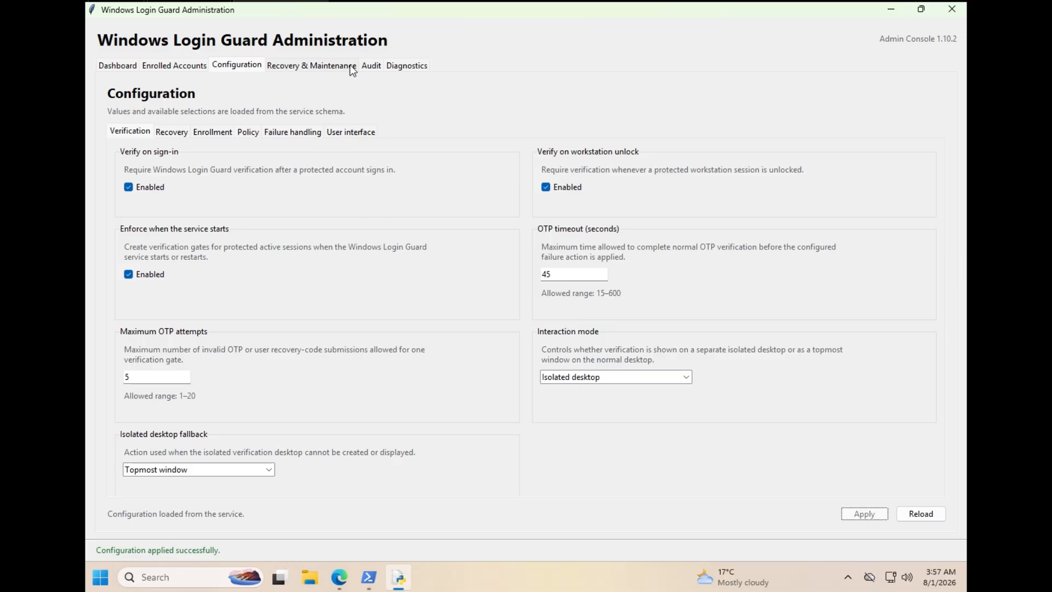
# Review the Audit log, narrowing Action and widening Details, check Diagnostics, then return to Recovery & Maintenance
pyautogui.click(312, 66)
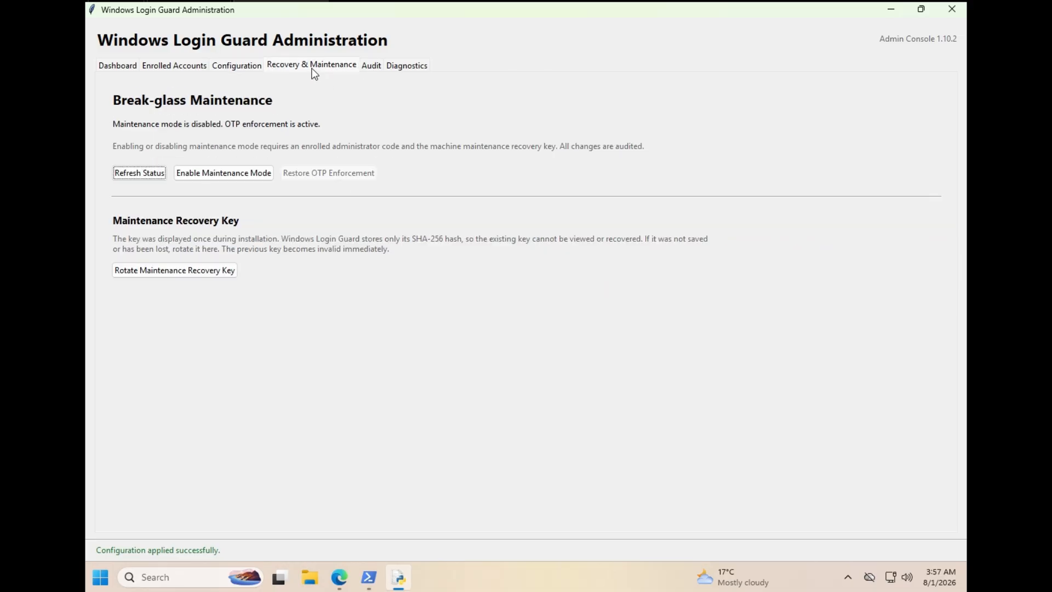
pyautogui.click(373, 67)
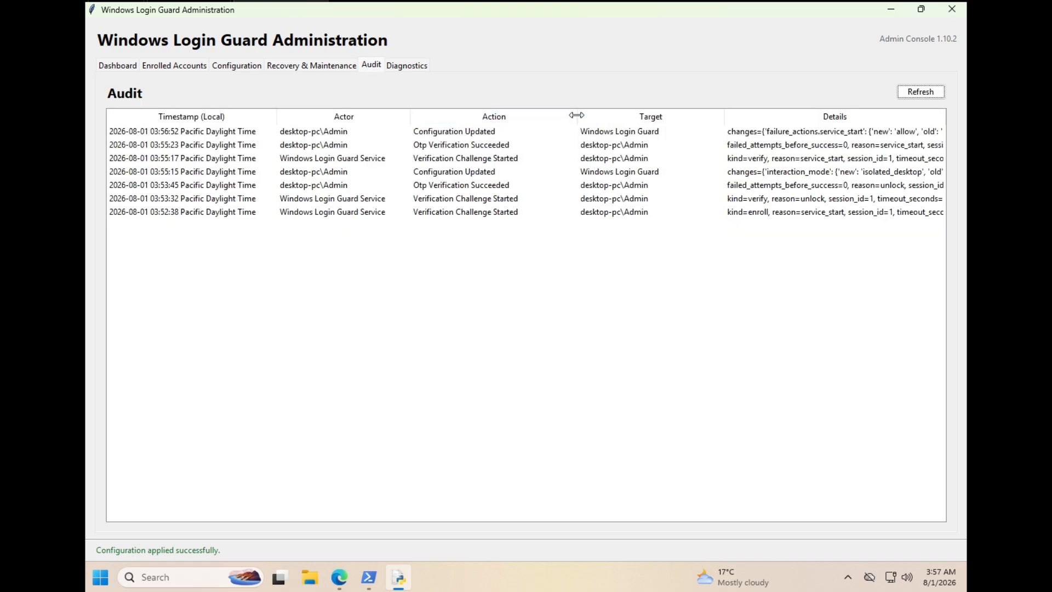
pyautogui.moveTo(577, 115); pyautogui.dragTo(546, 115)
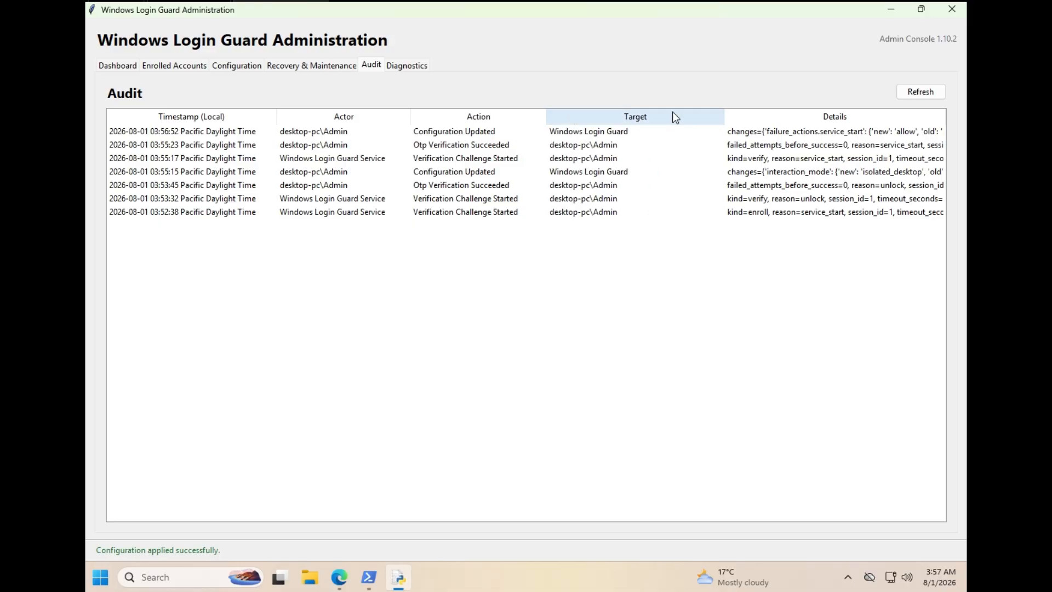
pyautogui.moveTo(723, 118); pyautogui.dragTo(663, 120)
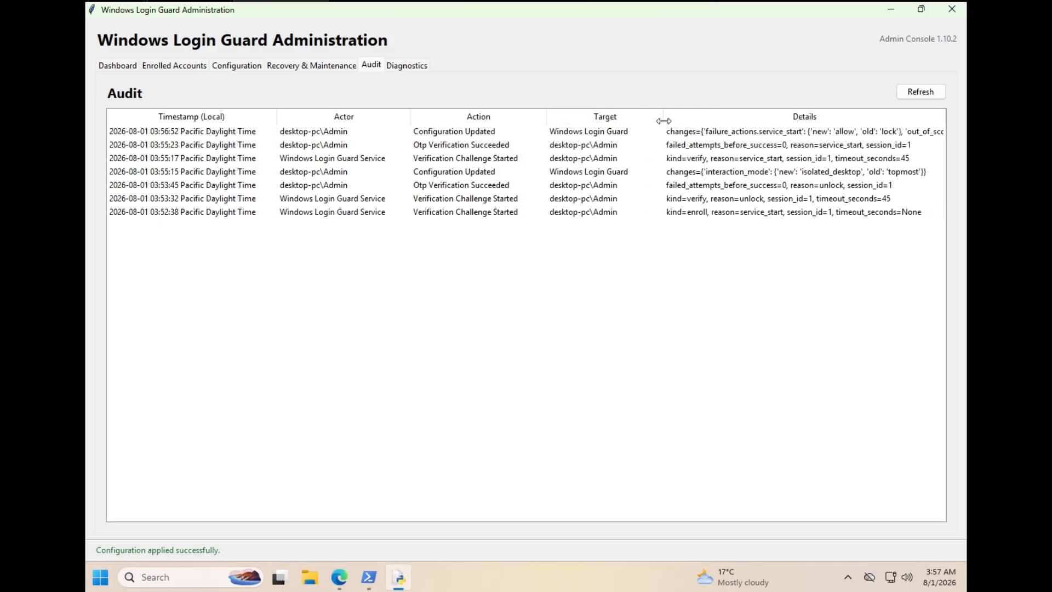
pyautogui.click(422, 70)
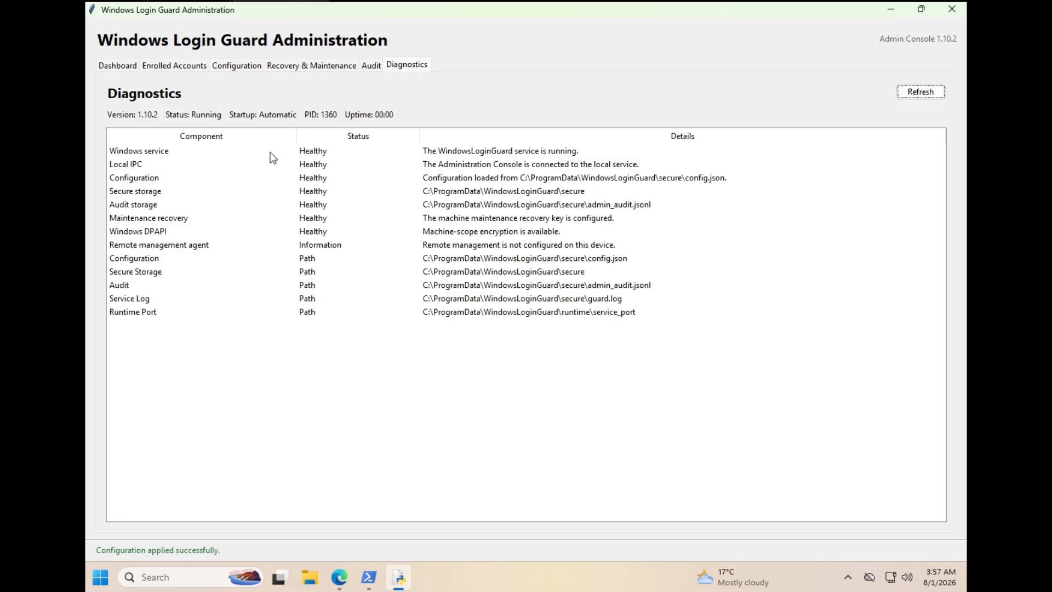
pyautogui.click(316, 65)
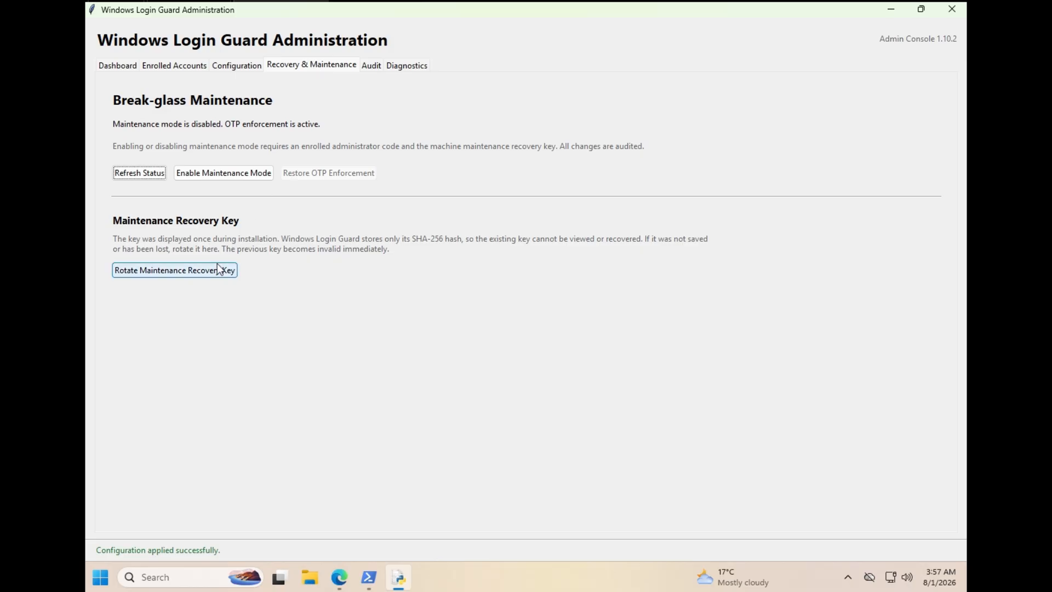
# Begin enabling maintenance mode, accept the OTP-disable warning, then cancel the reason prompt
pyautogui.click(208, 173)
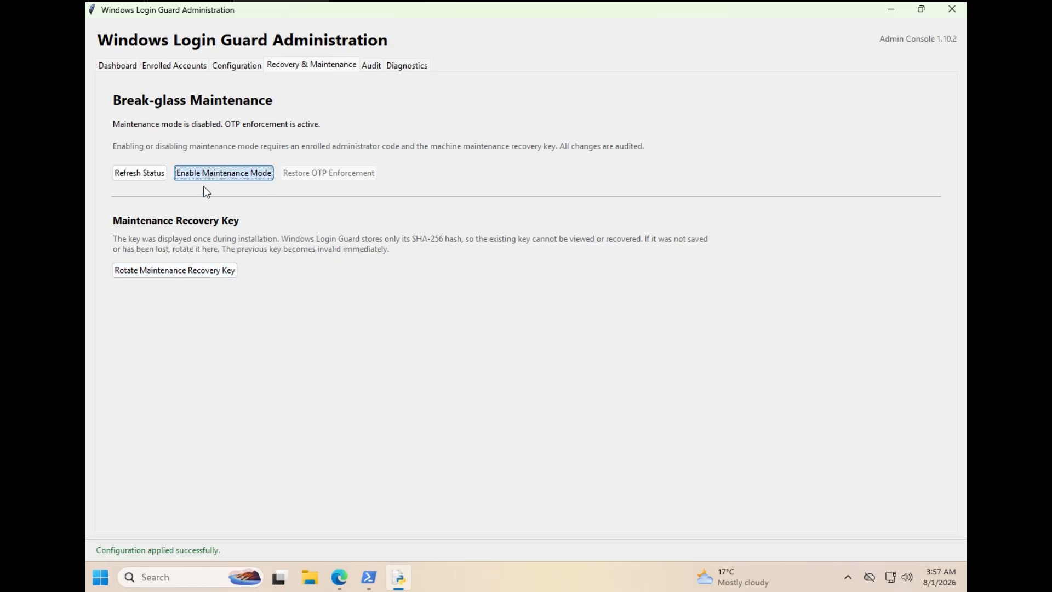
pyautogui.click(234, 174)
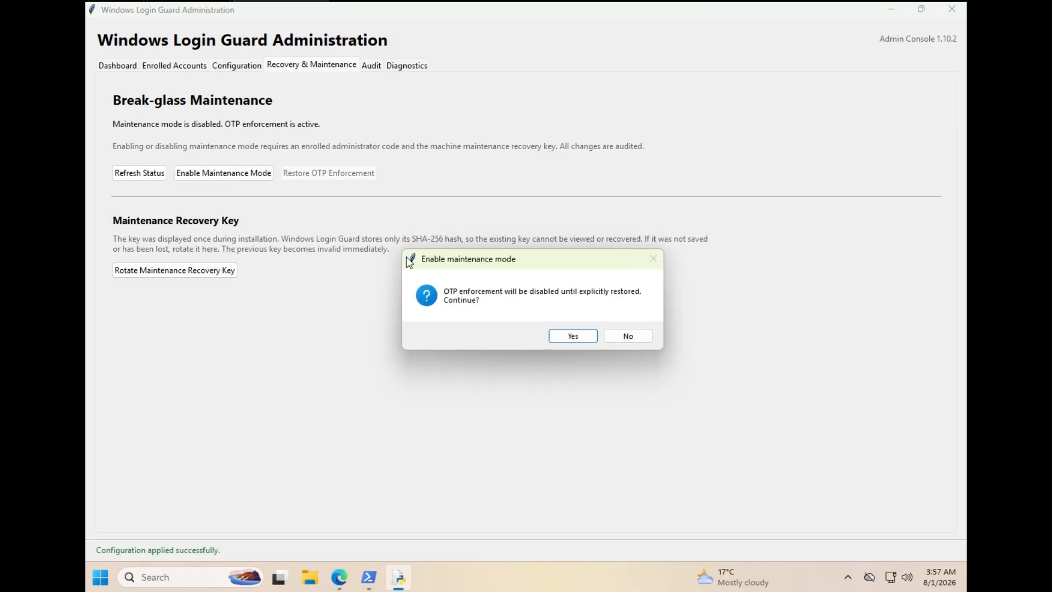
pyautogui.click(583, 337)
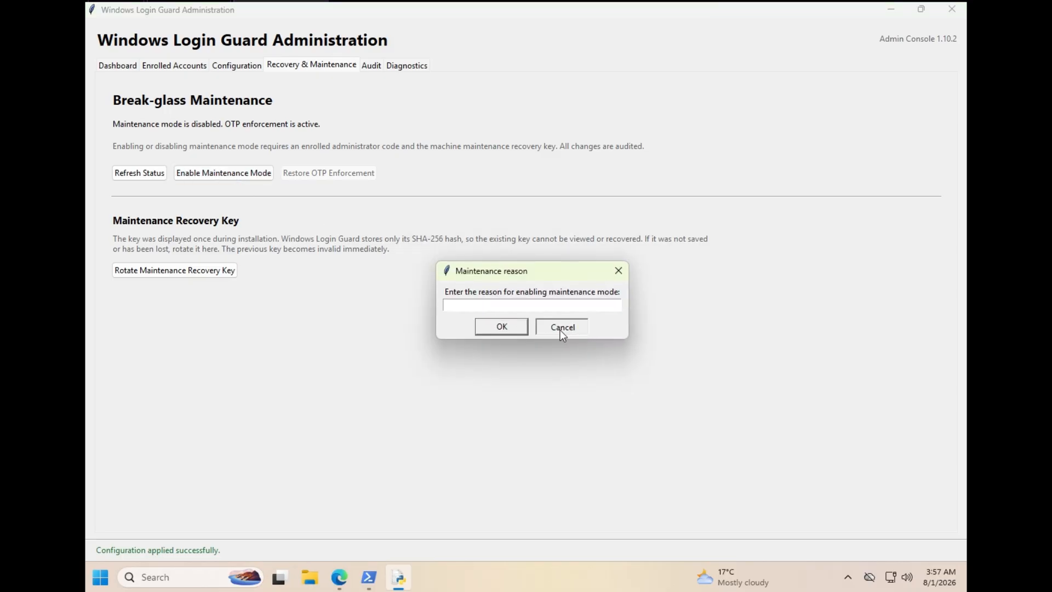
pyautogui.click(561, 327)
# Rotate the maintenance recovery key with admin-code authorization, save it to Documents, and copy it
pyautogui.click(222, 274)
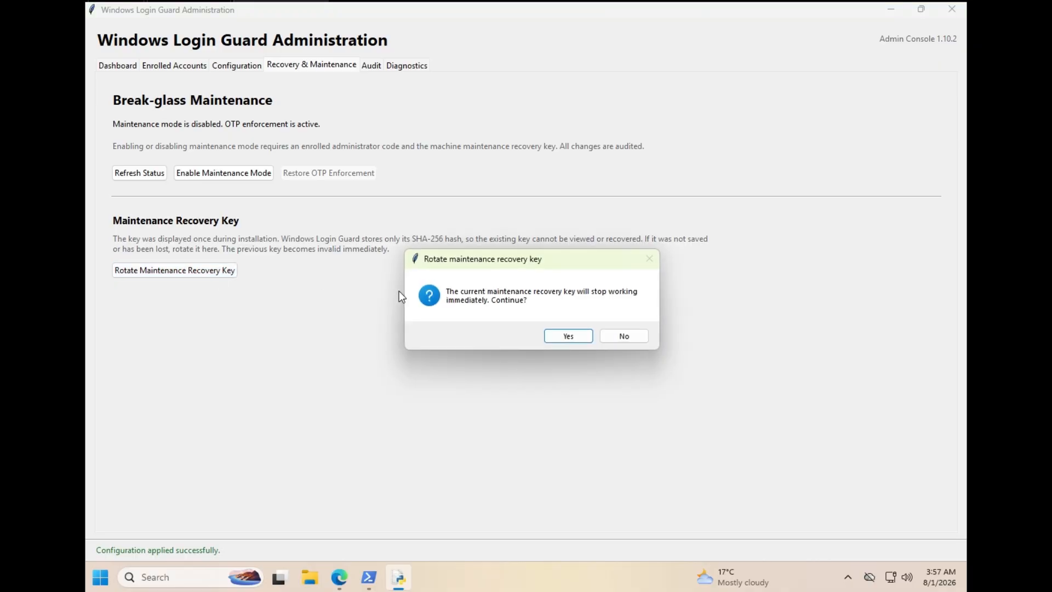
pyautogui.click(545, 335)
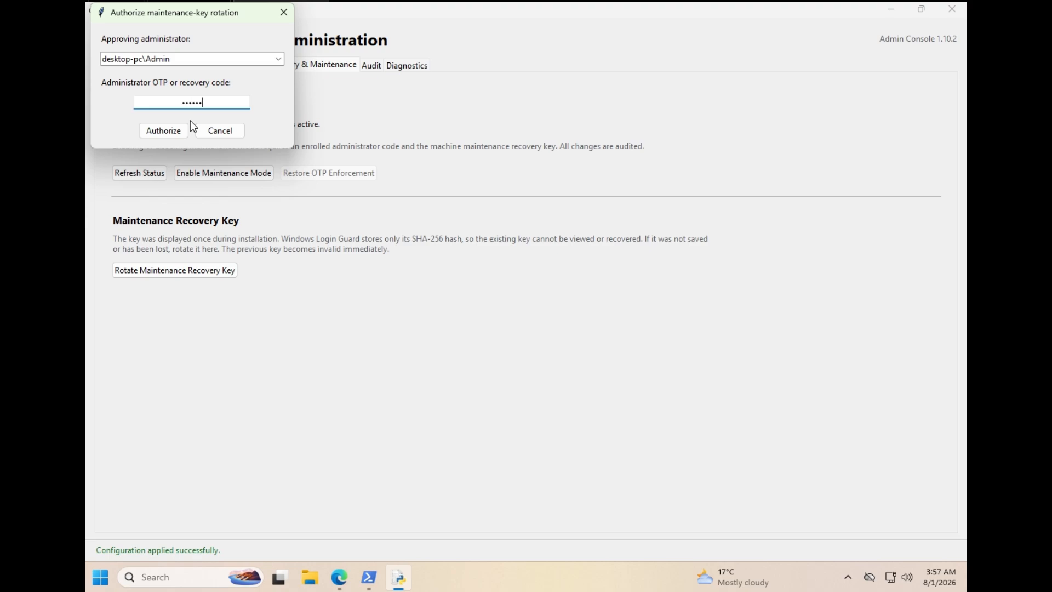
pyautogui.click(173, 136)
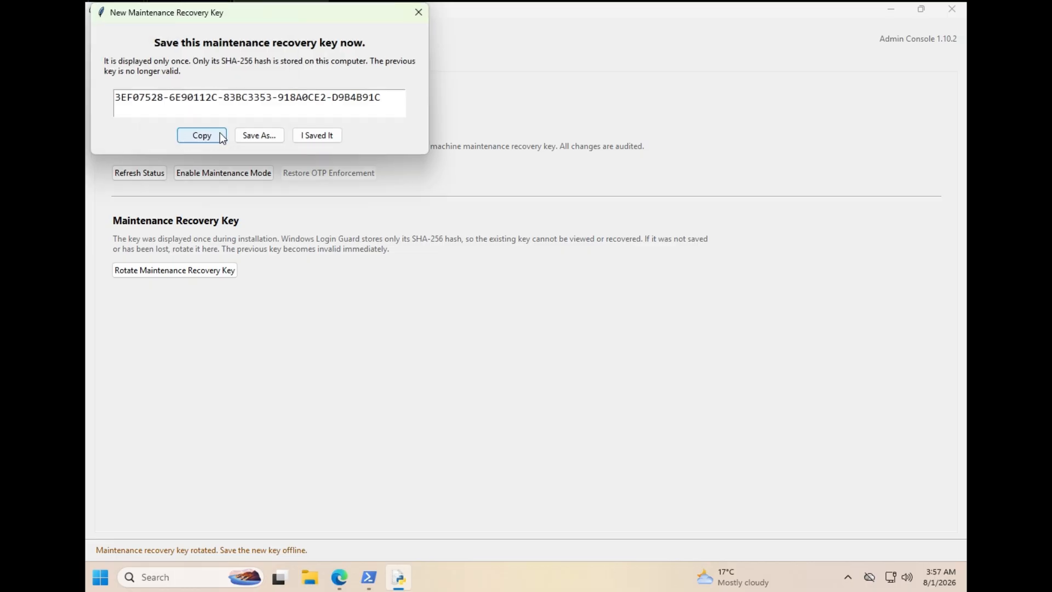
pyautogui.click(259, 136)
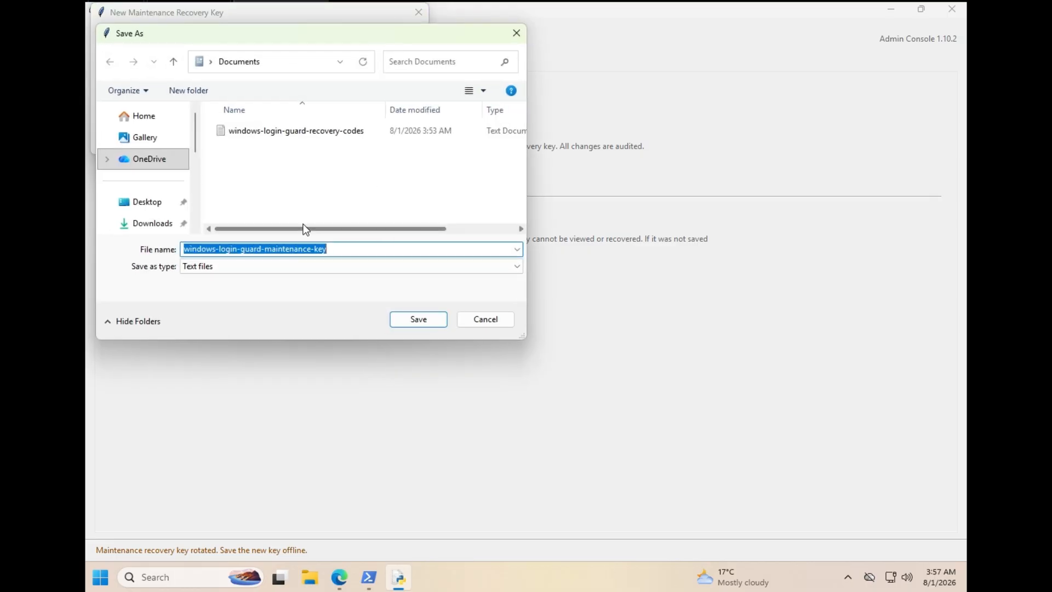
pyautogui.click(404, 321)
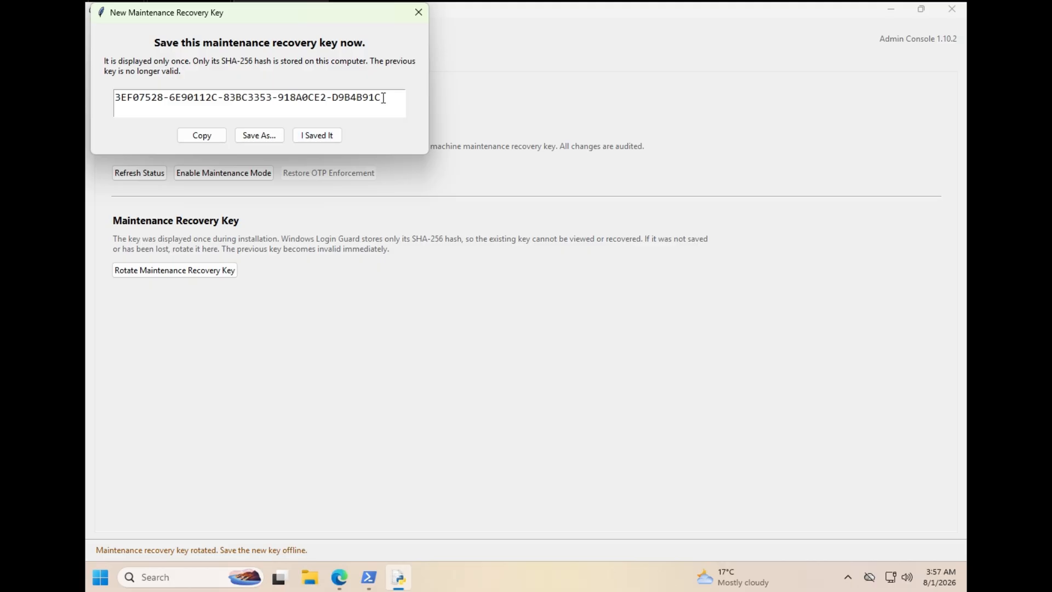
pyautogui.moveTo(392, 99); pyautogui.dragTo(140, 96)
pyautogui.click(198, 136)
pyautogui.click(323, 141)
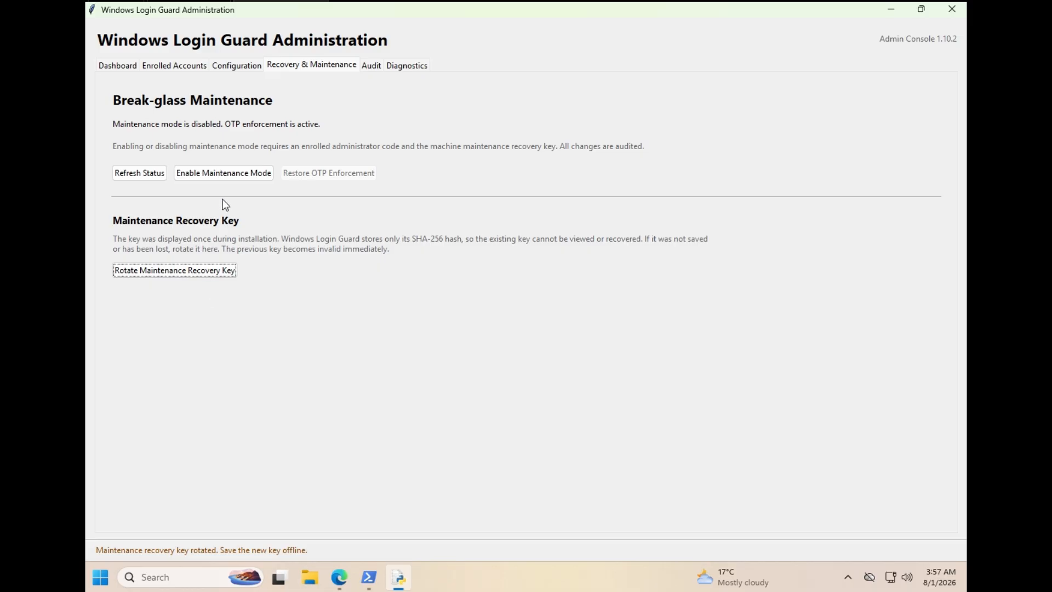
pyautogui.click(265, 172)
# Enable maintenance mode with a pasted reason, authorized by the admin code and new recovery key
pyautogui.click(565, 336)
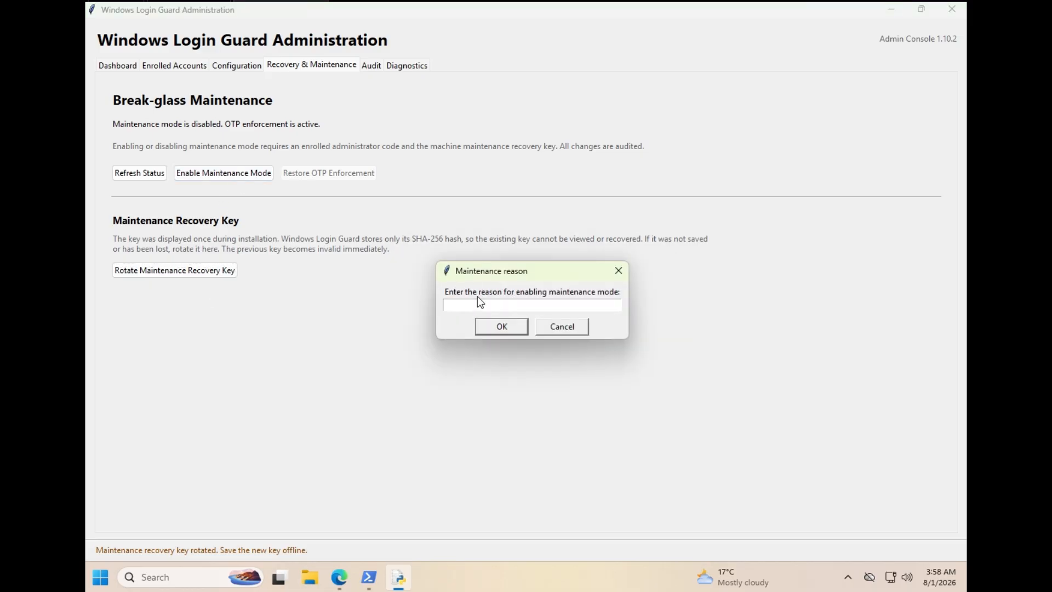
pyautogui.hotkey('ctrl', 'v')
pyautogui.click(500, 328)
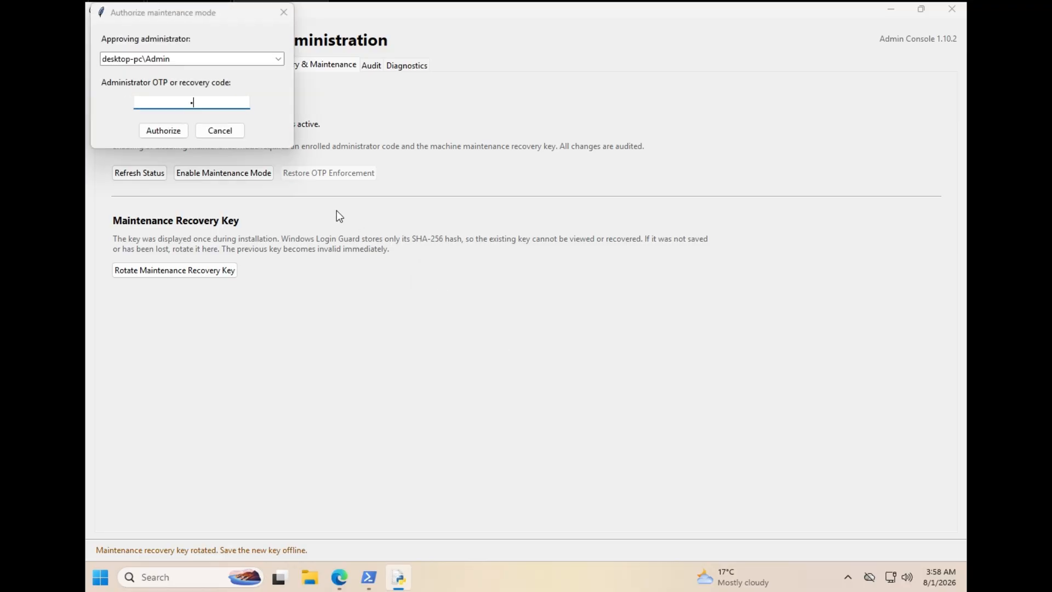
pyautogui.write('••••••')
pyautogui.click(156, 130)
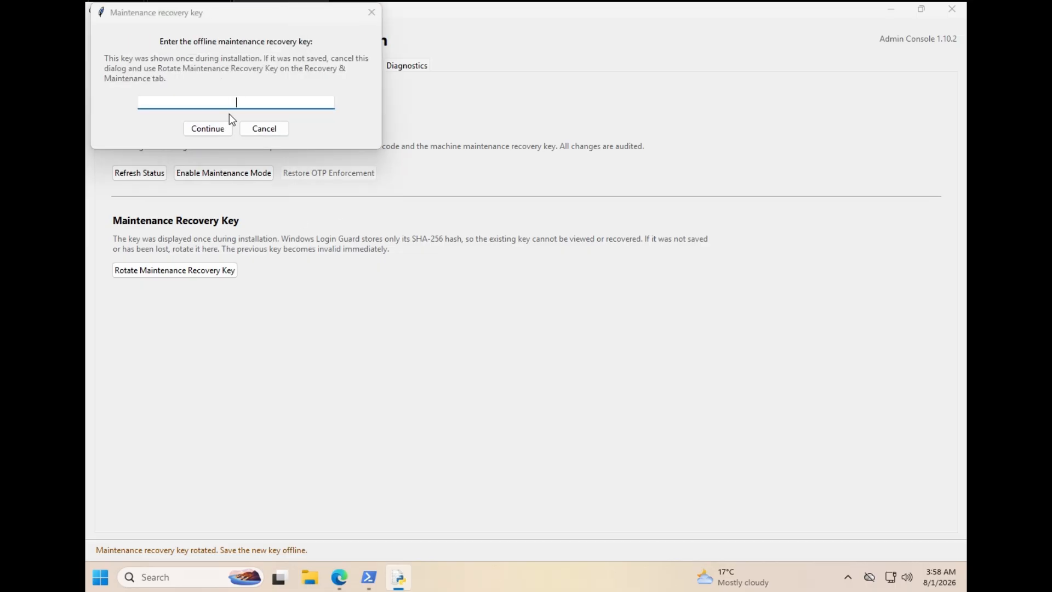
pyautogui.hotkey('ctrl', 'v')
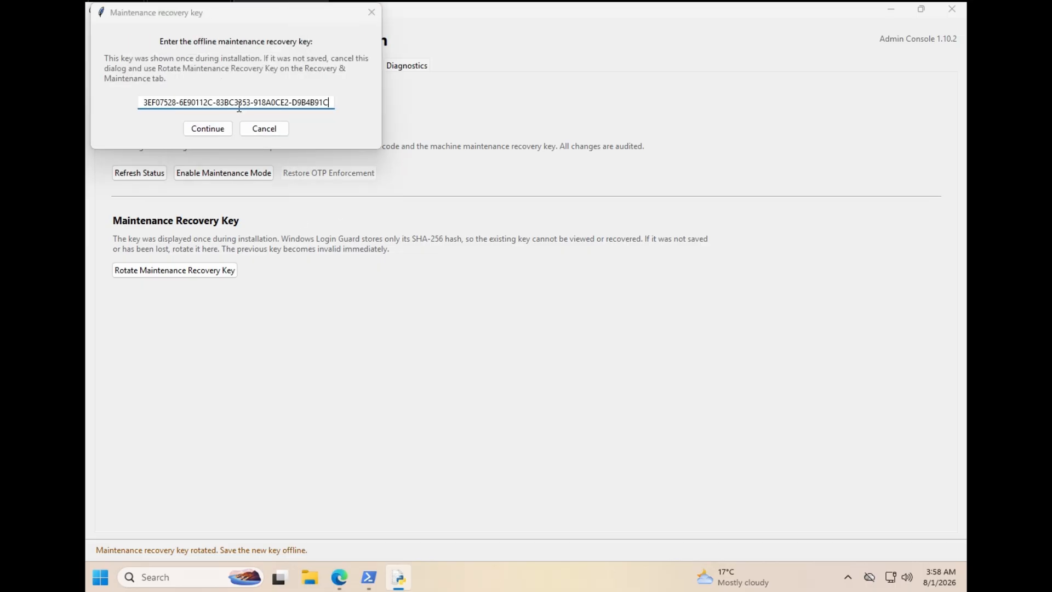
pyautogui.click(222, 130)
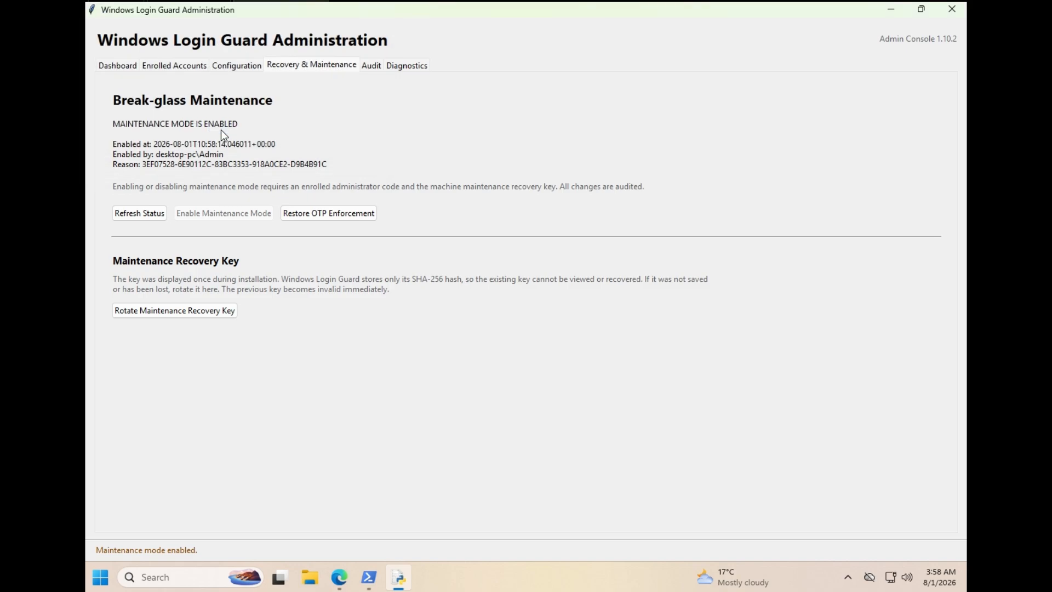
pyautogui.click(100, 577)
# Switch to the User account, then sign back in as Admin with the password
pyautogui.click(198, 527)
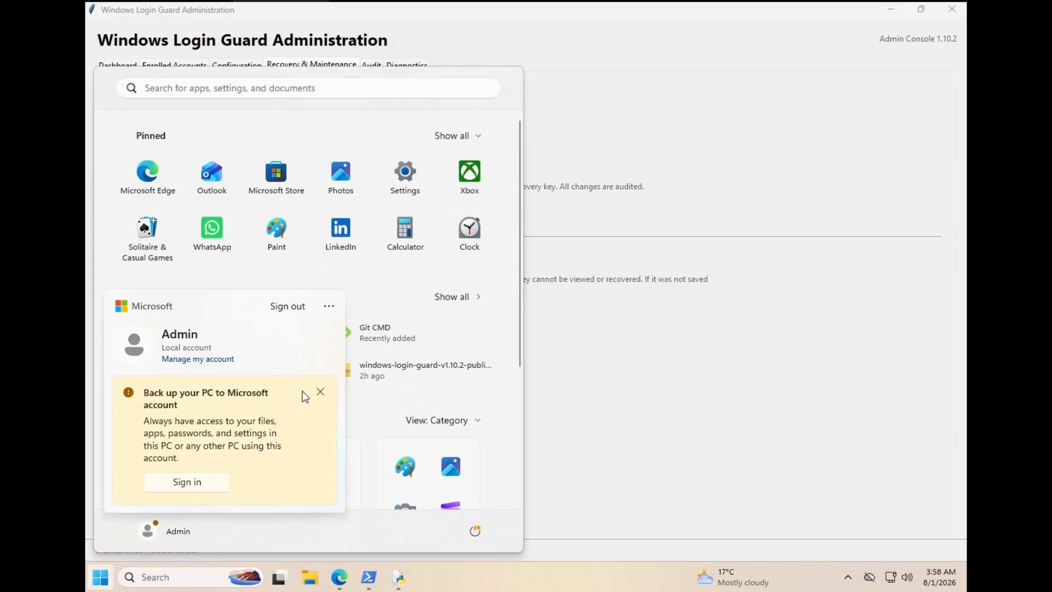
pyautogui.click(328, 306)
pyautogui.click(350, 361)
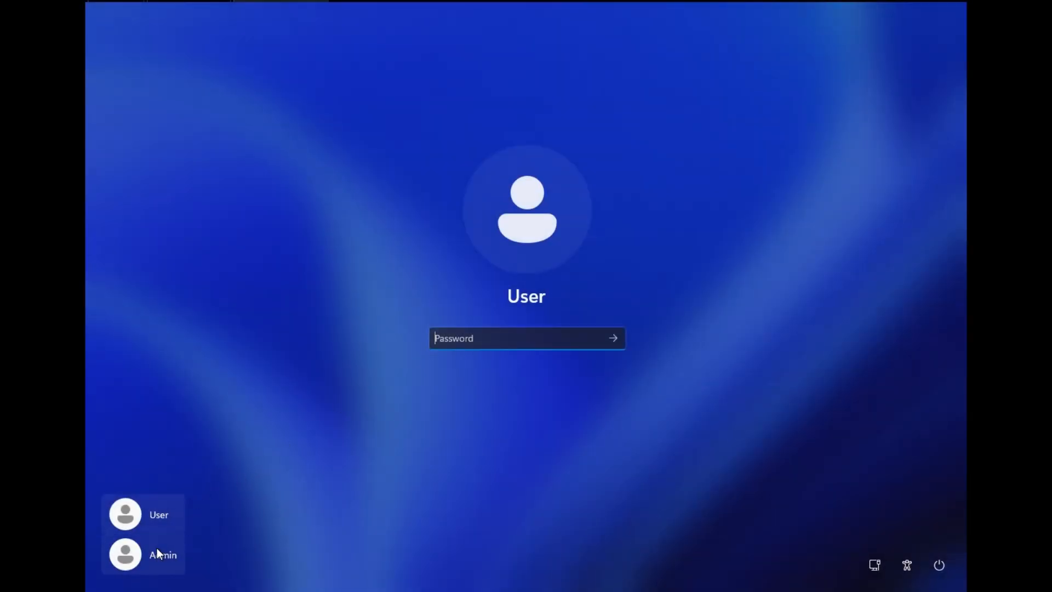
pyautogui.click(157, 552)
pyautogui.write('*****')
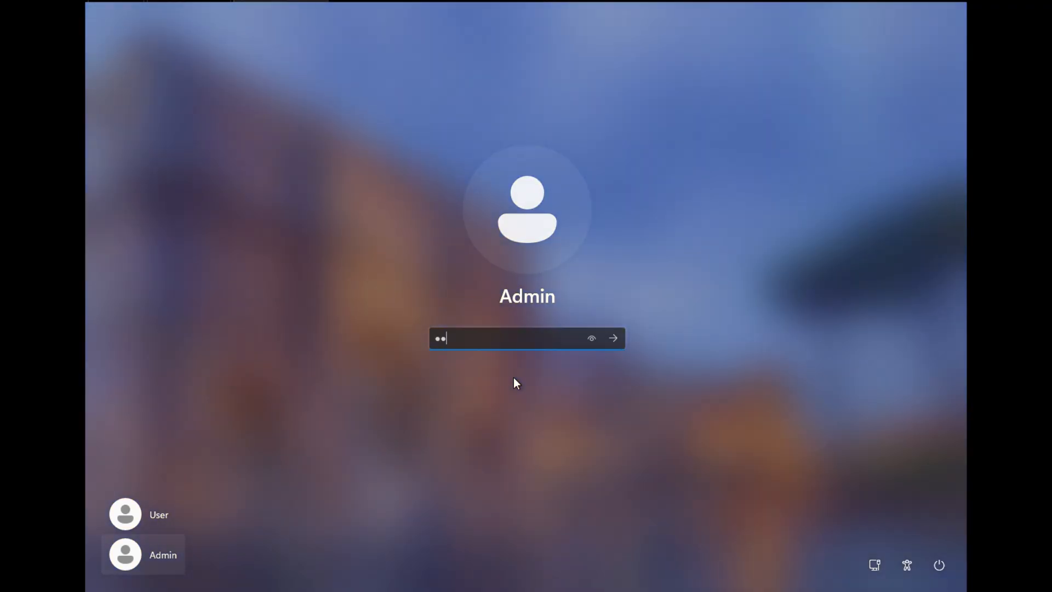
pyautogui.press('Return')
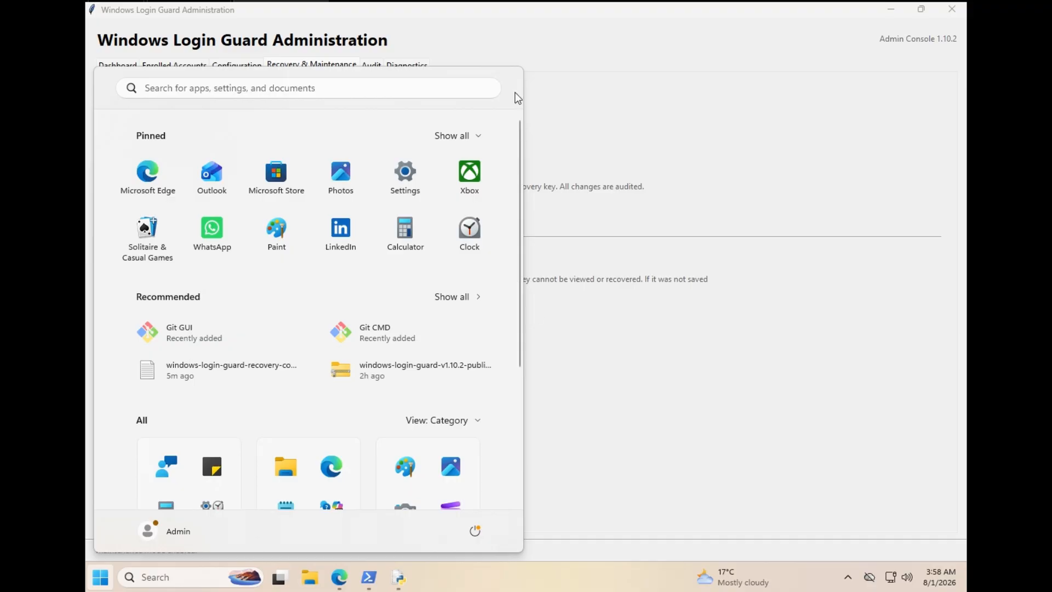
pyautogui.click(740, 191)
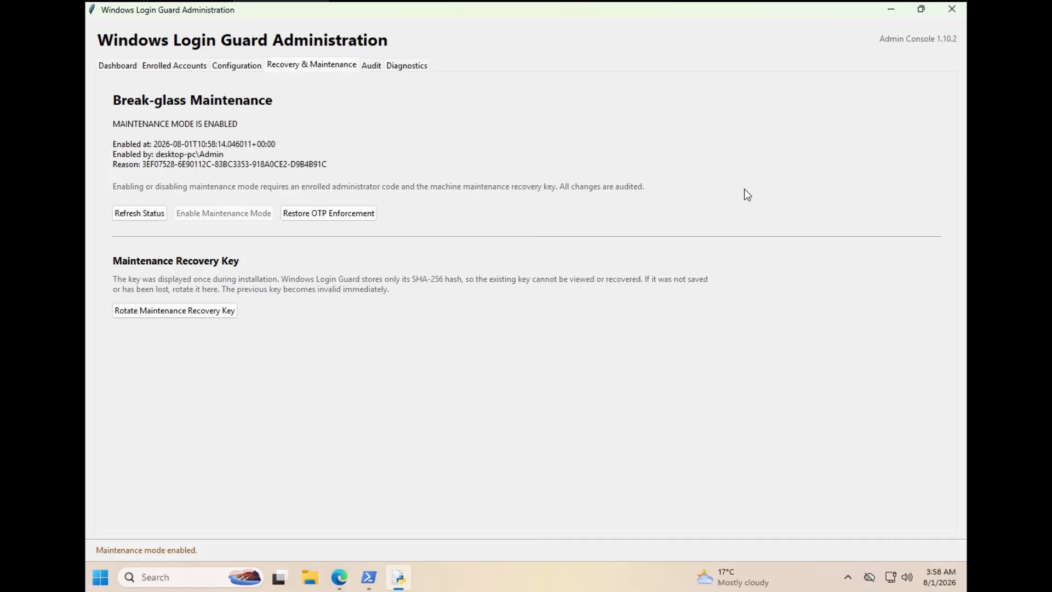
# Restore OTP enforcement, authorizing with the admin code and the pasted maintenance recovery key
pyautogui.click(323, 214)
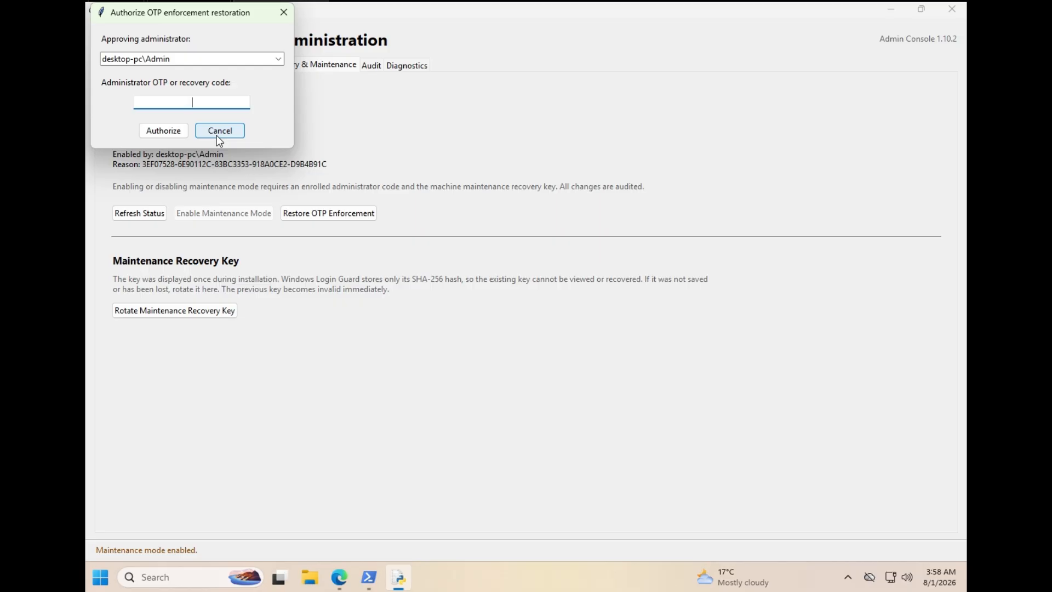
pyautogui.write('••')
pyautogui.click(162, 133)
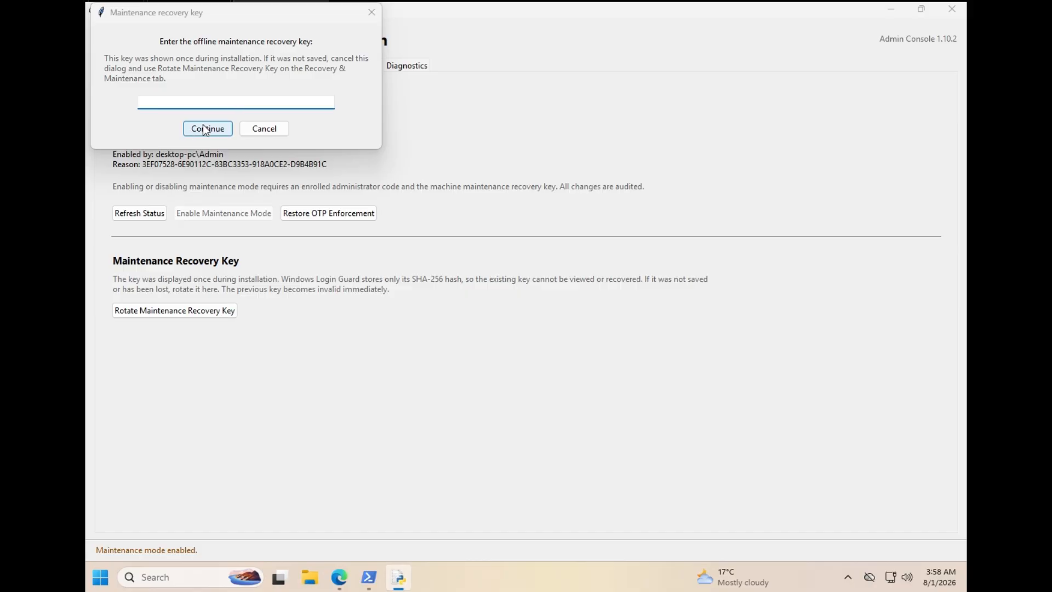
pyautogui.hotkey('ctrl', 'v')
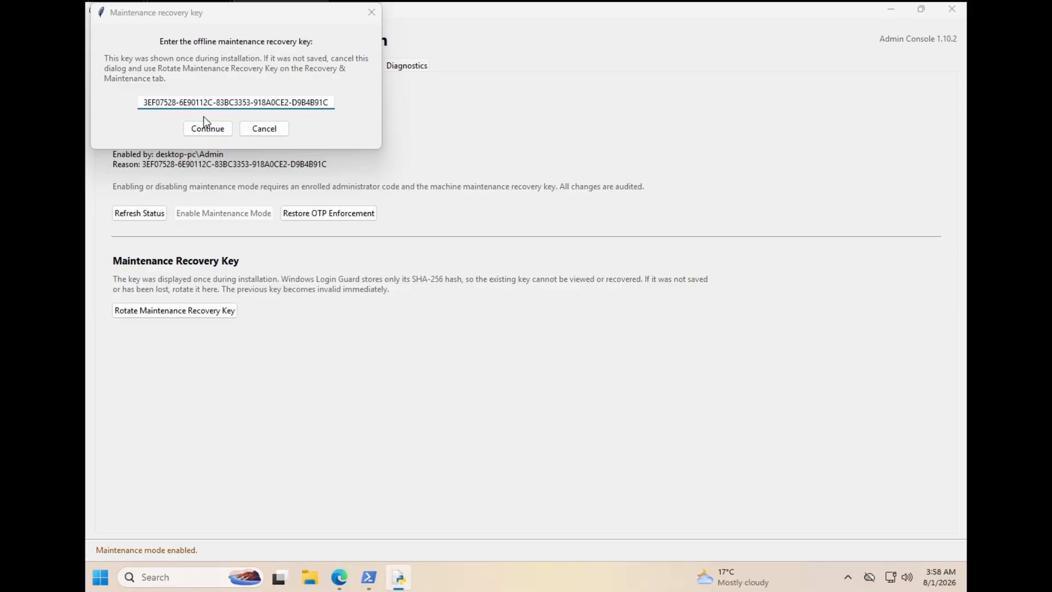
pyautogui.click(204, 128)
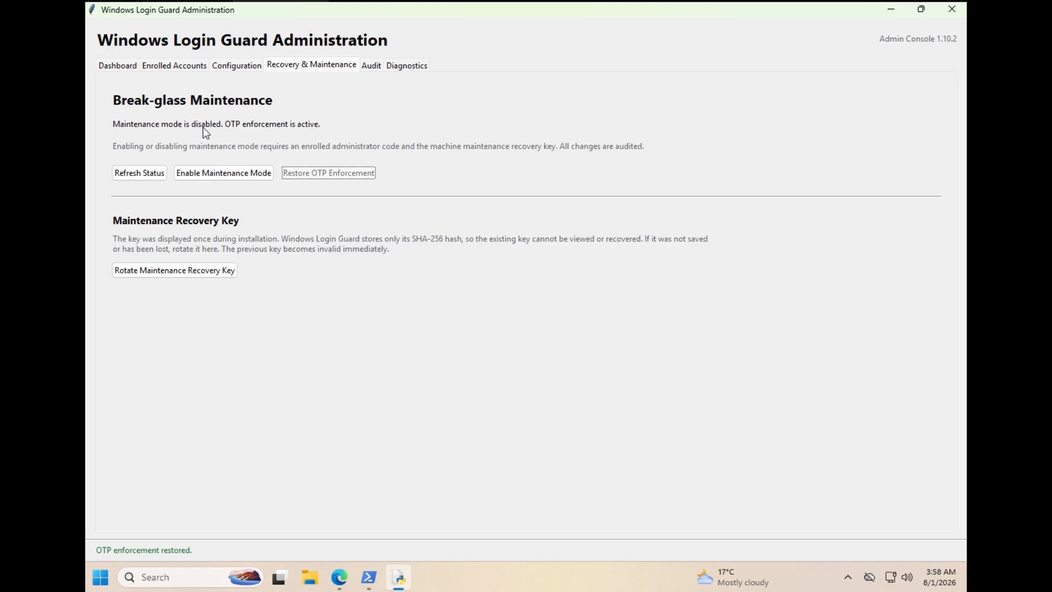
# Inspect the maintenance Enabled and Disabled audit entries and Diagnostics, then return to the Dashboard
pyautogui.click(372, 67)
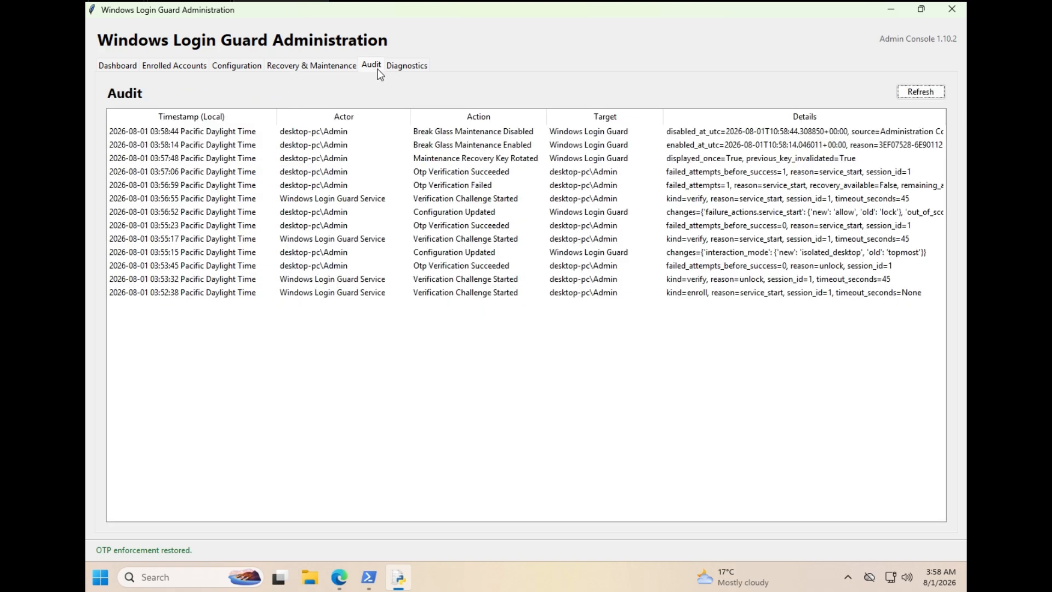
pyautogui.click(439, 136)
pyautogui.click(450, 139)
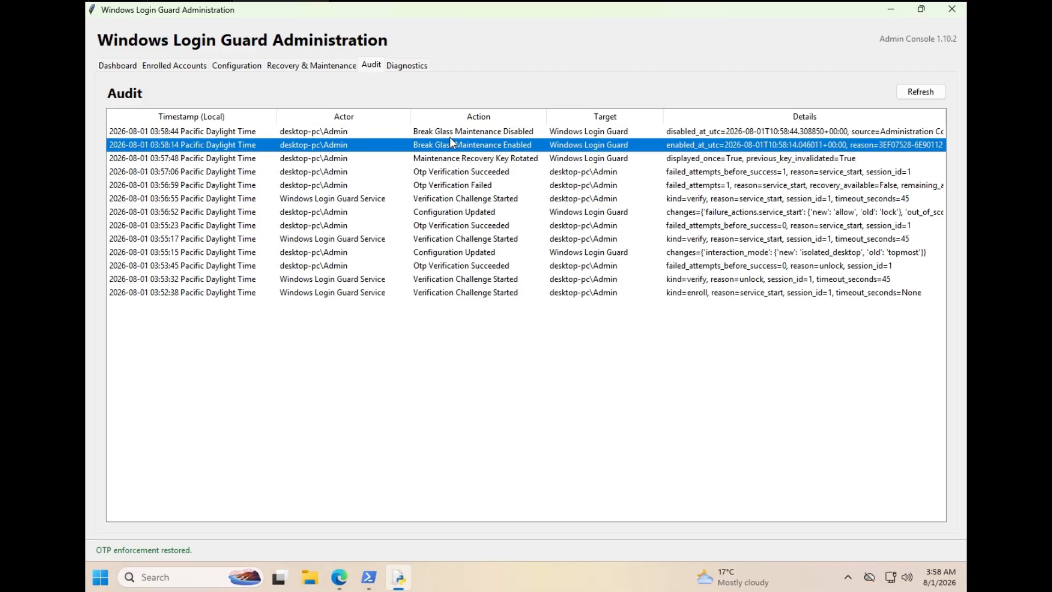
pyautogui.click(400, 65)
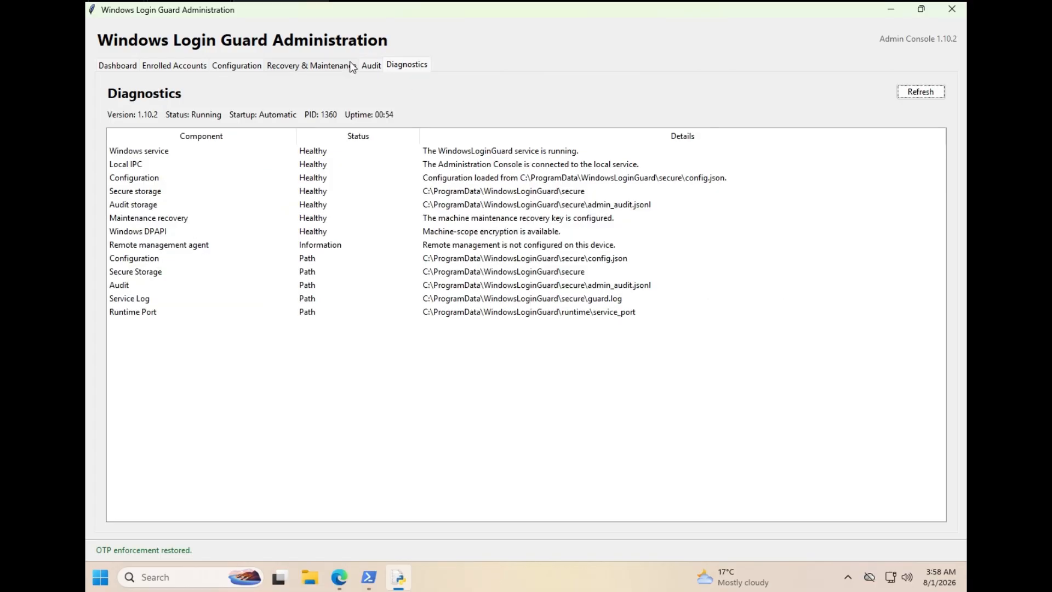
pyautogui.click(126, 68)
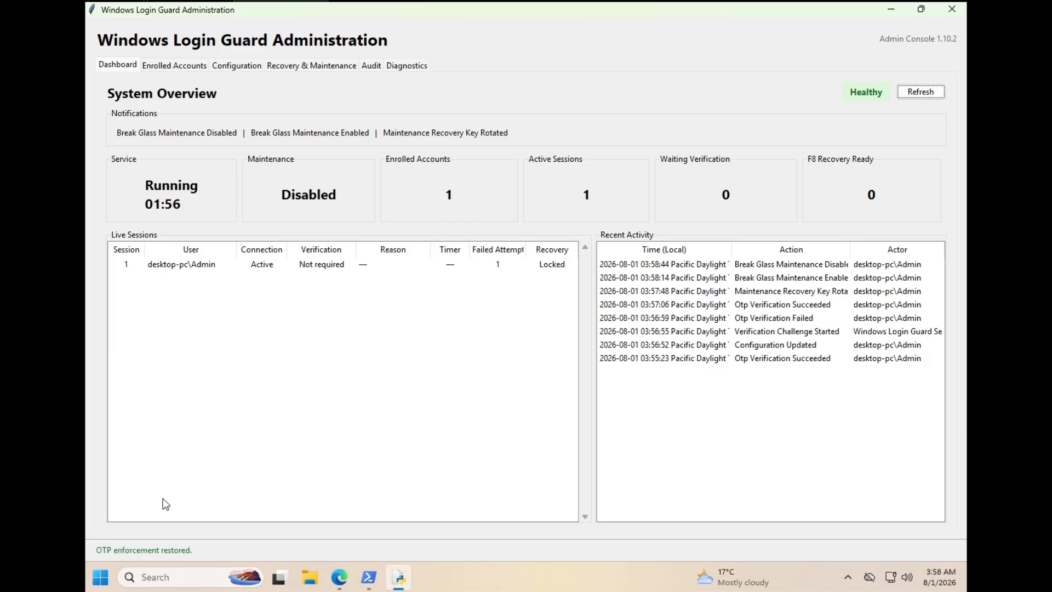
# Switch to the User account, sign back in as Admin, and enter a code at the OTP prompt
pyautogui.click(99, 576)
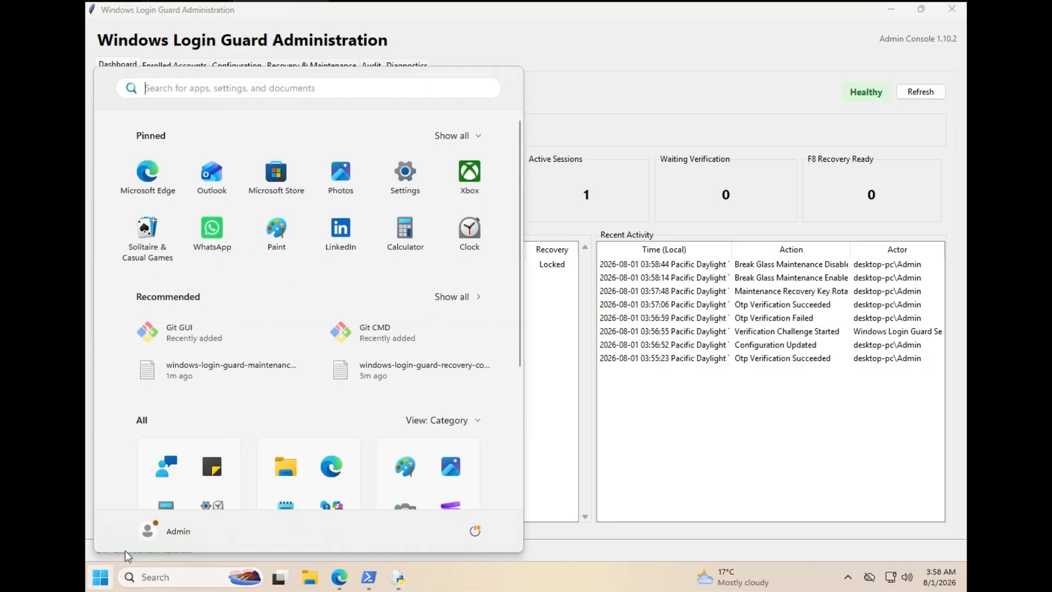
pyautogui.click(159, 531)
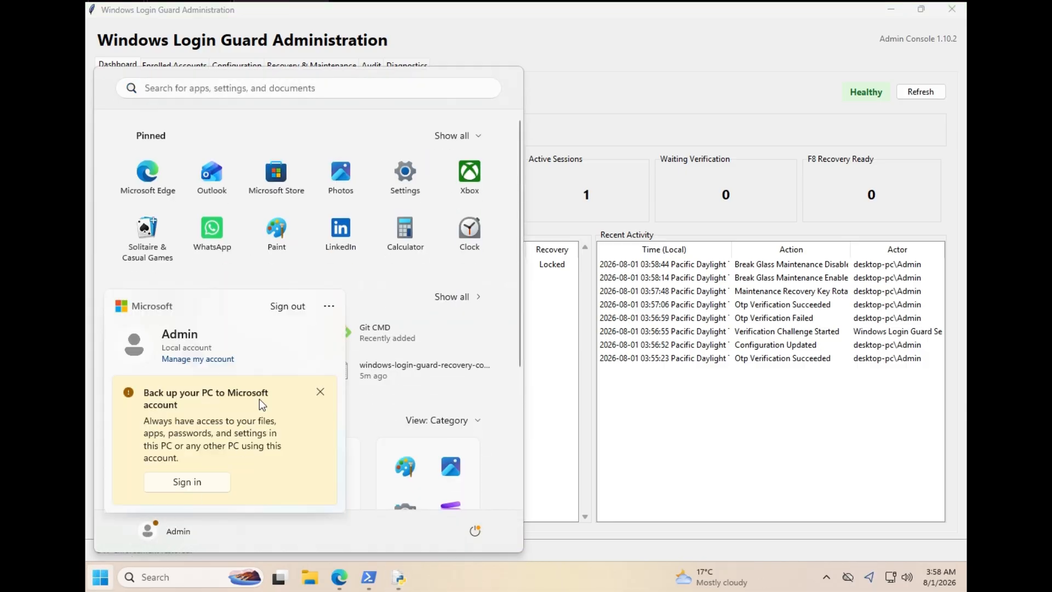
pyautogui.click(329, 306)
pyautogui.click(356, 366)
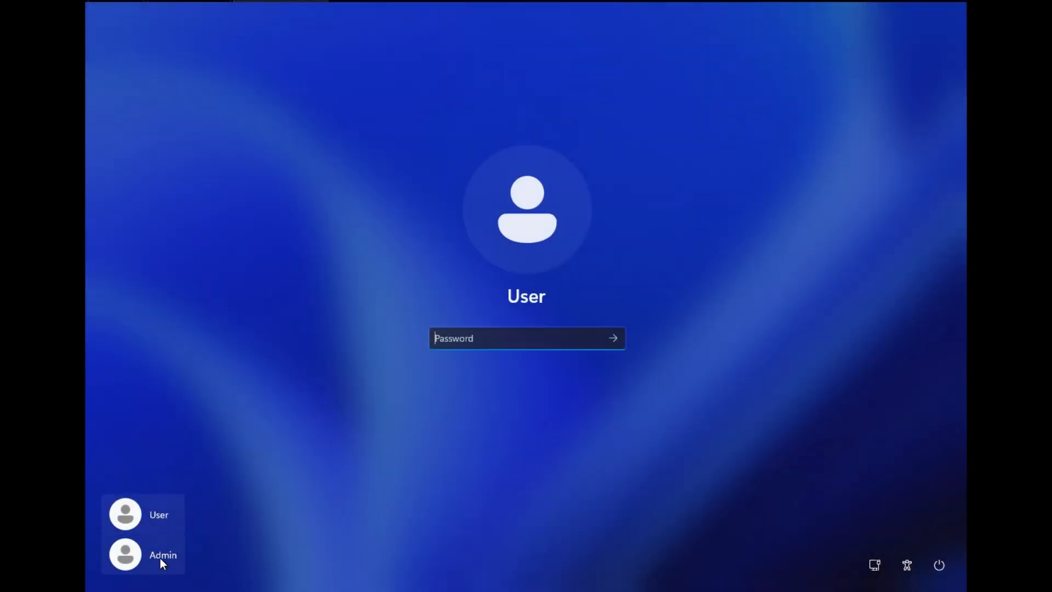
pyautogui.click(160, 556)
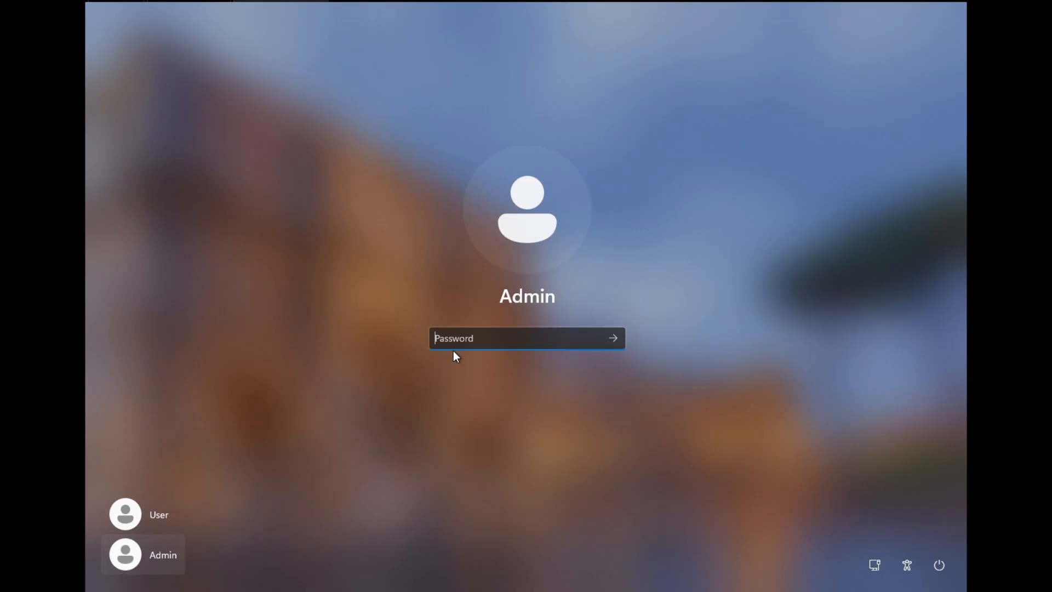
pyautogui.write('••••')
pyautogui.press('Return')
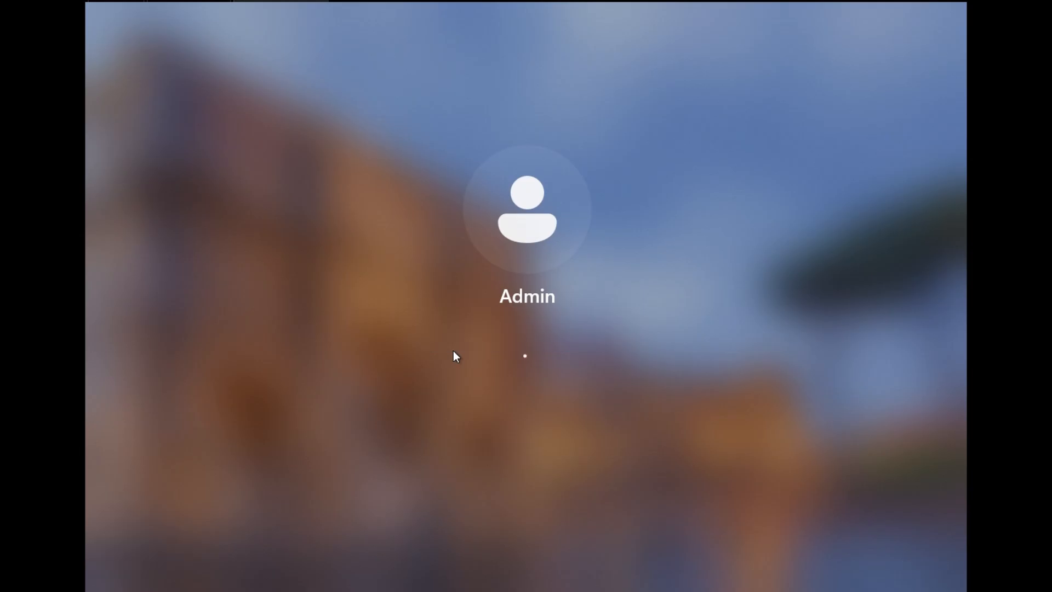
pyautogui.press('super')
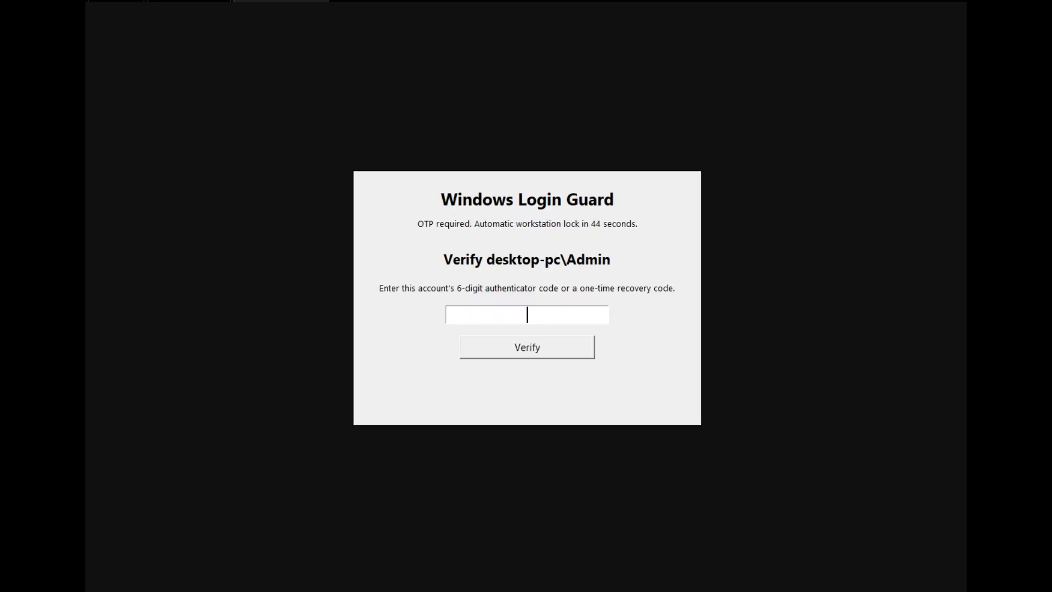
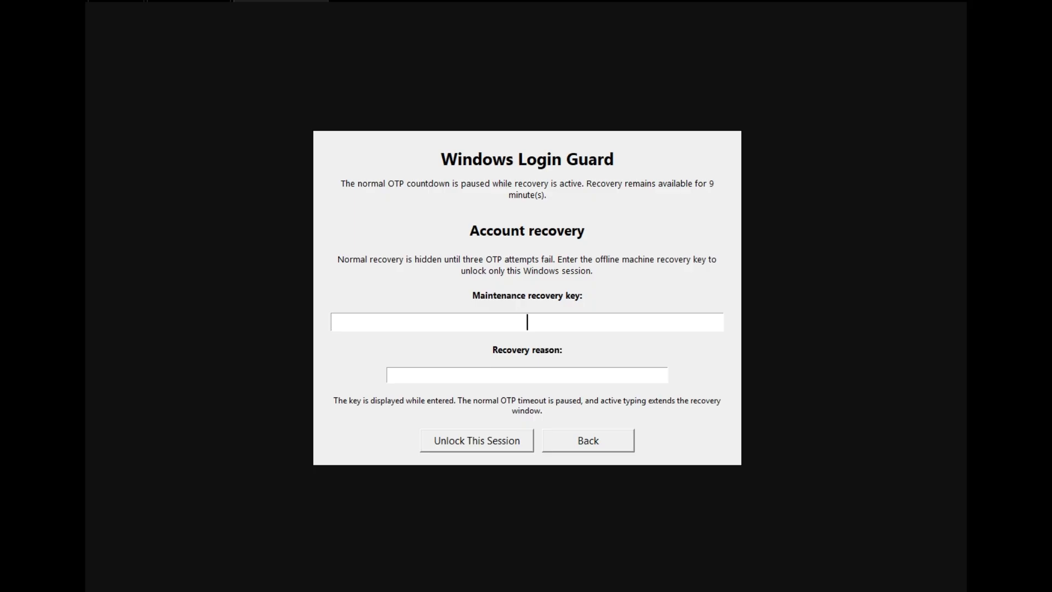
# Unlock the Windows session with the maintenance recovery key, giving the reason 'test recovery mode'
pyautogui.click(492, 378)
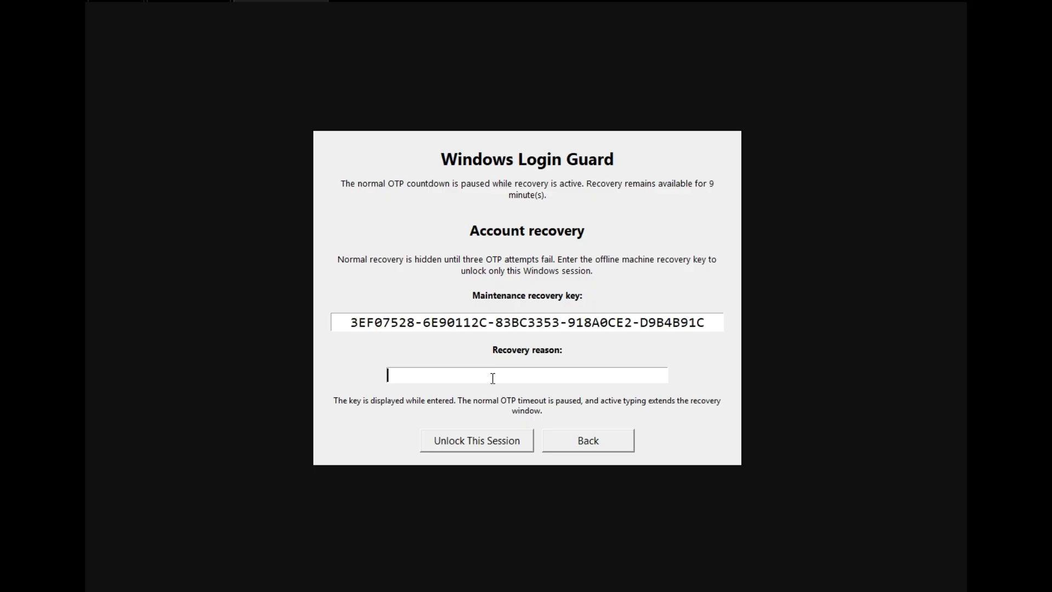
pyautogui.write('test recovery mode')
pyautogui.click(481, 448)
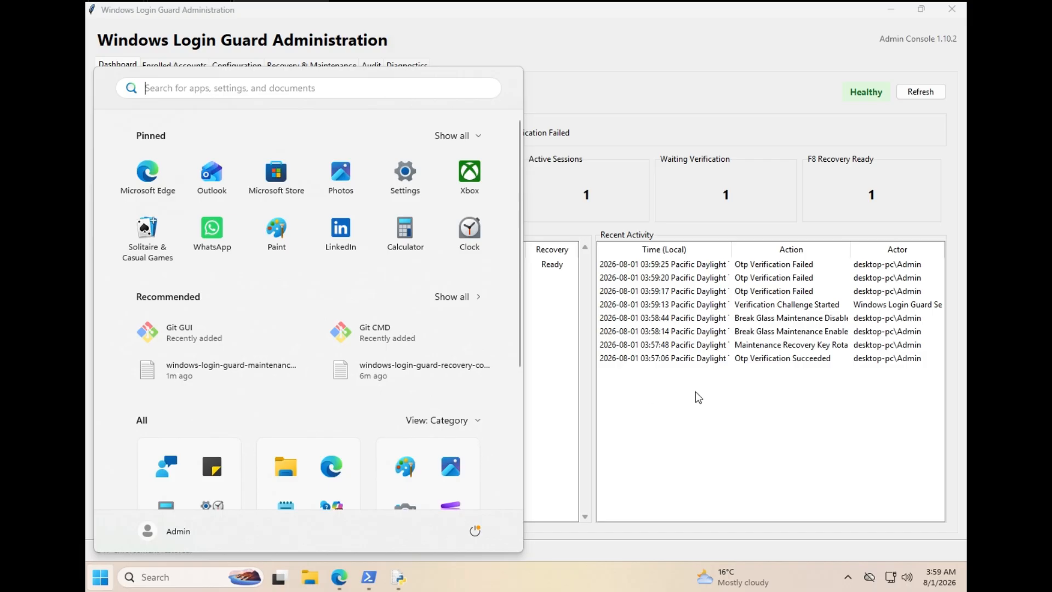
# Confirm the logged session unlock on the Dashboard, then view the Recovery & Maintenance page
pyautogui.click(686, 412)
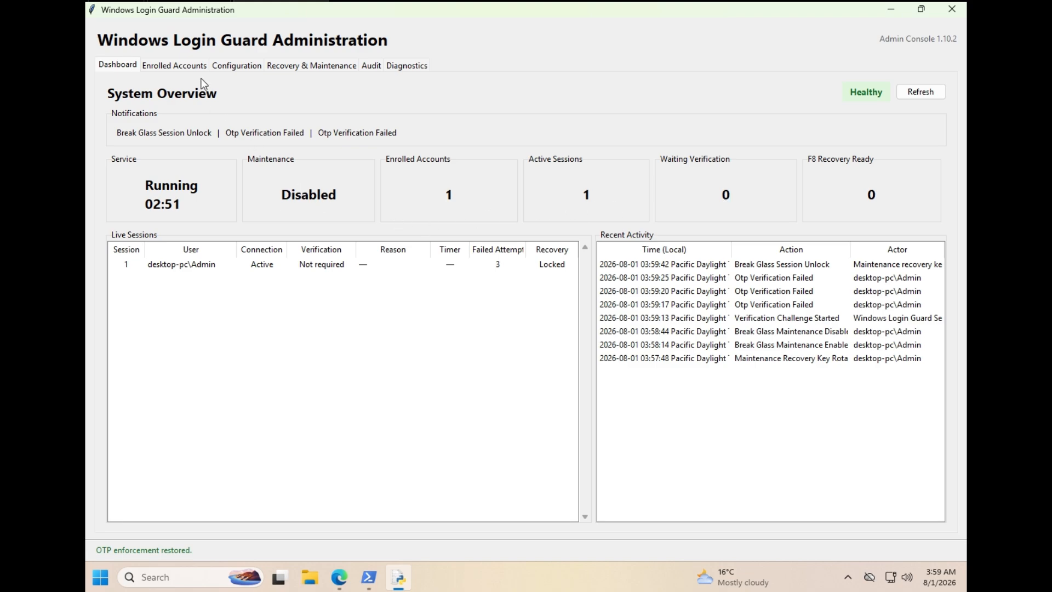
pyautogui.click(284, 64)
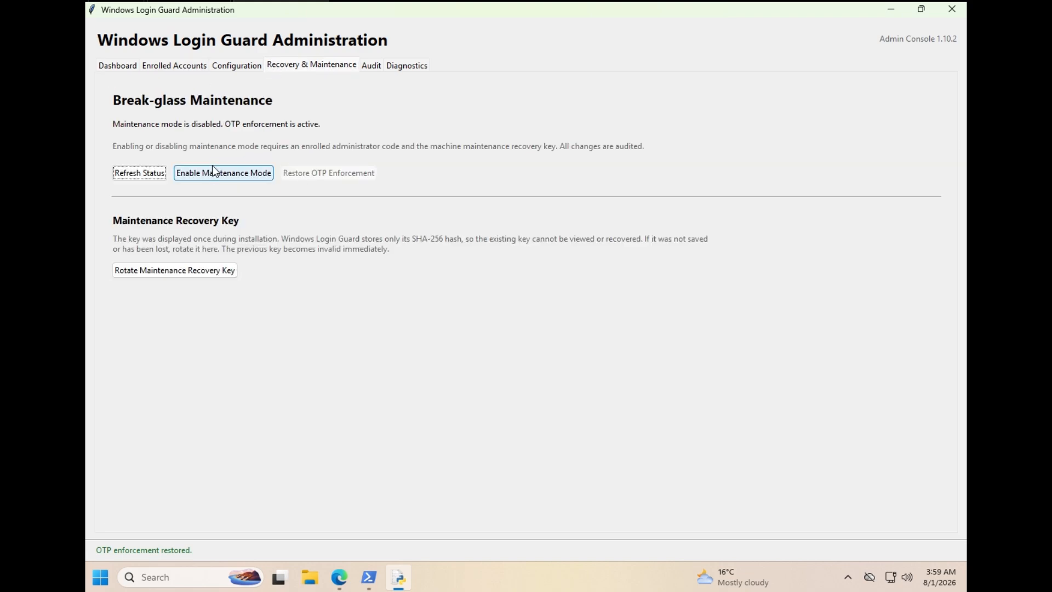
# Switch from the Admin desktop to the standard User account
pyautogui.click(101, 577)
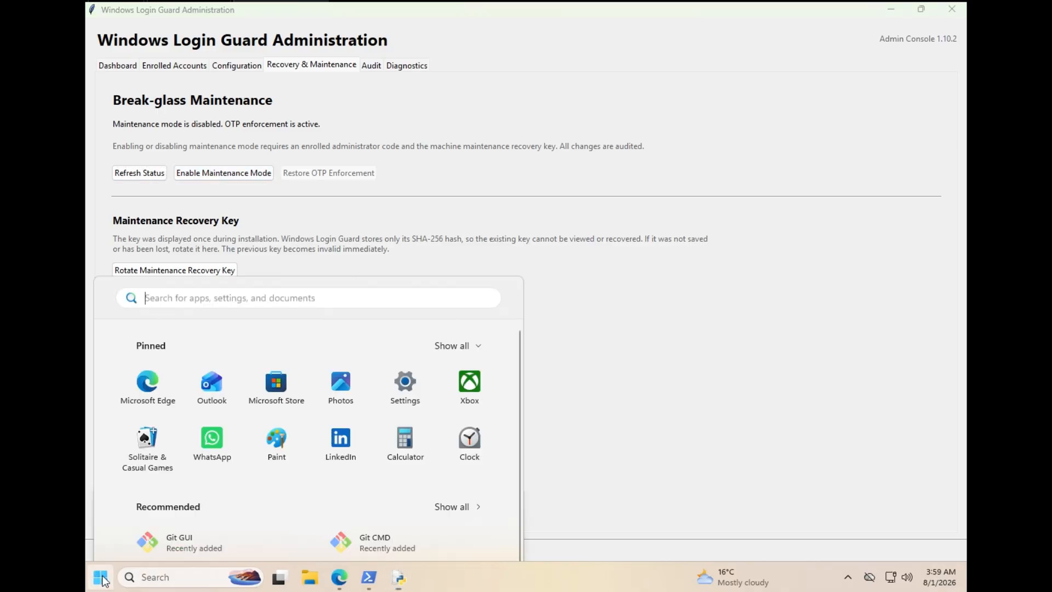
pyautogui.click(174, 532)
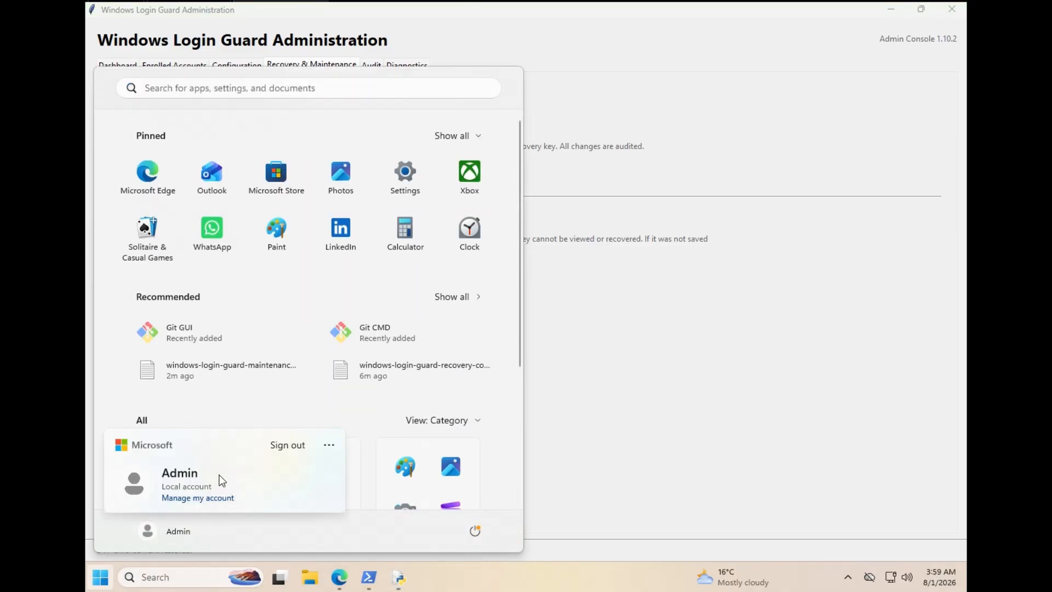
pyautogui.click(328, 446)
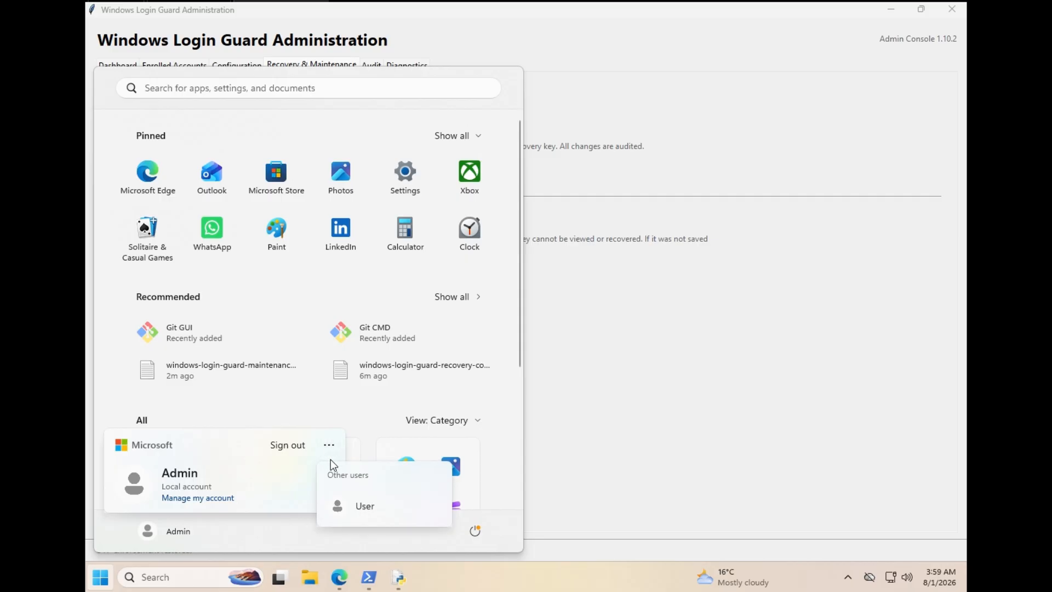
pyautogui.click(344, 505)
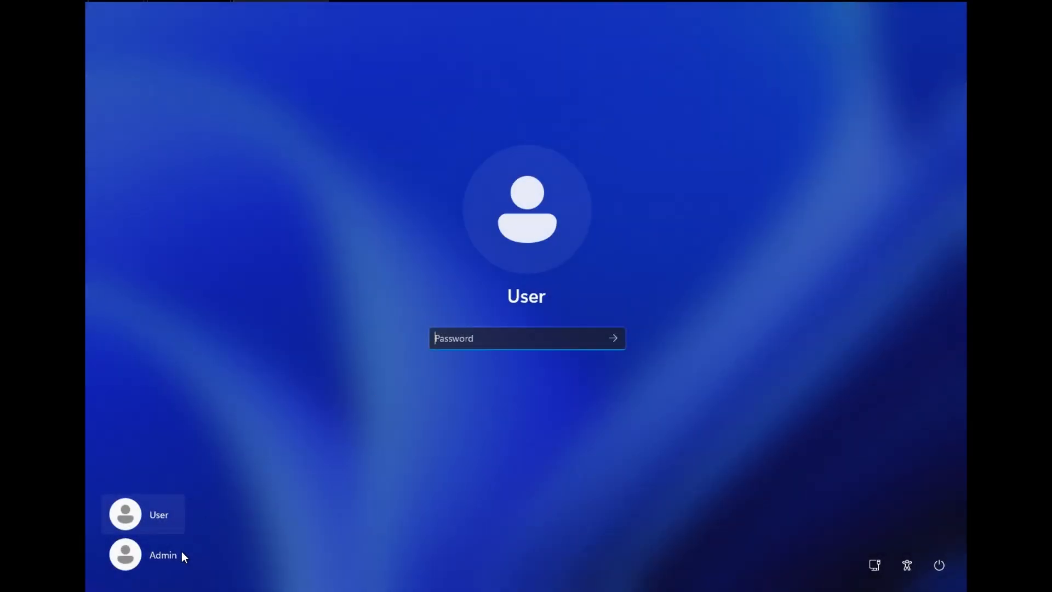
# Sign in as Admin with the password and pass the OTP verification with the one-time code
pyautogui.click(182, 551)
pyautogui.write('•••••')
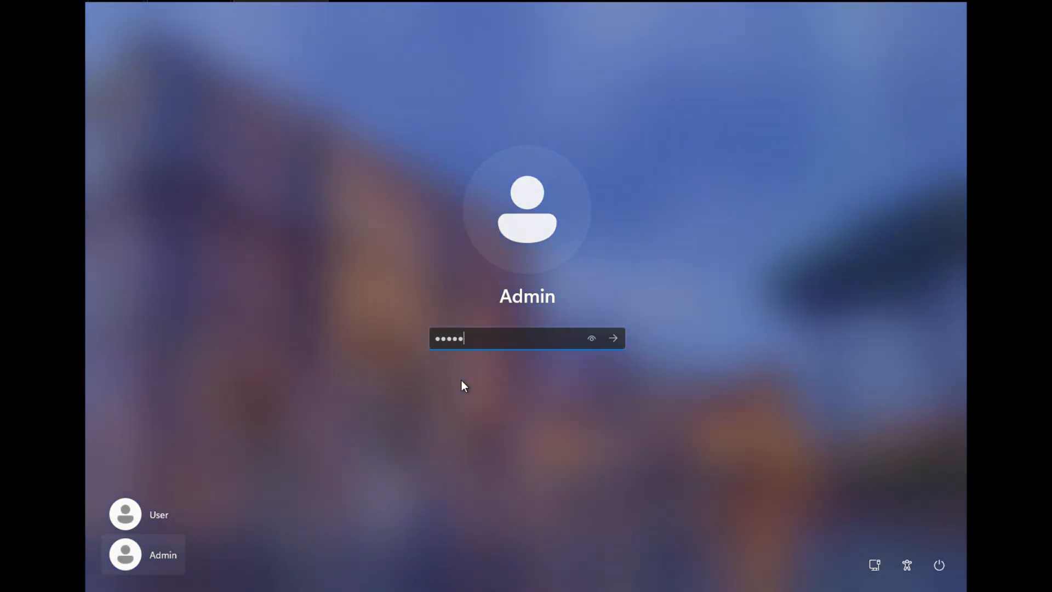
pyautogui.press('Return')
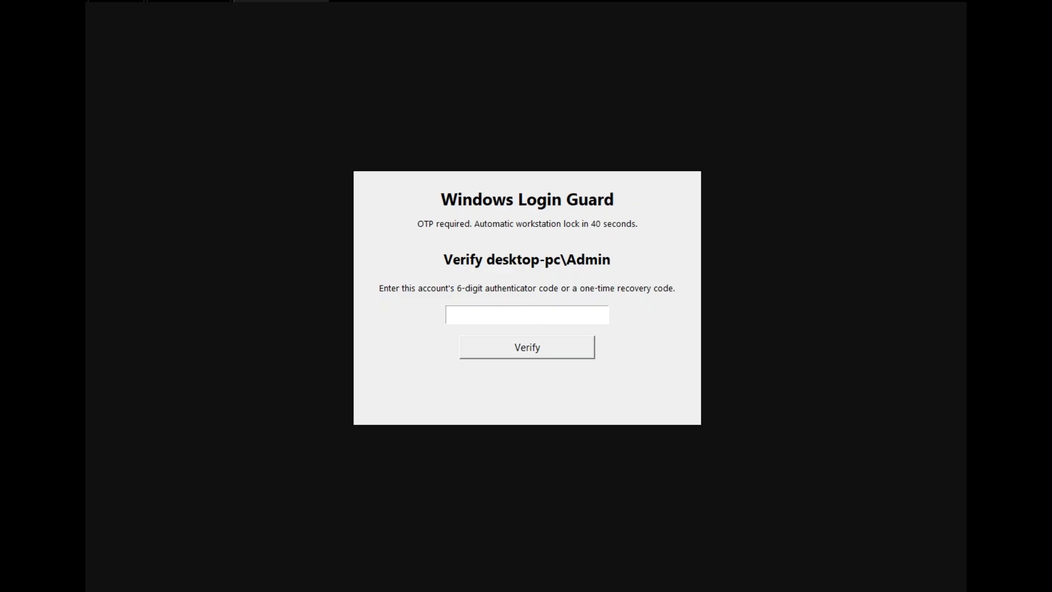
pyautogui.press('Return')
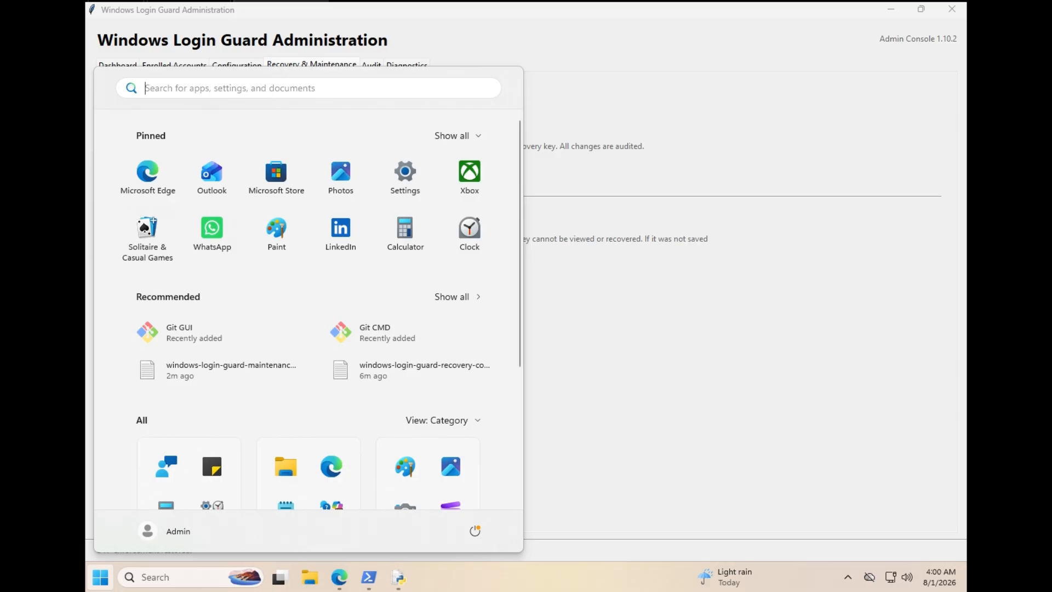
# Review the Audit log and Diagnostics, then return to the Dashboard
pyautogui.click(671, 140)
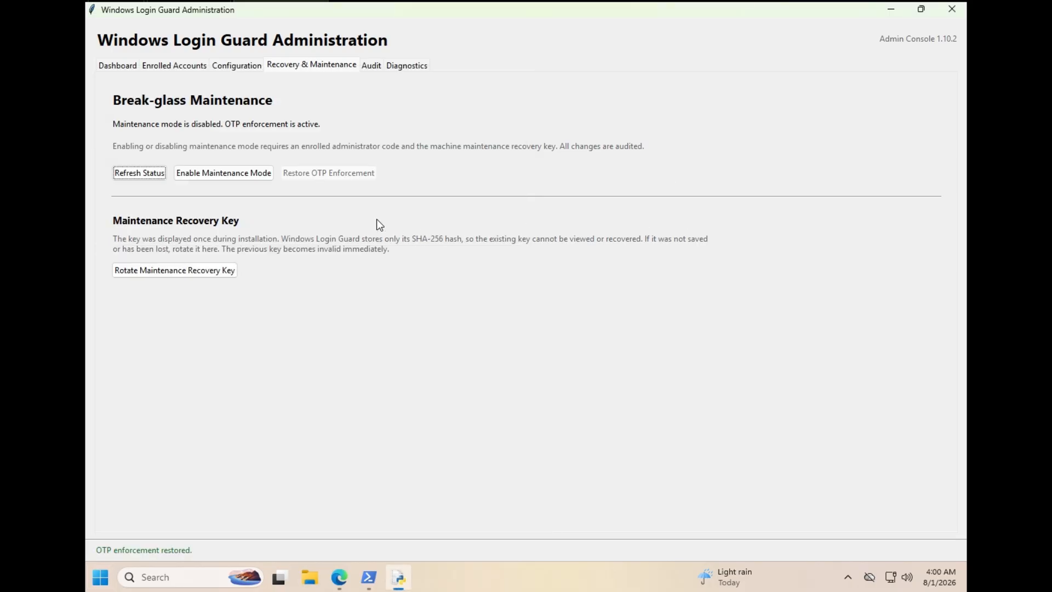
pyautogui.click(372, 65)
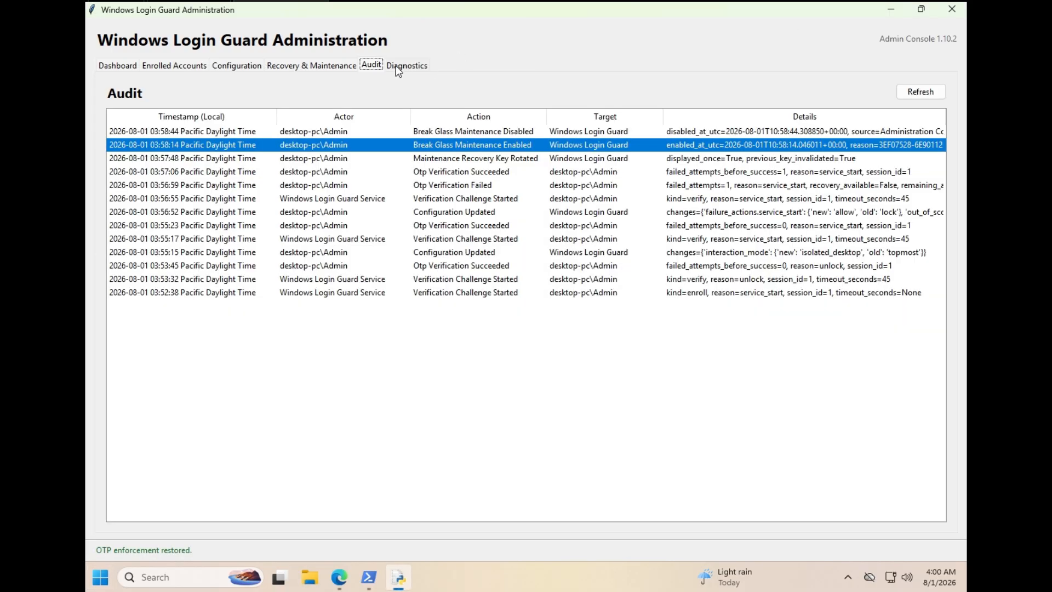
pyautogui.click(398, 68)
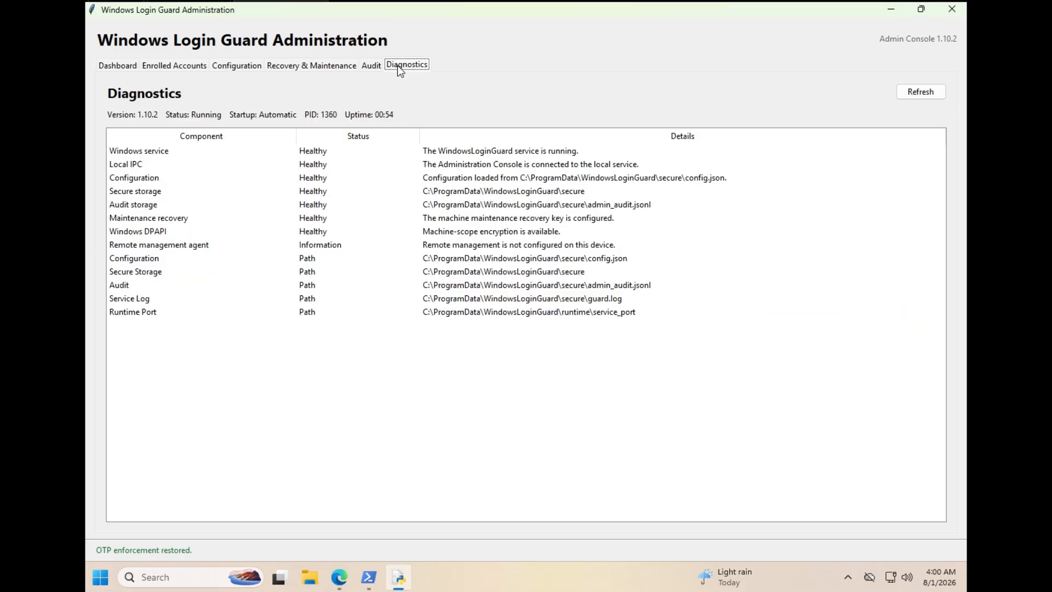
pyautogui.click(112, 67)
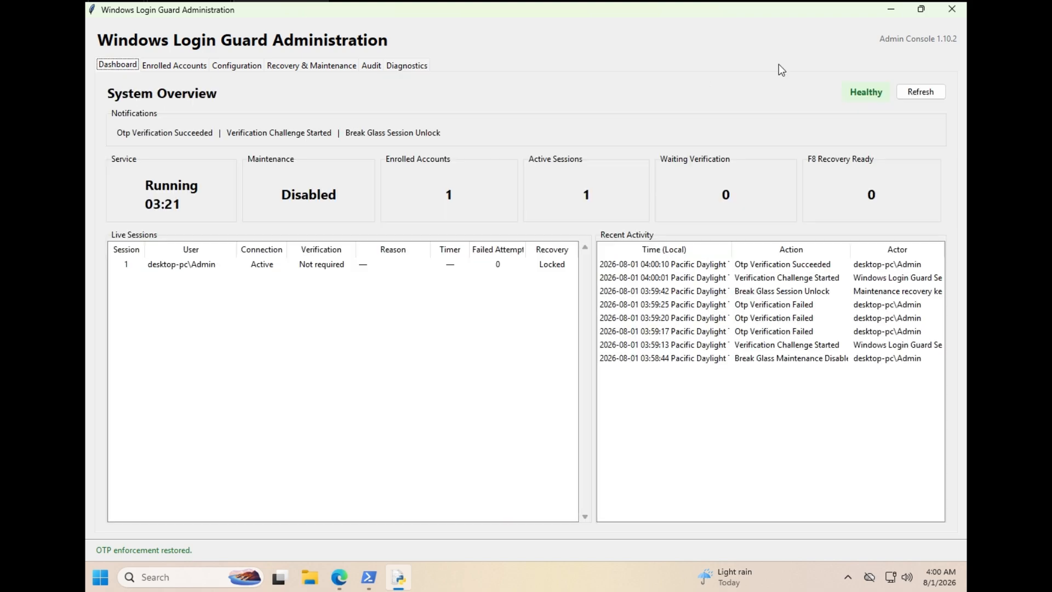
# Close the administration console and PowerShell, then sign Admin out of Windows
pyautogui.click(952, 9)
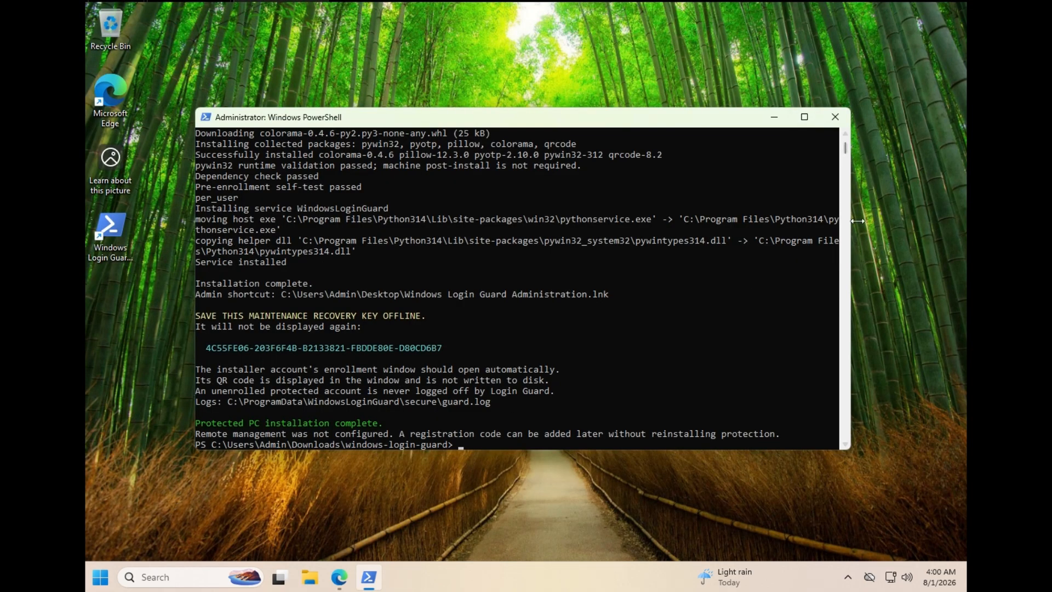
pyautogui.click(833, 124)
pyautogui.click(99, 577)
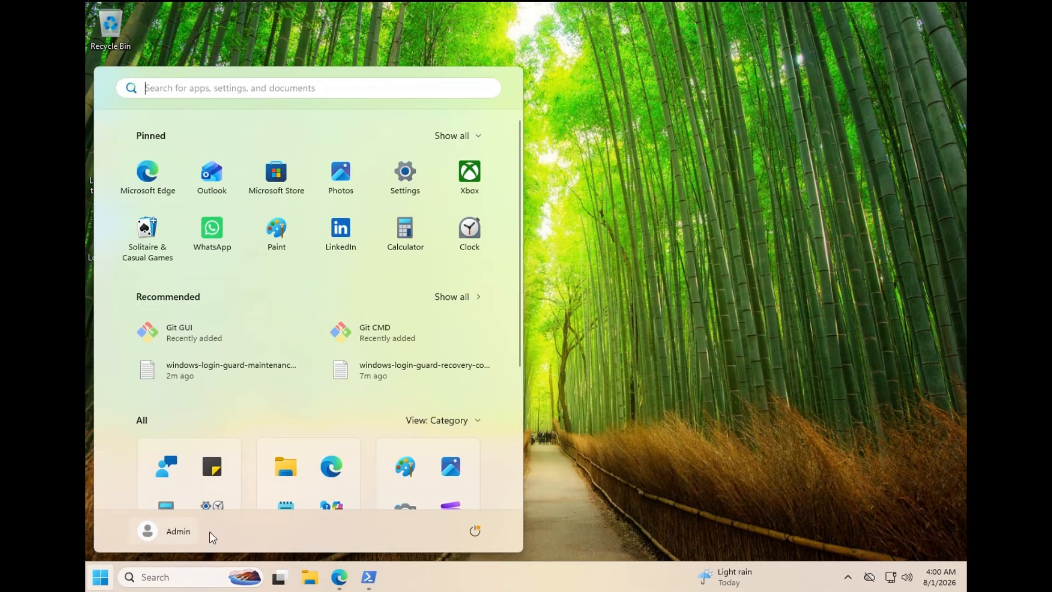
pyautogui.click(197, 531)
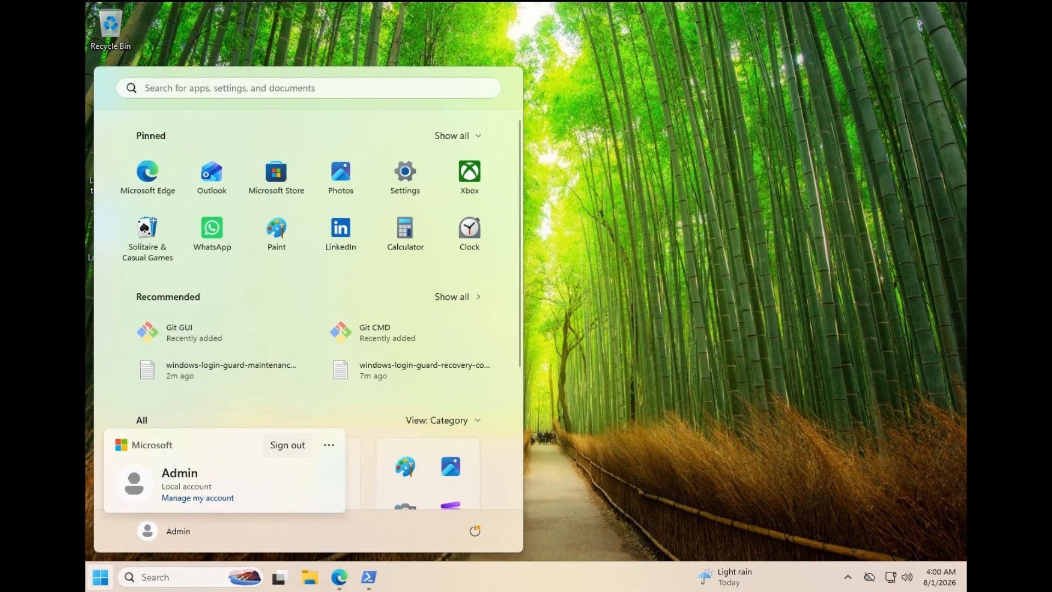
pyautogui.click(306, 445)
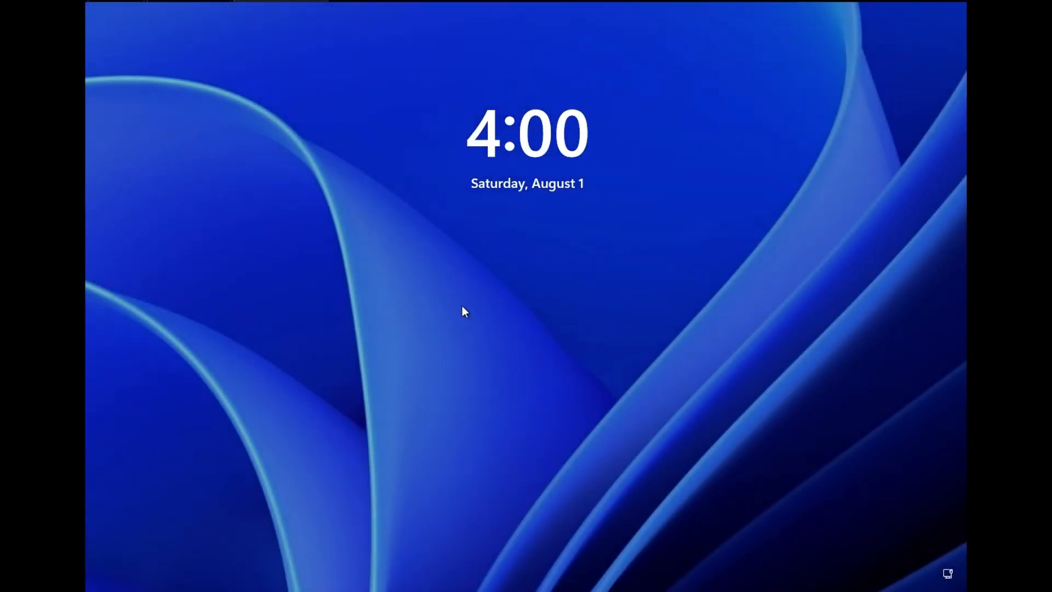
# Sign in as the standard User to reach the administrator approval screen, and enter a trial OTP
pyautogui.click(498, 350)
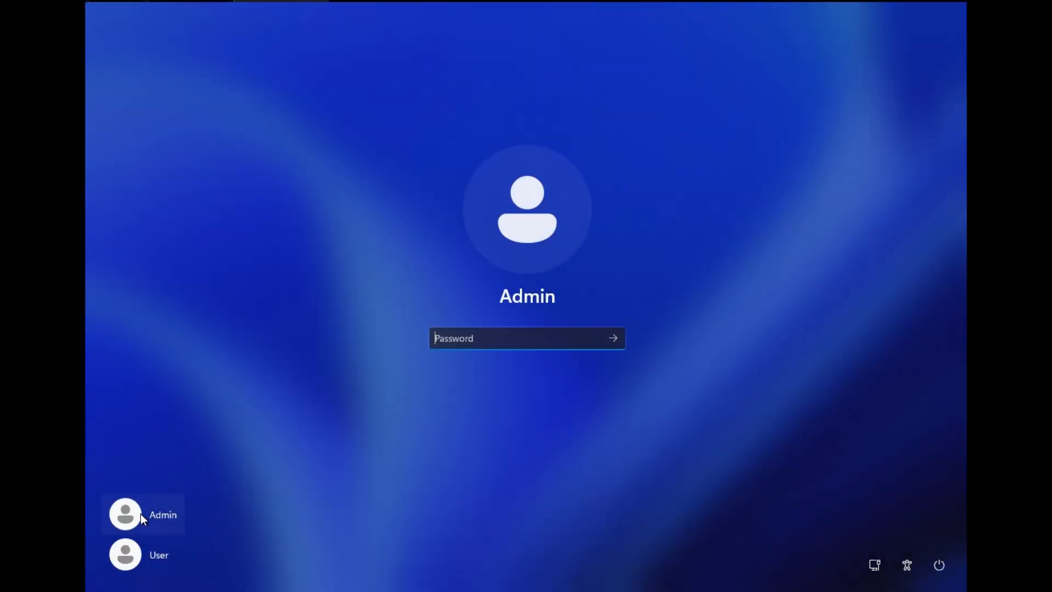
pyautogui.click(152, 556)
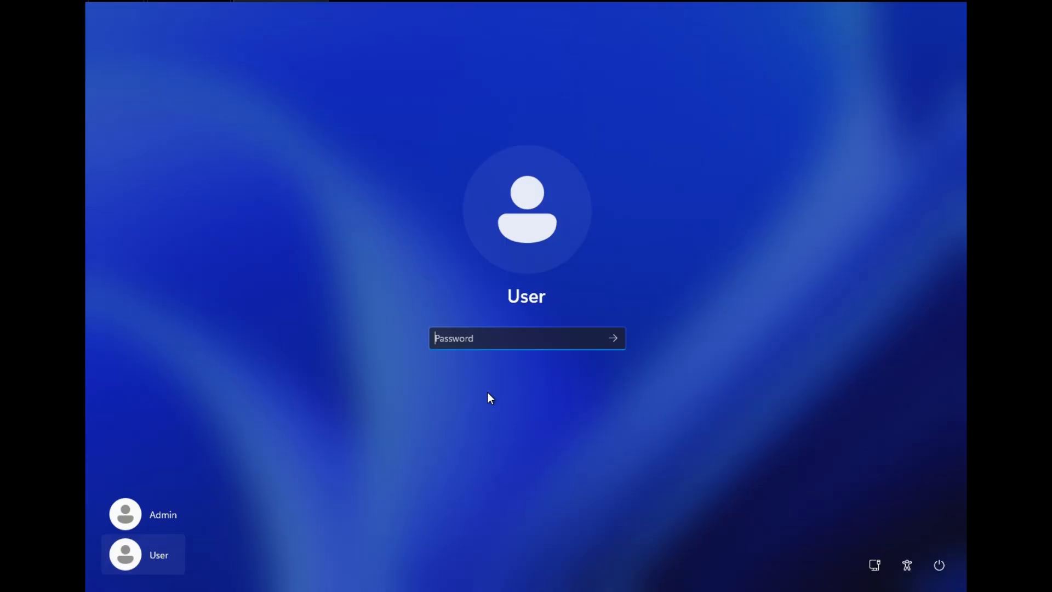
pyautogui.write('••••')
pyautogui.press('Return')
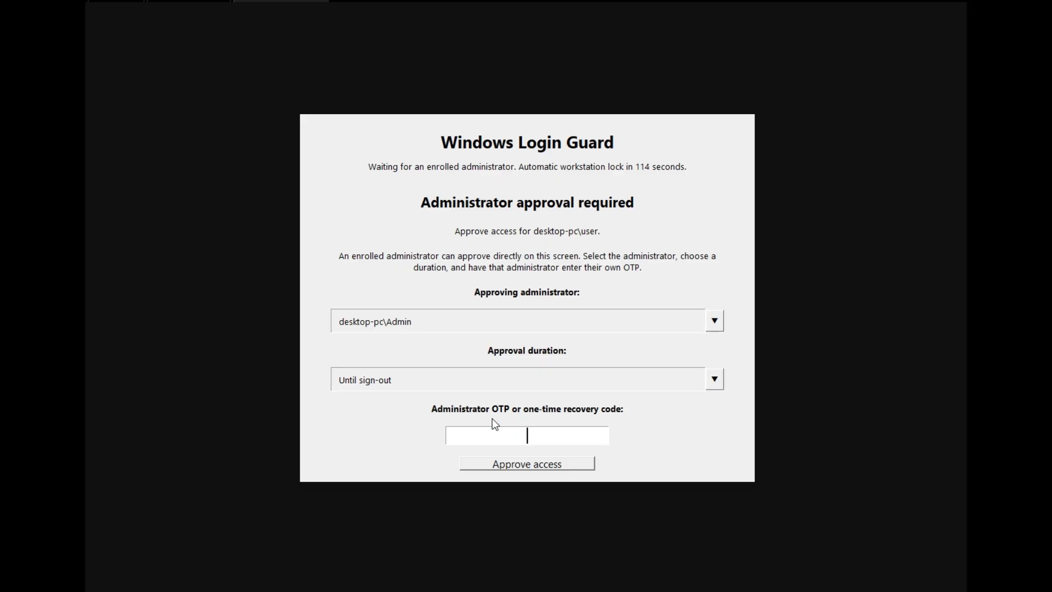
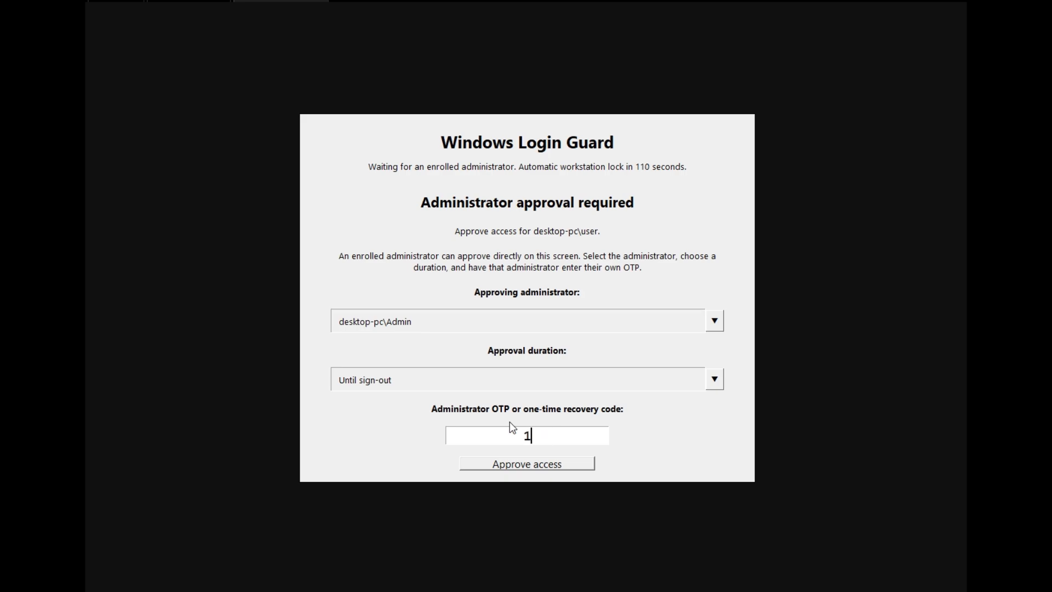
# Enter and submit a trial administrator one-time code on the approval screen
pyautogui.press('Return')
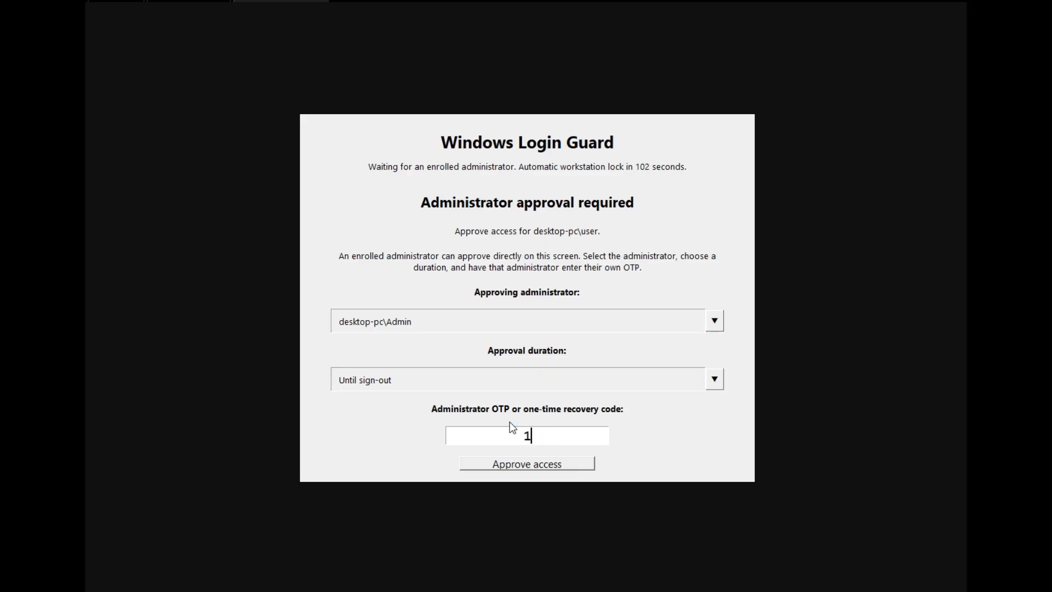
# Submit the administrator one-time code so approval closes and the Windows lock screen returns
pyautogui.press('Return')
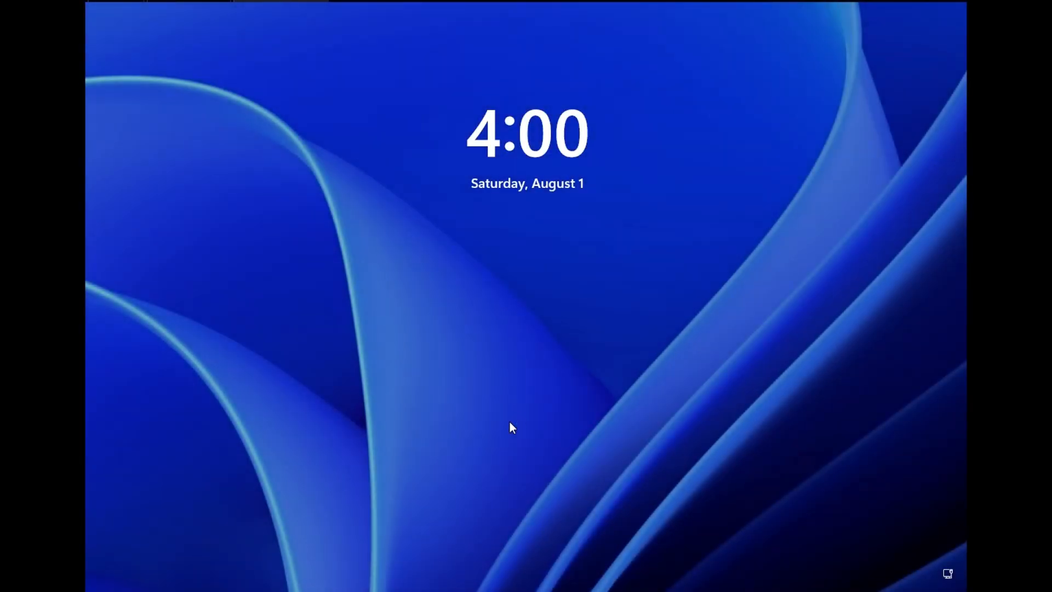
# Sign in as Admin with the account password and the Login Guard verification code
pyautogui.click(507, 399)
pyautogui.click(150, 552)
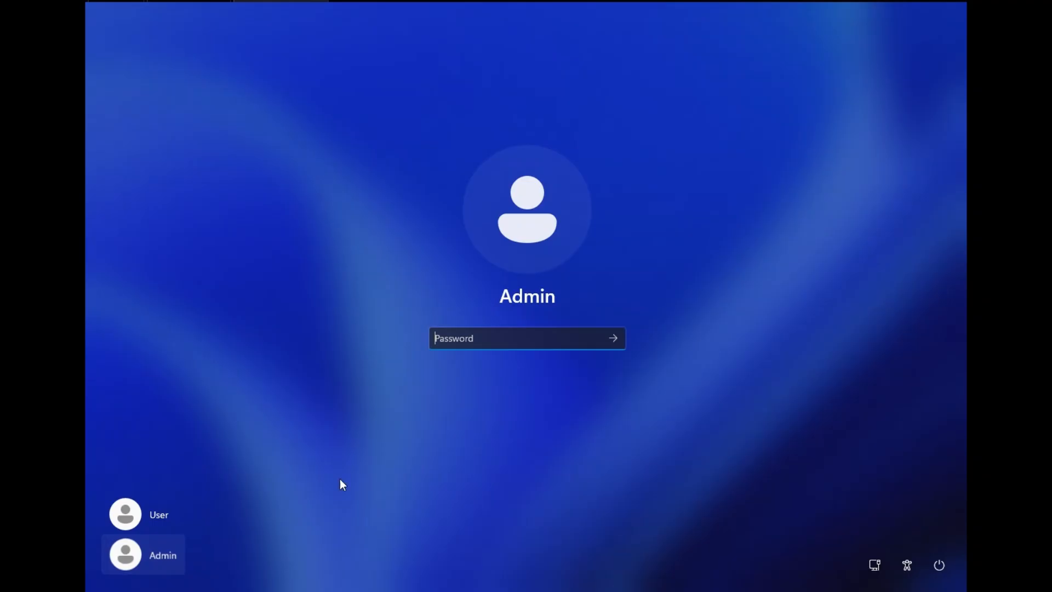
pyautogui.write('•••••')
pyautogui.press('Return')
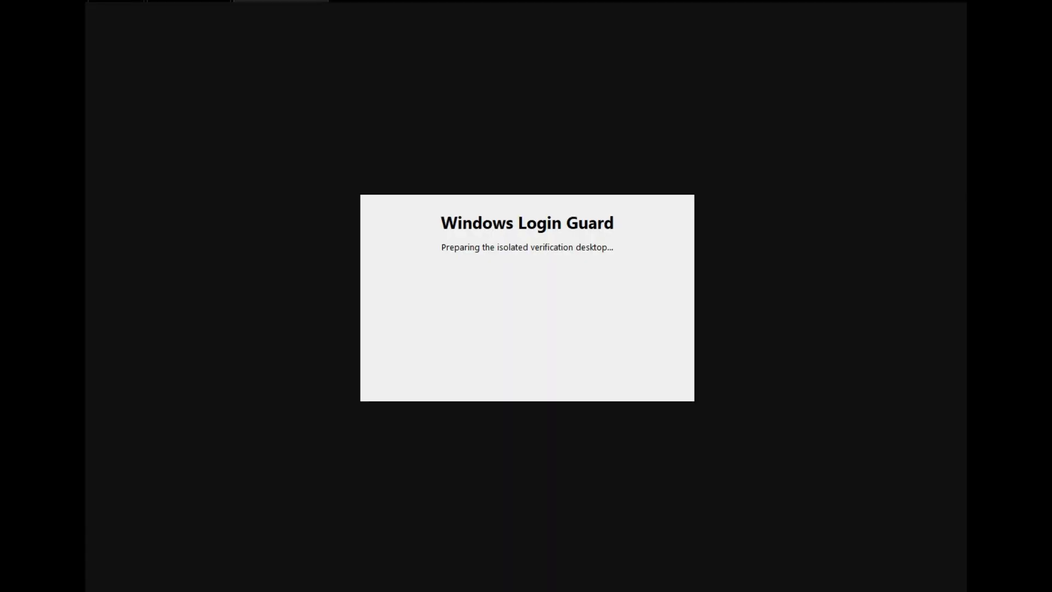
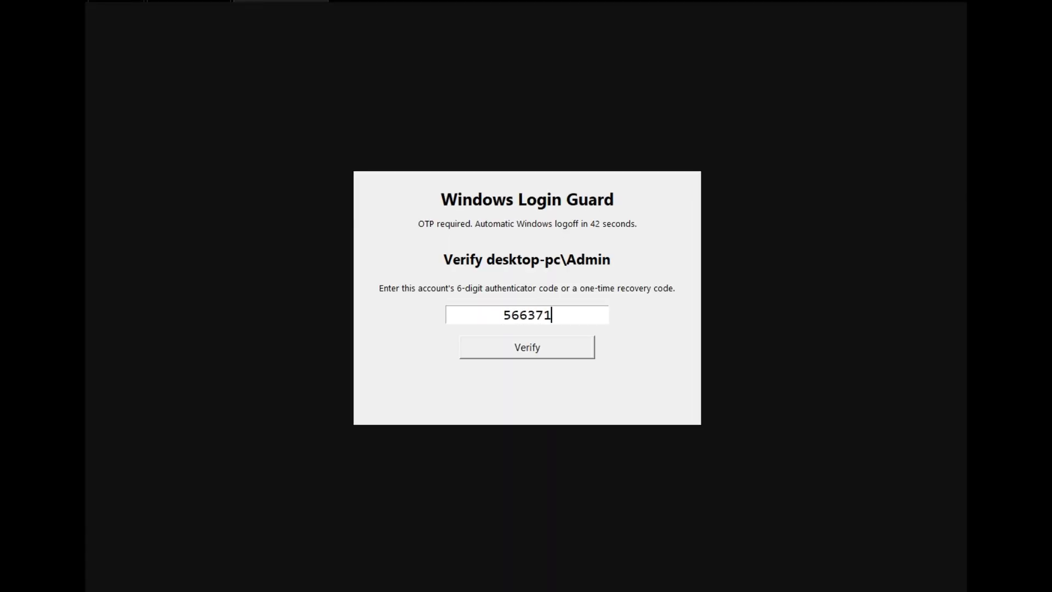
pyautogui.press('Return')
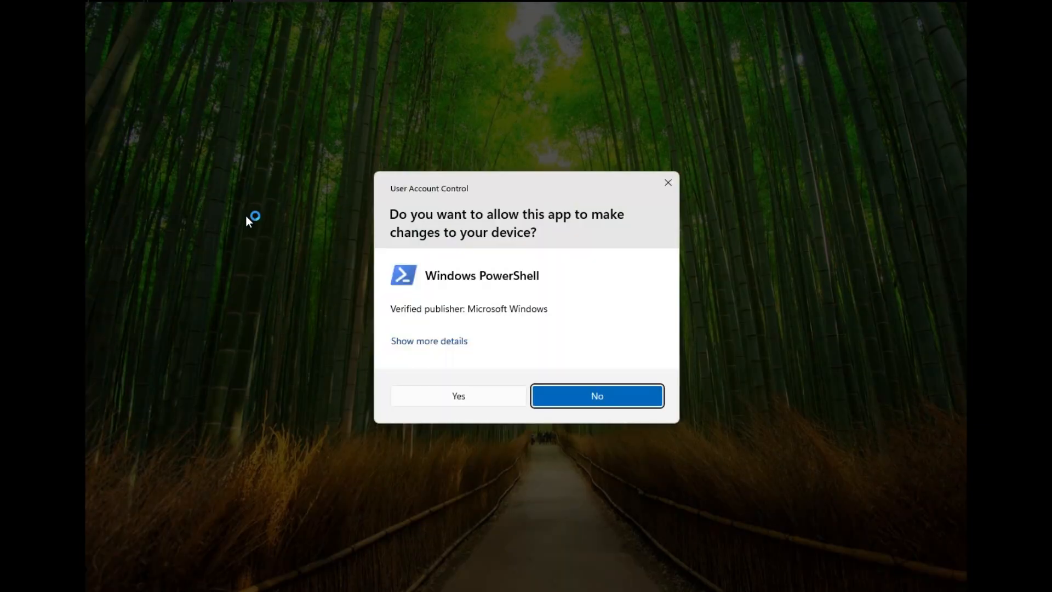
# Allow the console's UAC prompt, dismiss the update toast, and review the Audit log's Gate Credential Failed entries
pyautogui.click(494, 400)
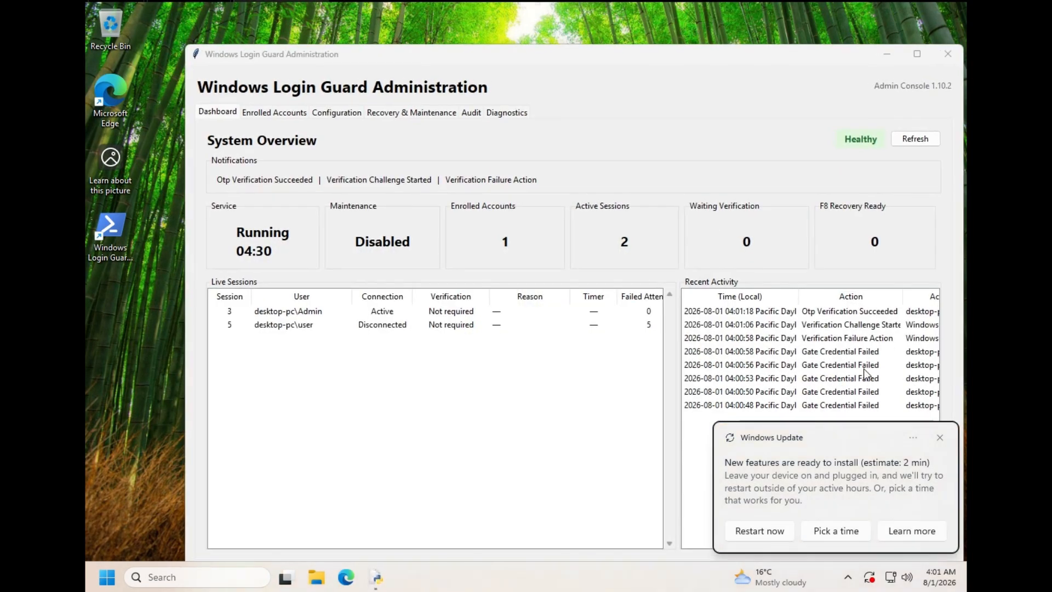
pyautogui.click(940, 438)
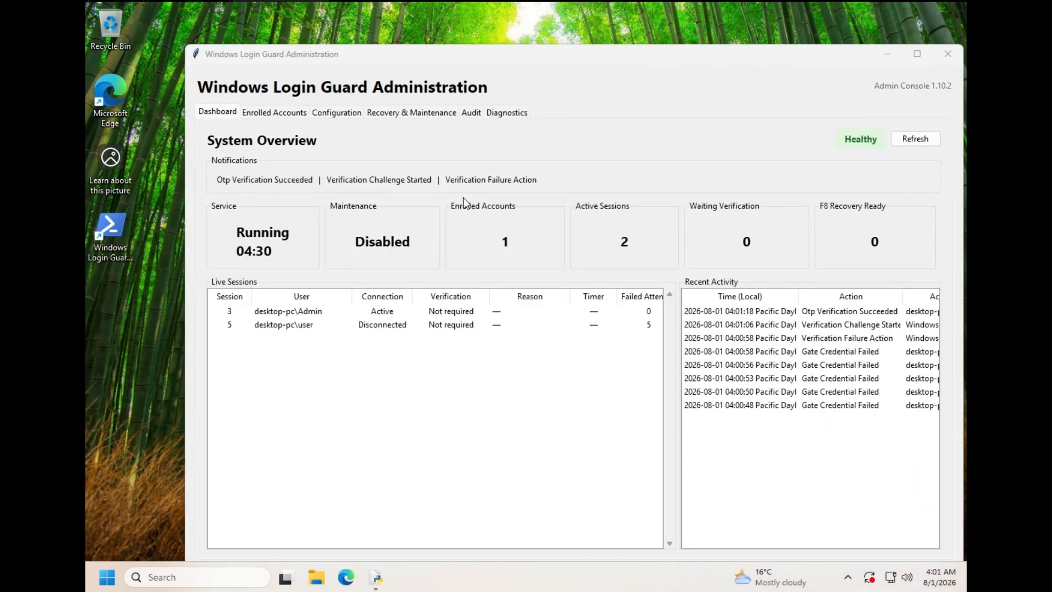
pyautogui.click(471, 113)
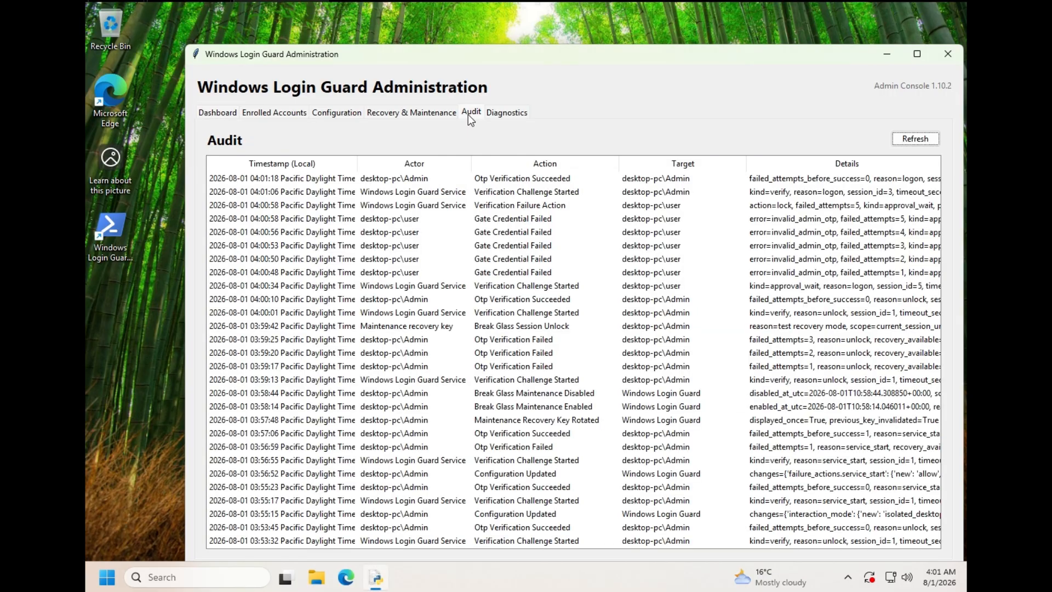
pyautogui.click(669, 182)
pyautogui.click(667, 215)
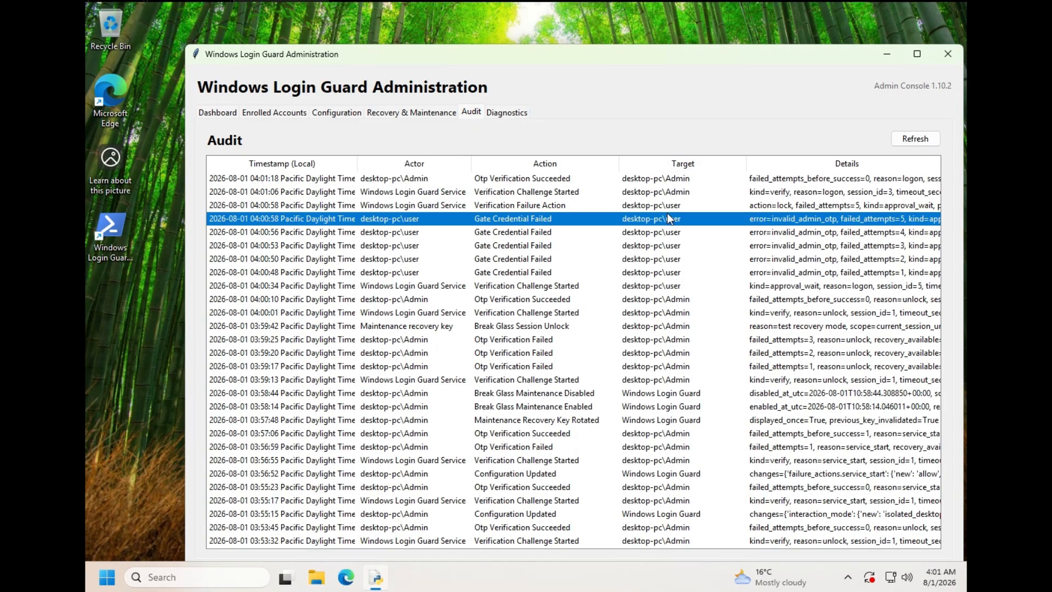
pyautogui.click(597, 204)
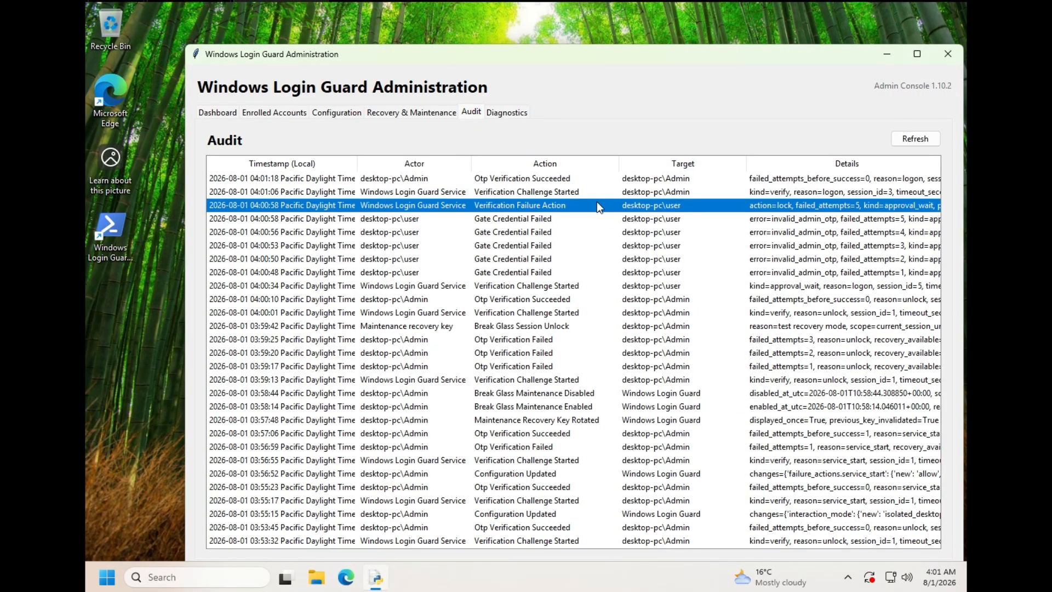
pyautogui.click(558, 219)
pyautogui.click(559, 232)
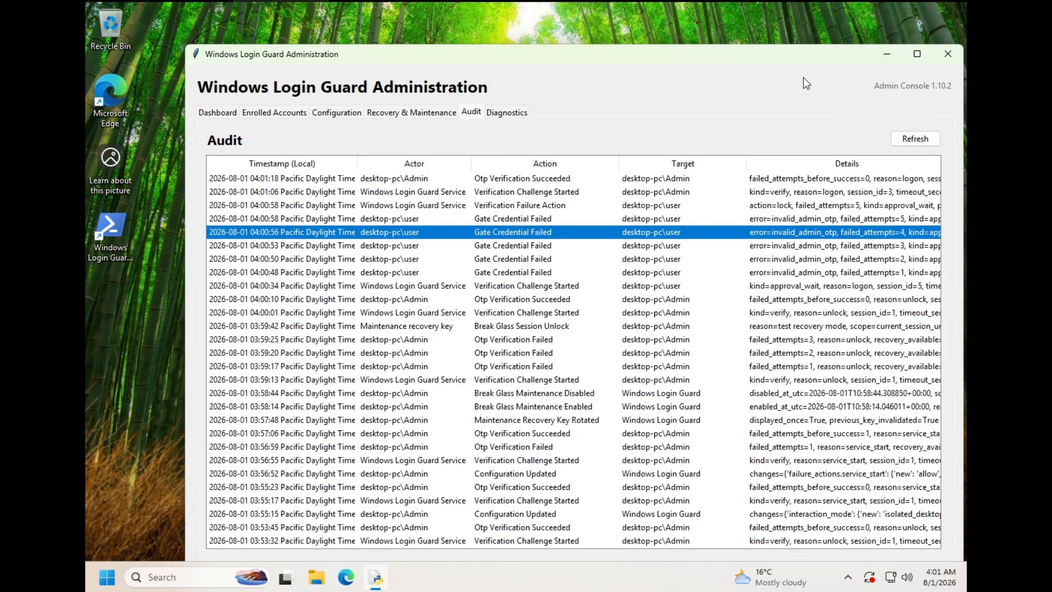
# Maximize the console, widen Details and narrow Action columns, review entries, then minimize it
pyautogui.click(916, 53)
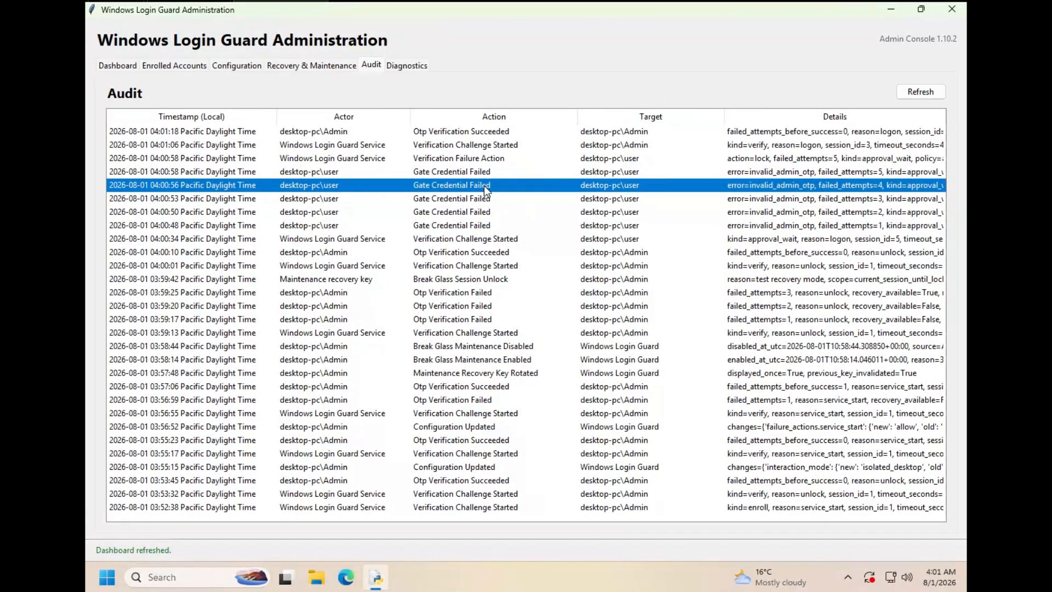
pyautogui.moveTo(724, 118); pyautogui.dragTo(671, 128)
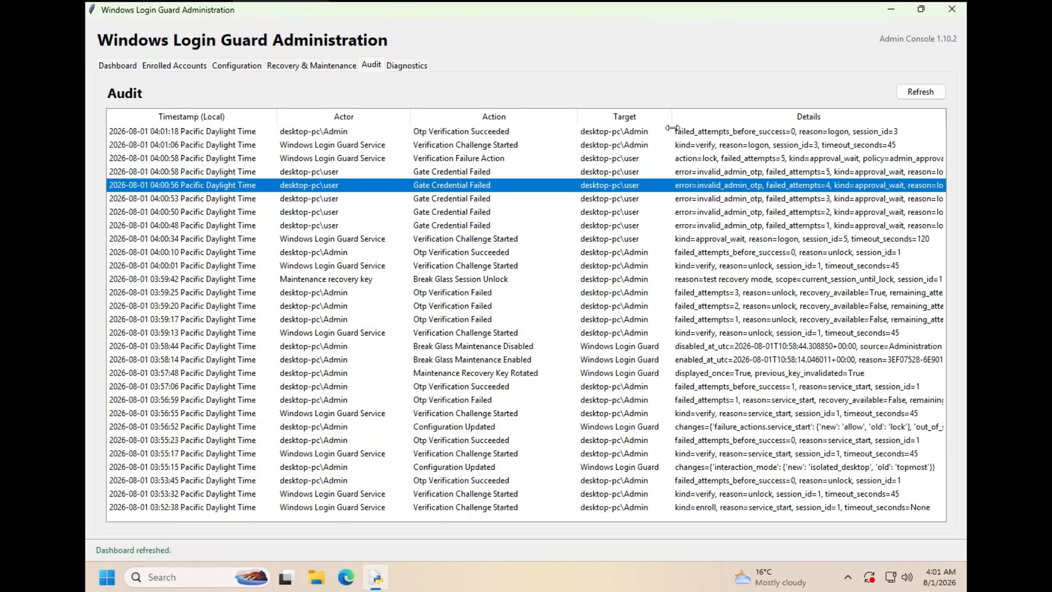
pyautogui.moveTo(577, 120); pyautogui.dragTo(555, 120)
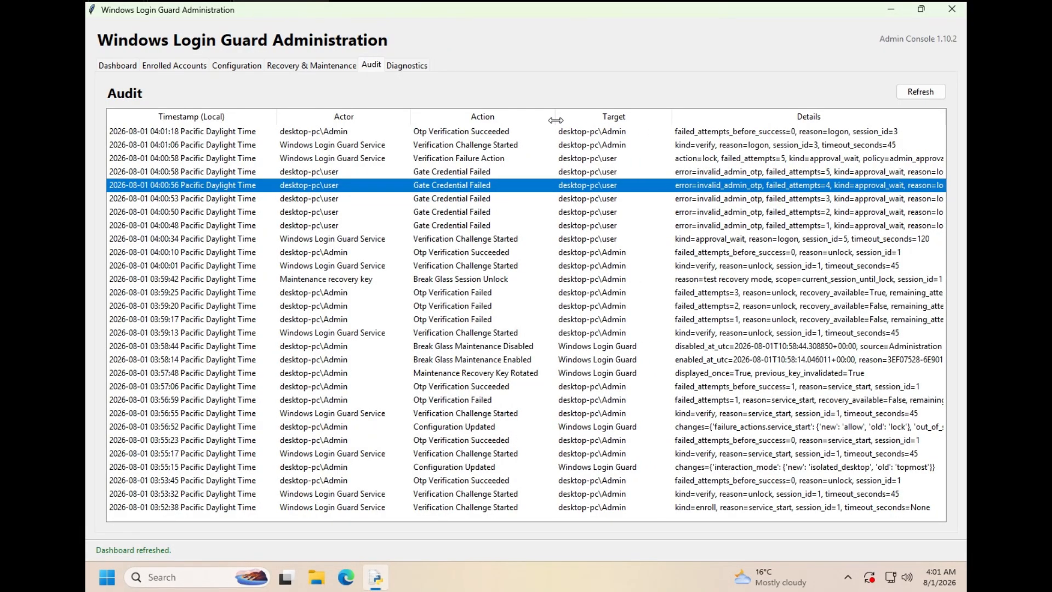
pyautogui.moveTo(671, 117); pyautogui.dragTo(657, 117)
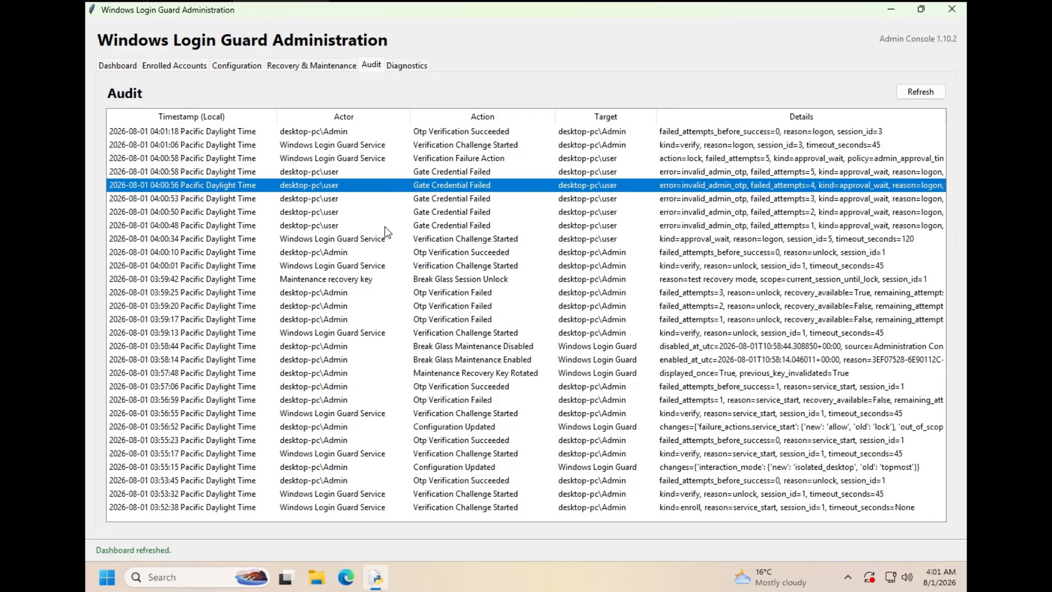
pyautogui.click(453, 199)
pyautogui.click(485, 172)
pyautogui.click(515, 160)
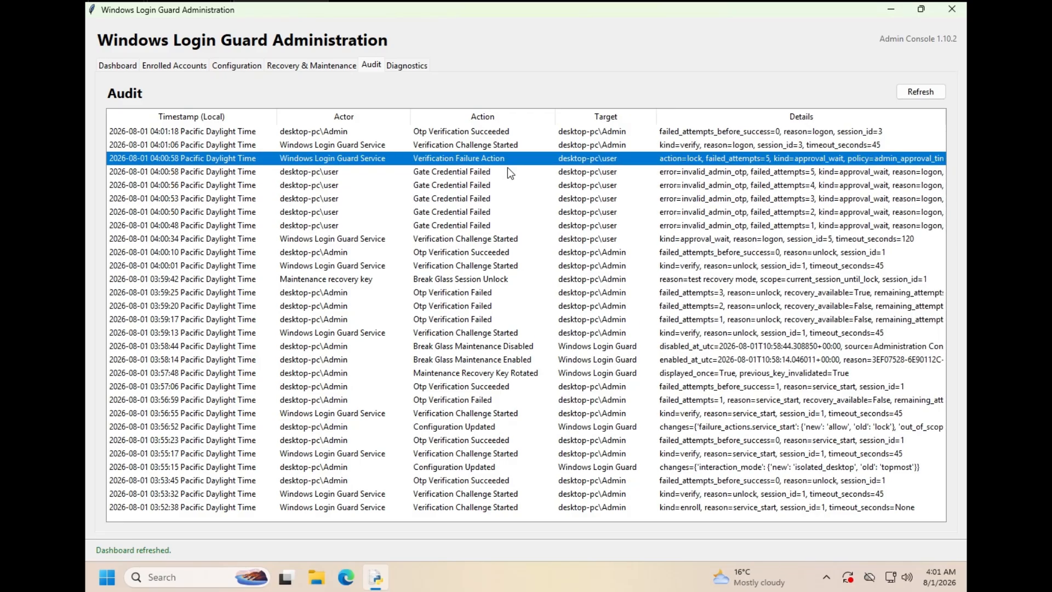
pyautogui.click(896, 11)
# Switch from Admin to the User account through Start and sign in with User's password
pyautogui.click(107, 577)
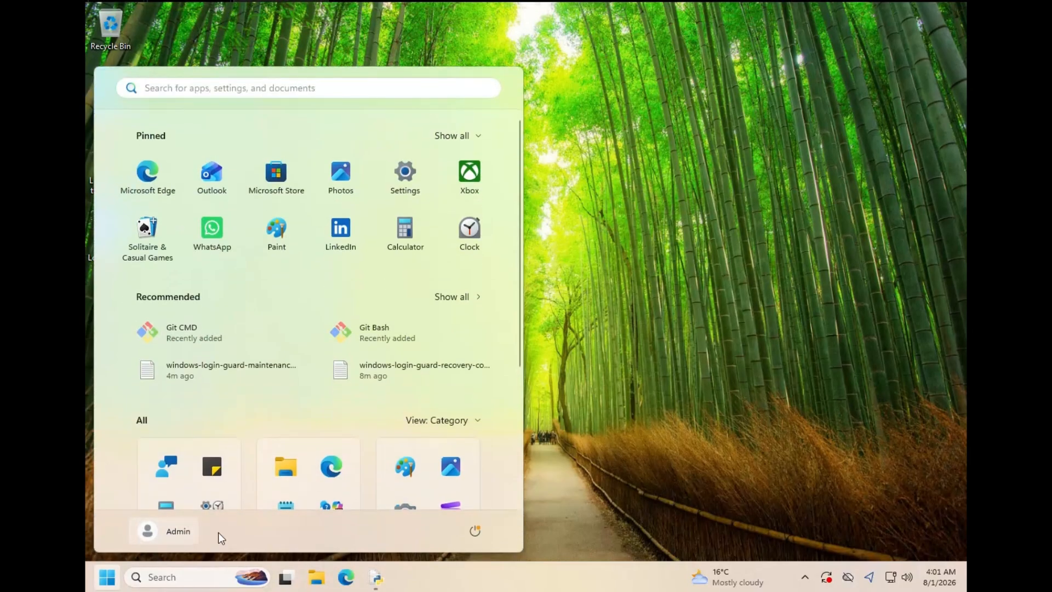
pyautogui.click(186, 530)
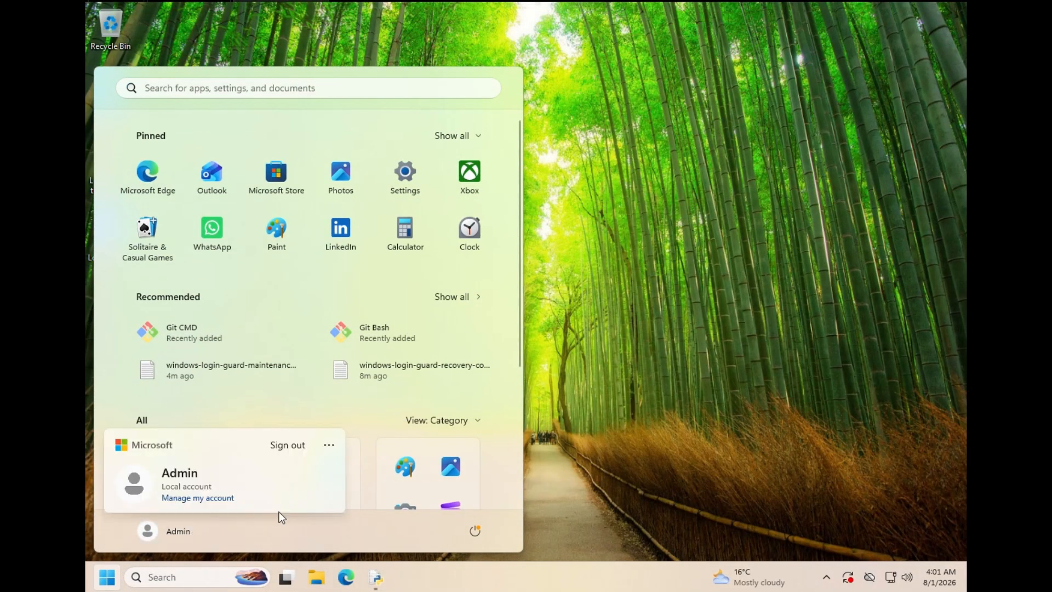
pyautogui.click(328, 445)
pyautogui.click(363, 502)
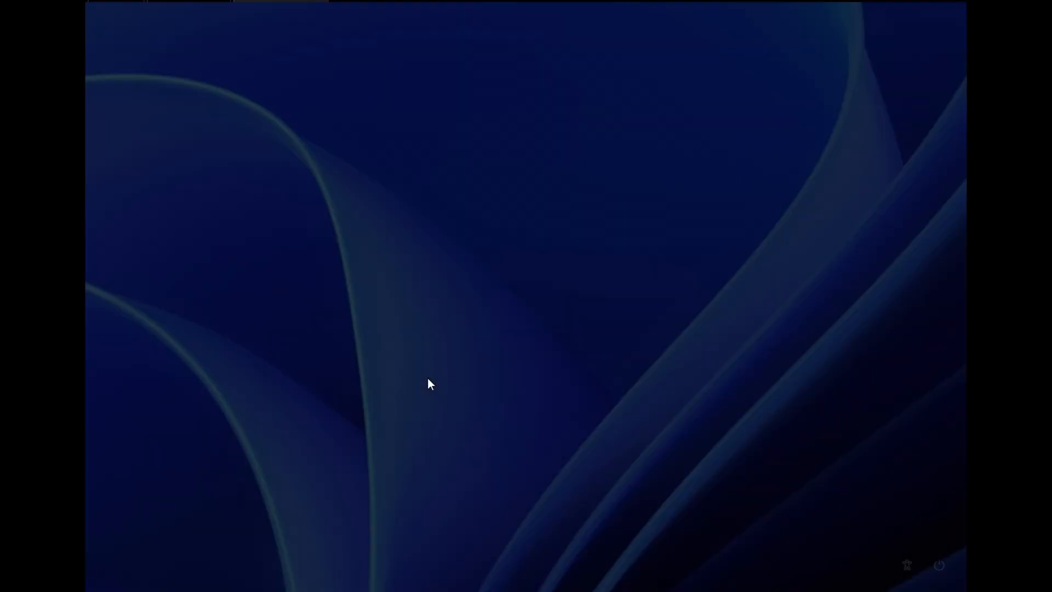
pyautogui.write('****')
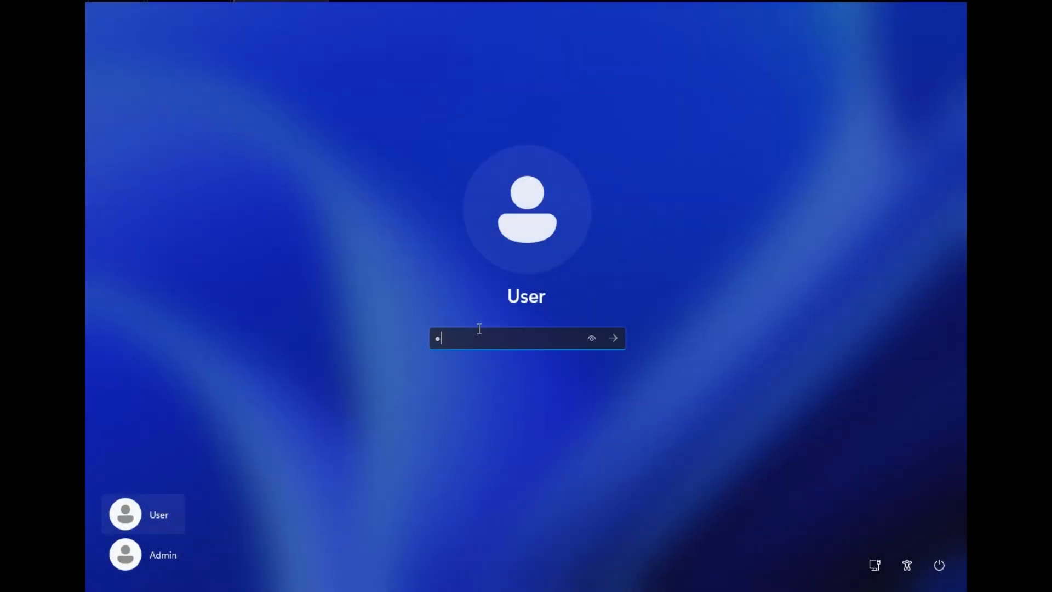
pyautogui.press('Return')
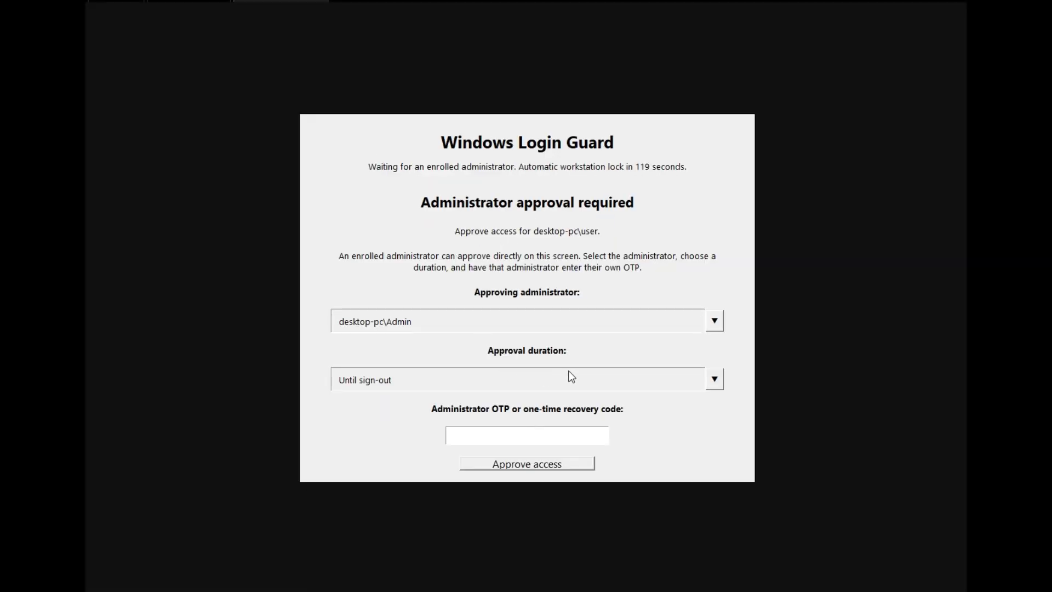
# Approve the user's sign-in for 'This challenge only' with the administrator's one-time code
pyautogui.click(713, 377)
pyautogui.scroll(-1, 520, 437)
pyautogui.scroll(1, 513, 437)
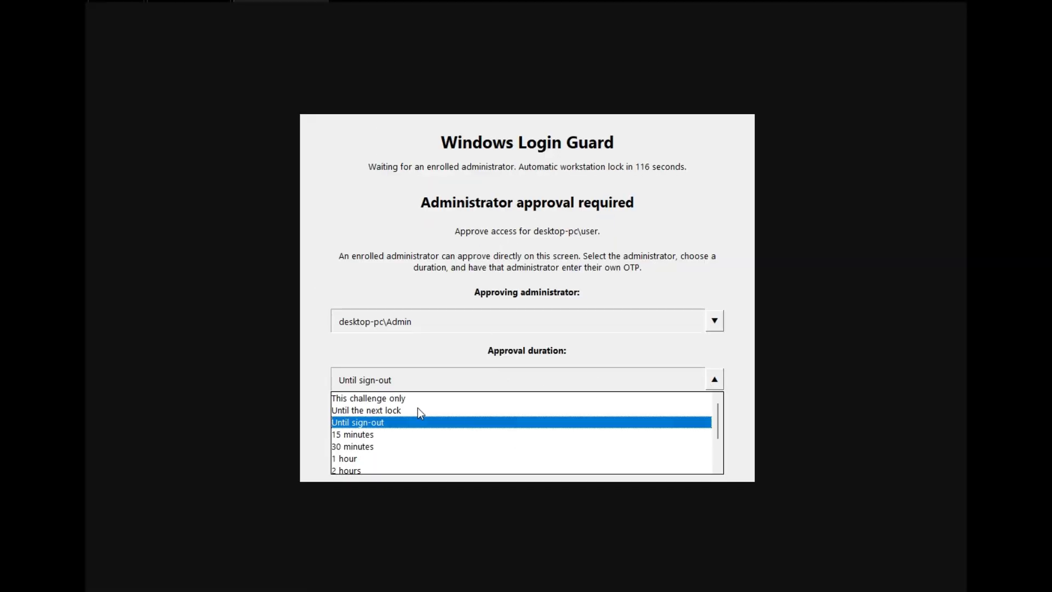
pyautogui.click(414, 397)
pyautogui.click(501, 442)
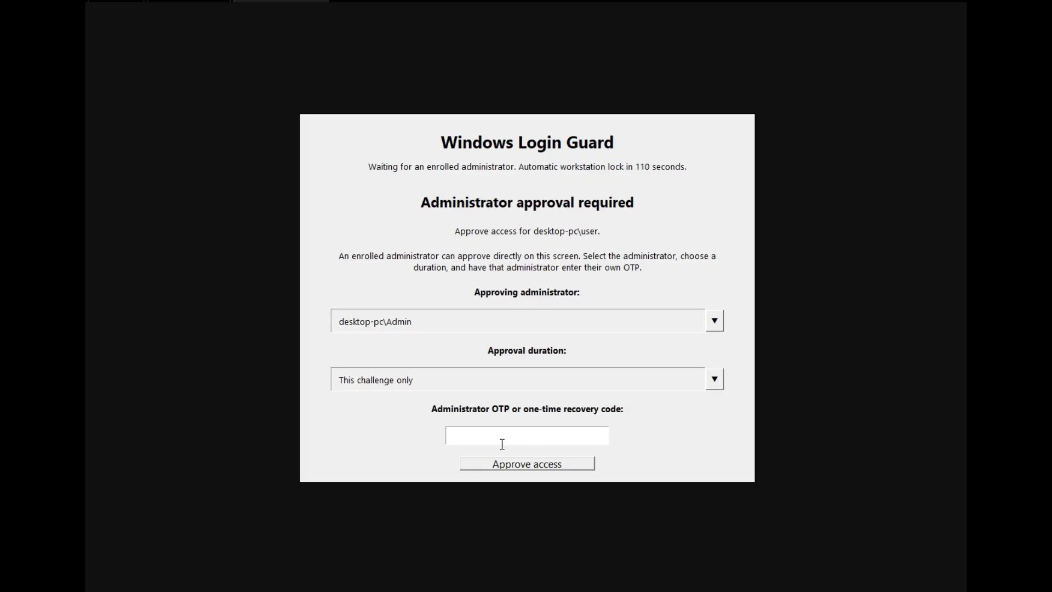
pyautogui.press('Return')
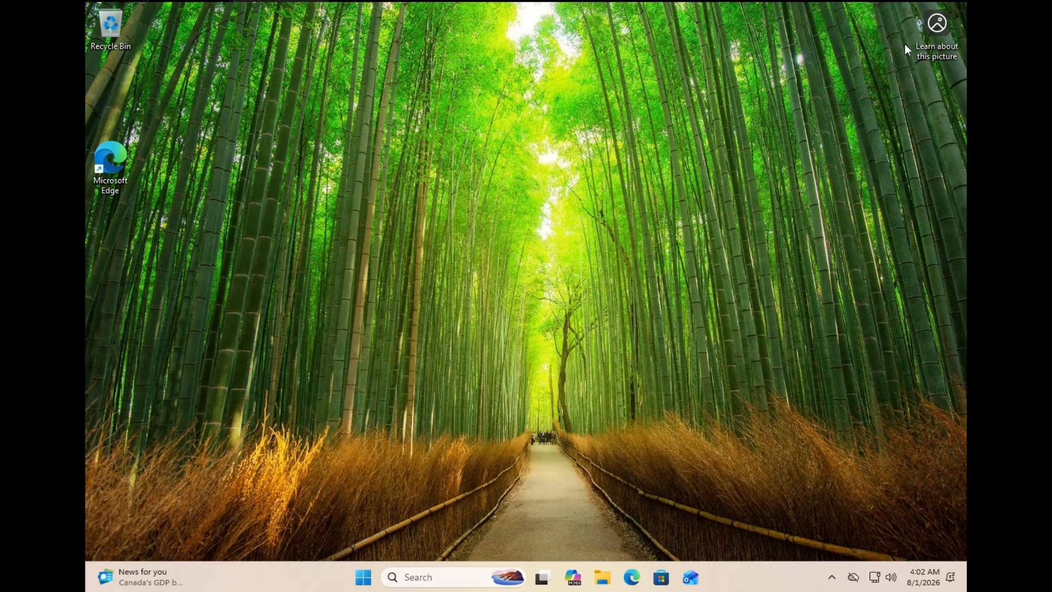
# Move the Learn about this picture icon below Microsoft Edge, then switch user to Admin
pyautogui.moveTo(922, 33); pyautogui.dragTo(109, 236)
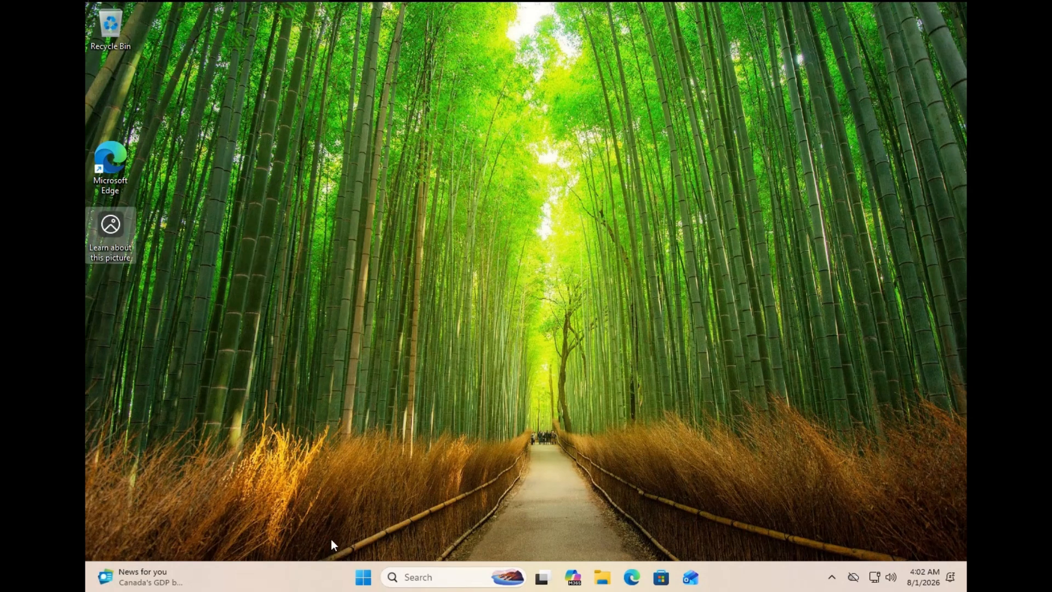
pyautogui.click(364, 576)
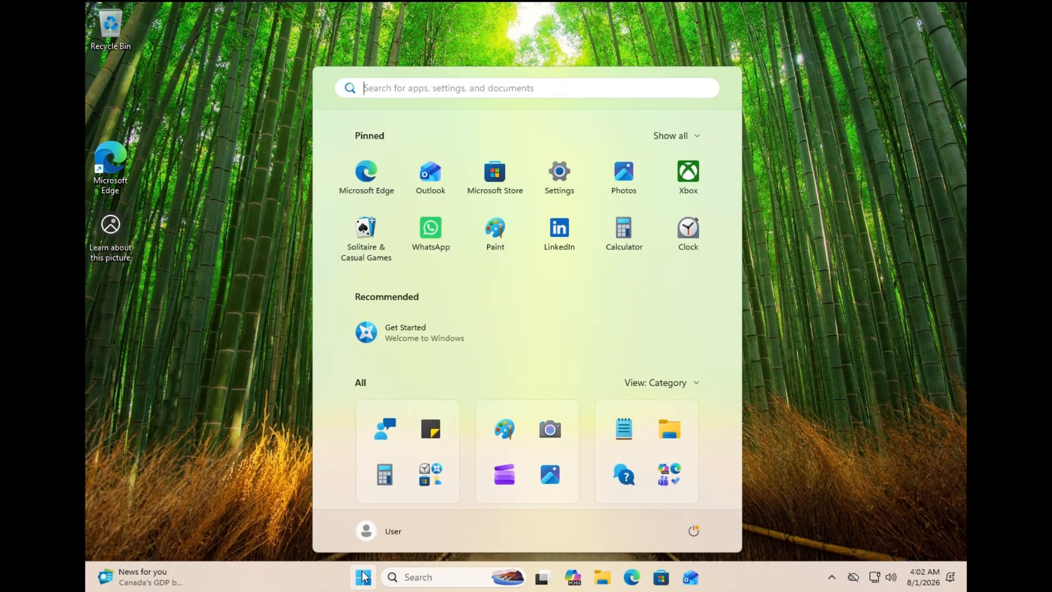
pyautogui.click(380, 533)
pyautogui.click(541, 445)
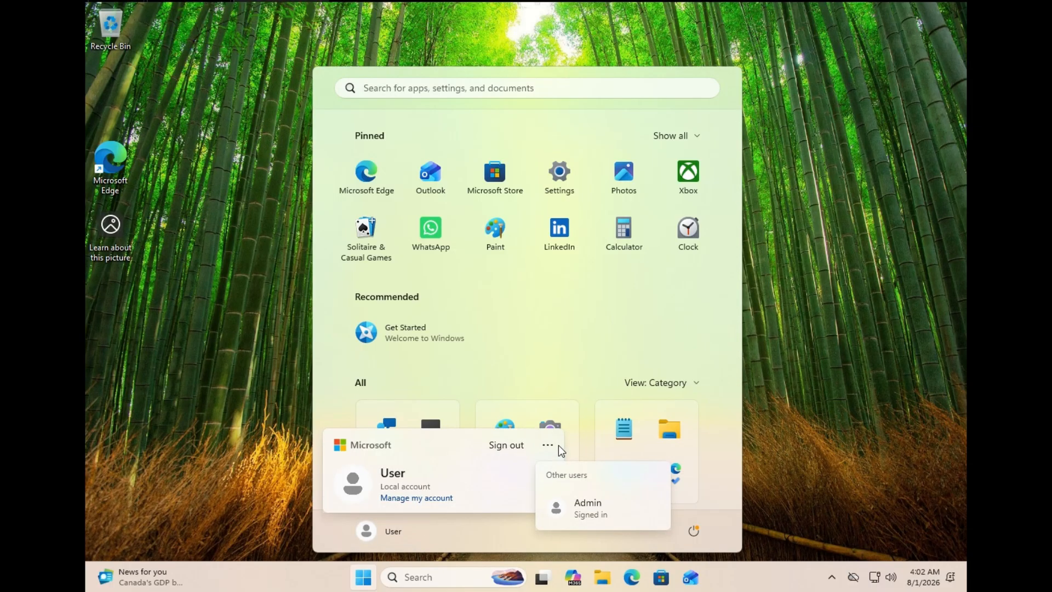
pyautogui.click(603, 510)
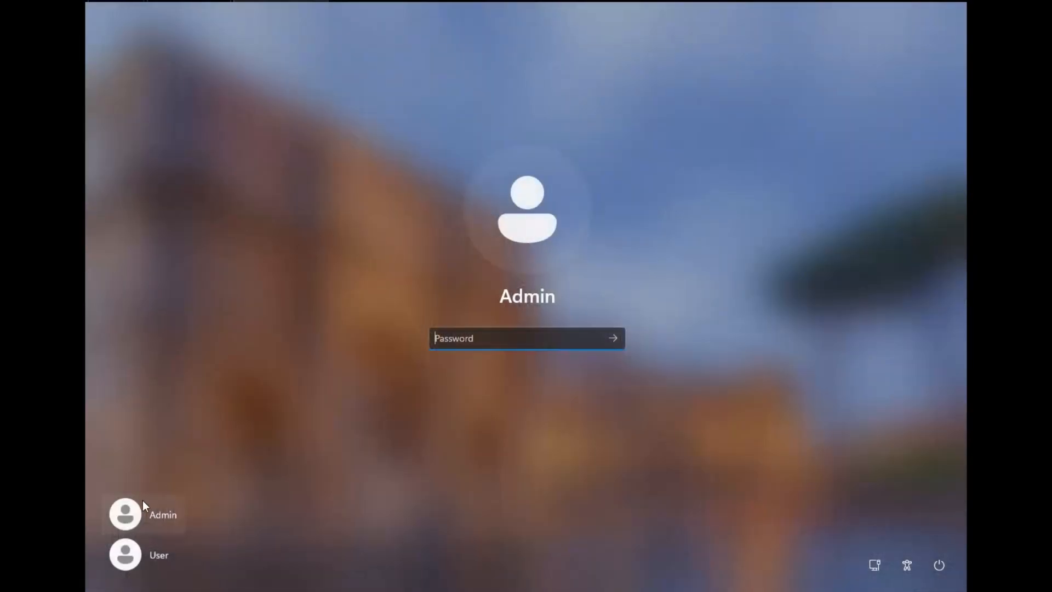
# Sign in as User and approve access 'Until sign-out' with an administrator one-time code
pyautogui.click(155, 556)
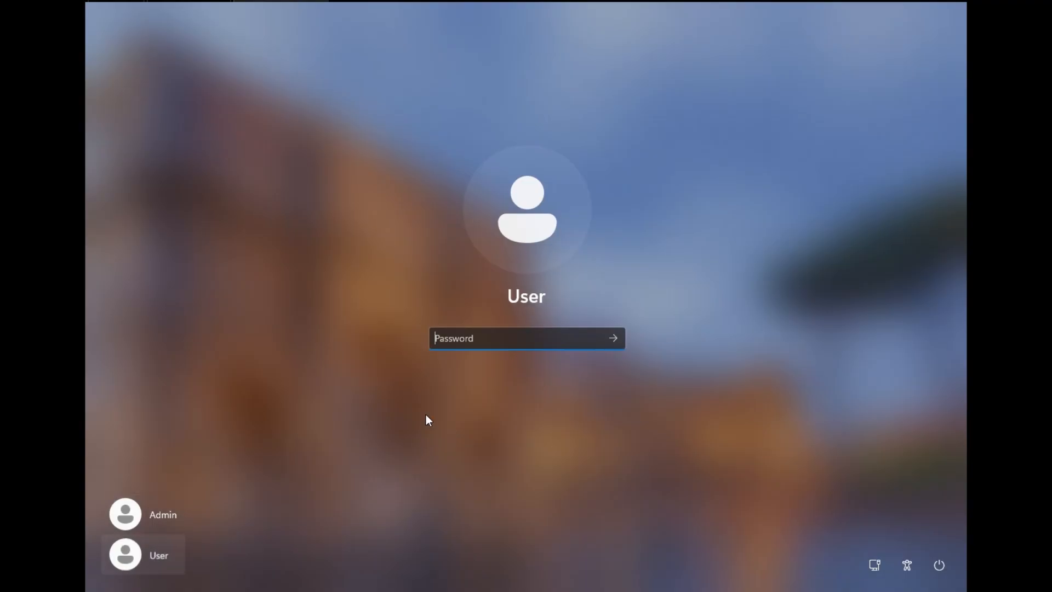
pyautogui.write('a')
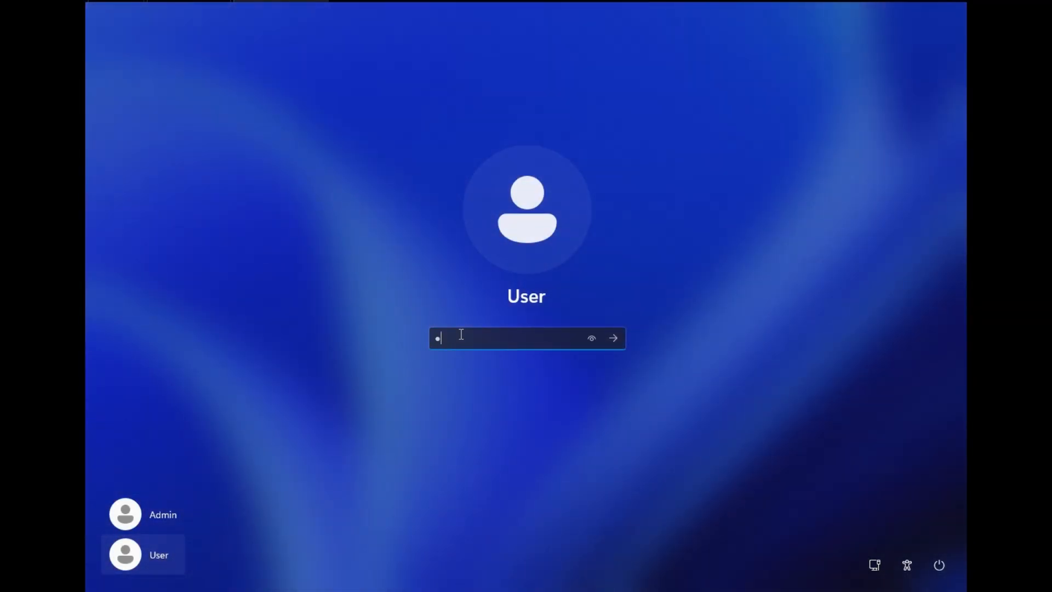
pyautogui.write('bcd')
pyautogui.press('Return')
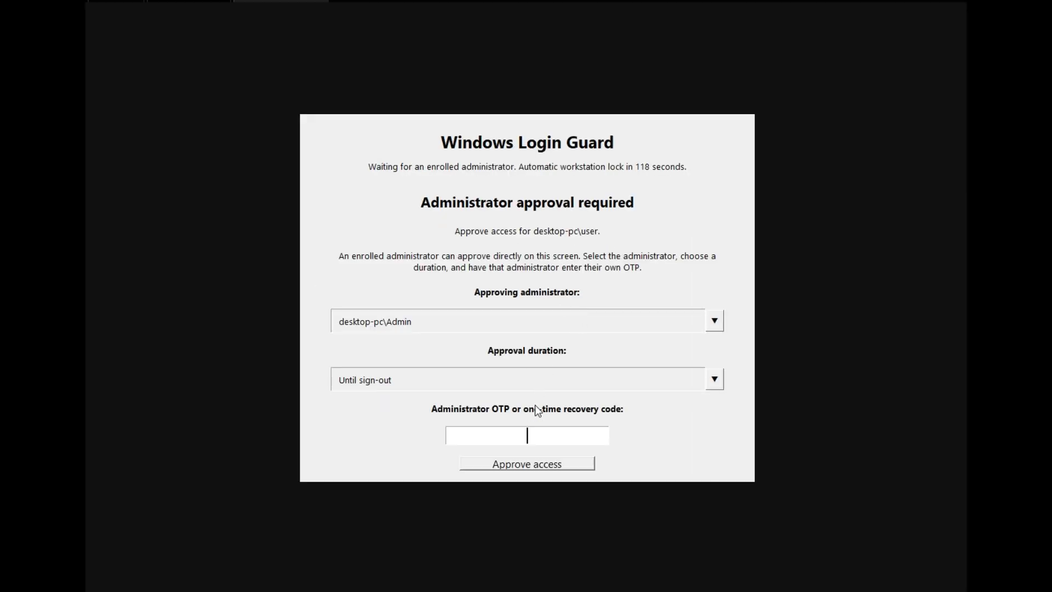
pyautogui.click(714, 380)
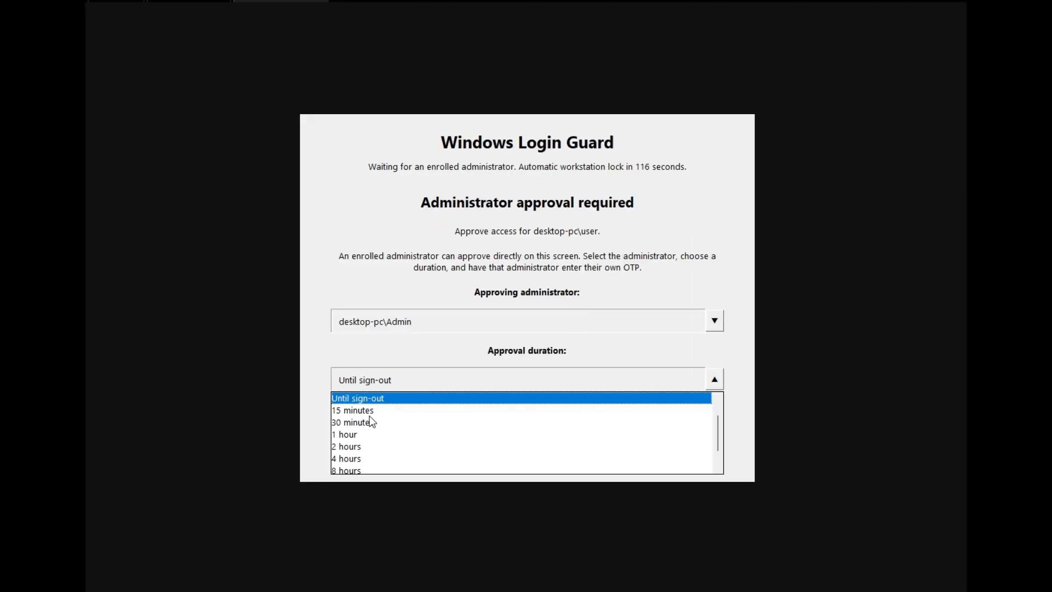
pyautogui.click(391, 397)
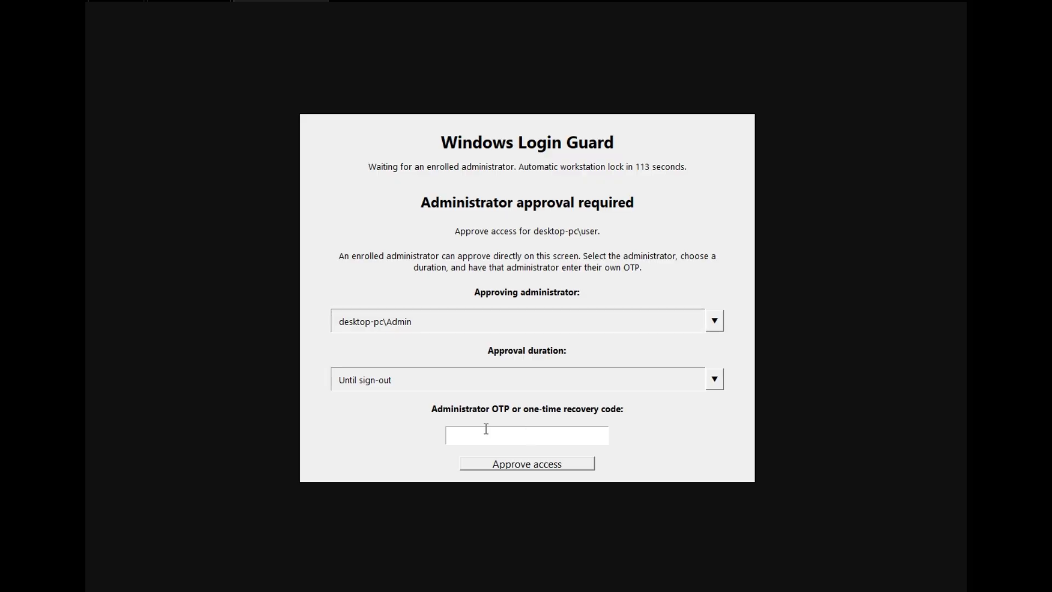
pyautogui.press('Return')
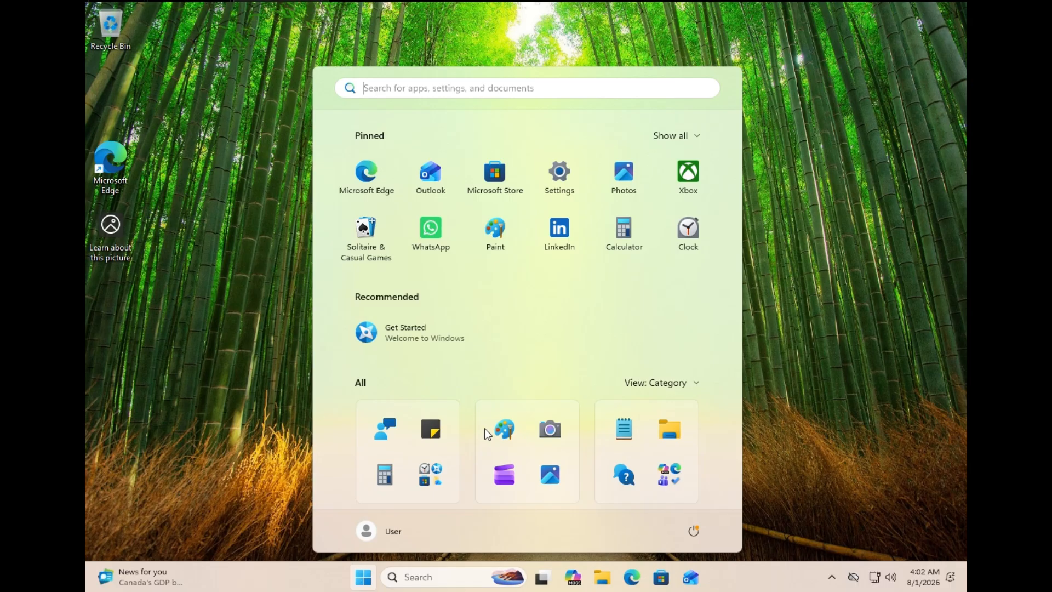
# Switch user to Admin and back to User, signing in without a new approval prompt
pyautogui.click(882, 244)
pyautogui.click(363, 576)
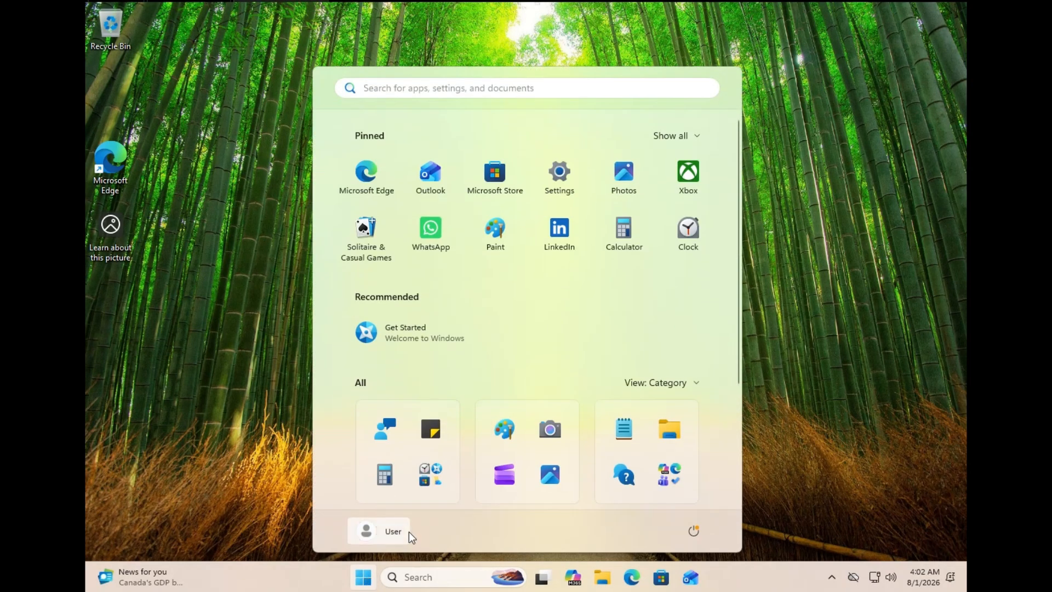
pyautogui.click(408, 532)
pyautogui.click(548, 443)
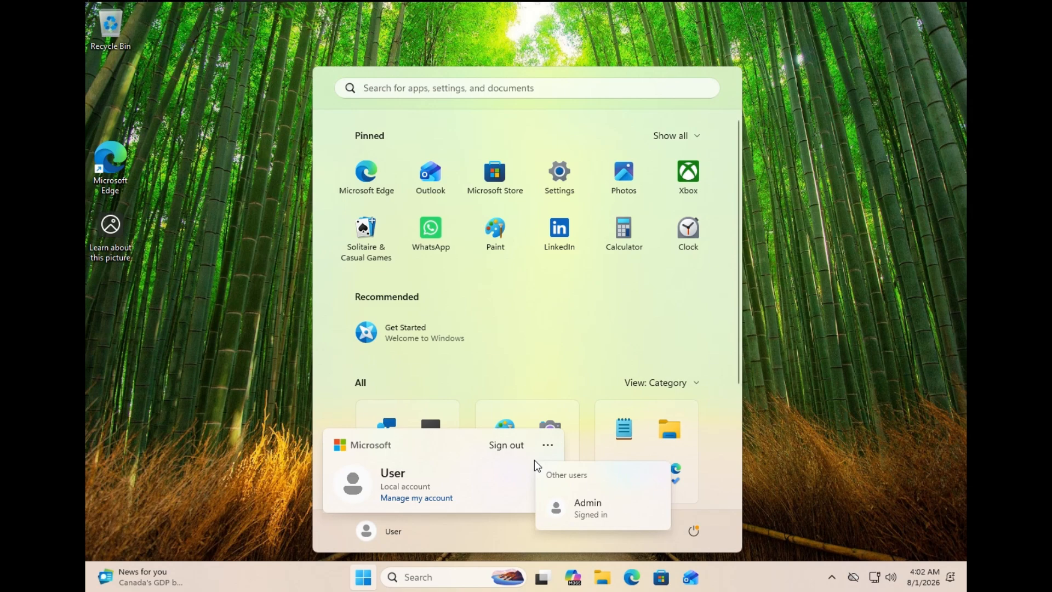
pyautogui.click(581, 507)
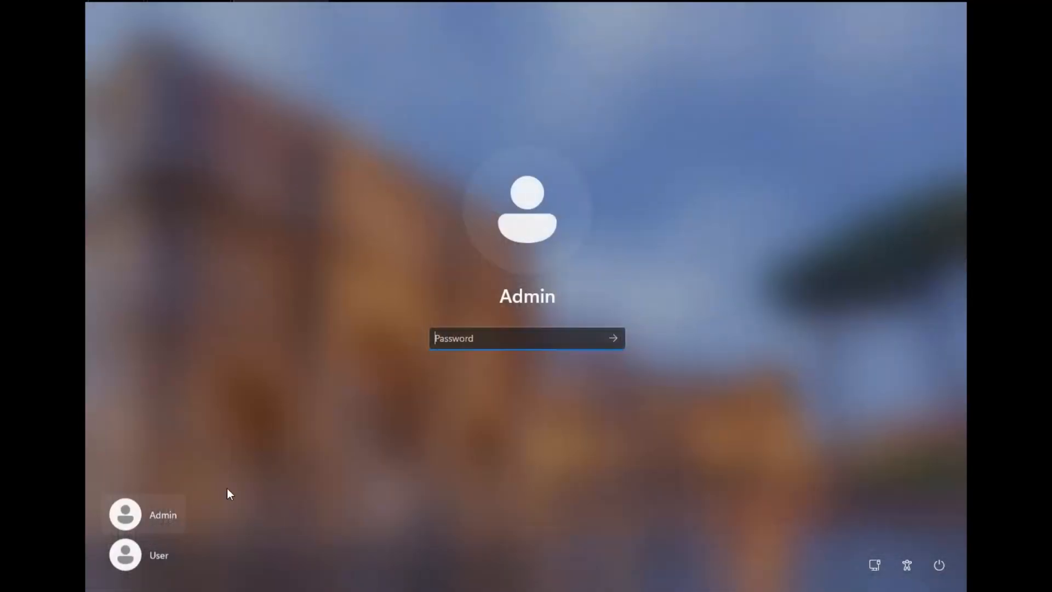
pyautogui.click(131, 554)
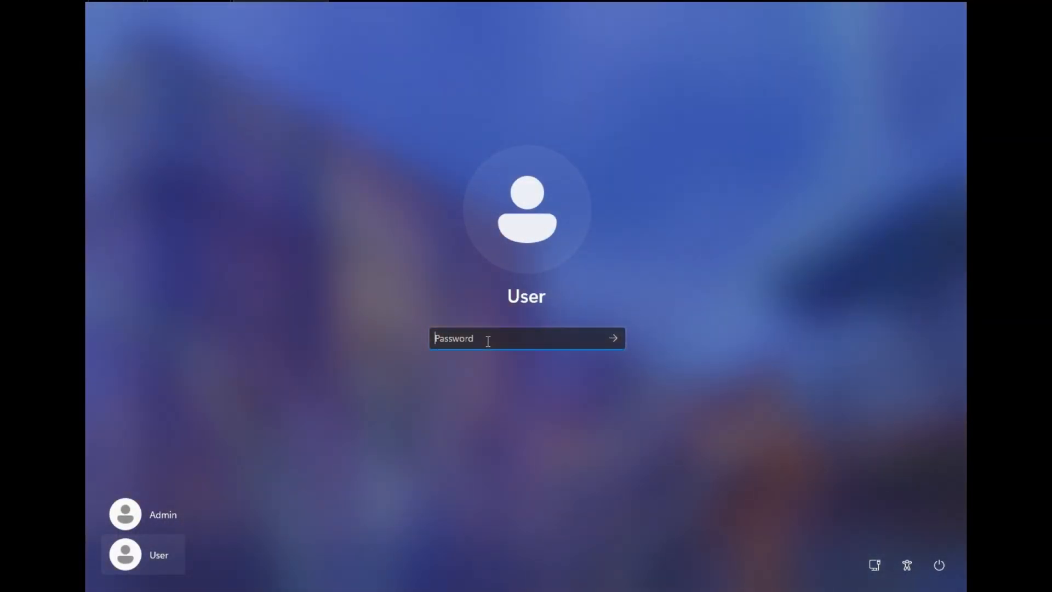
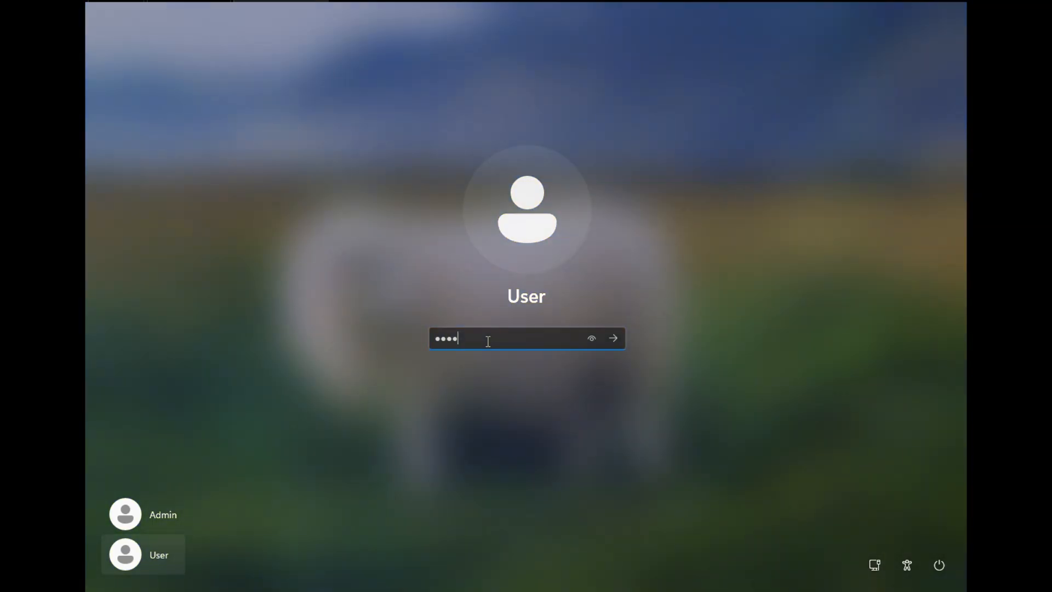
pyautogui.press('Return')
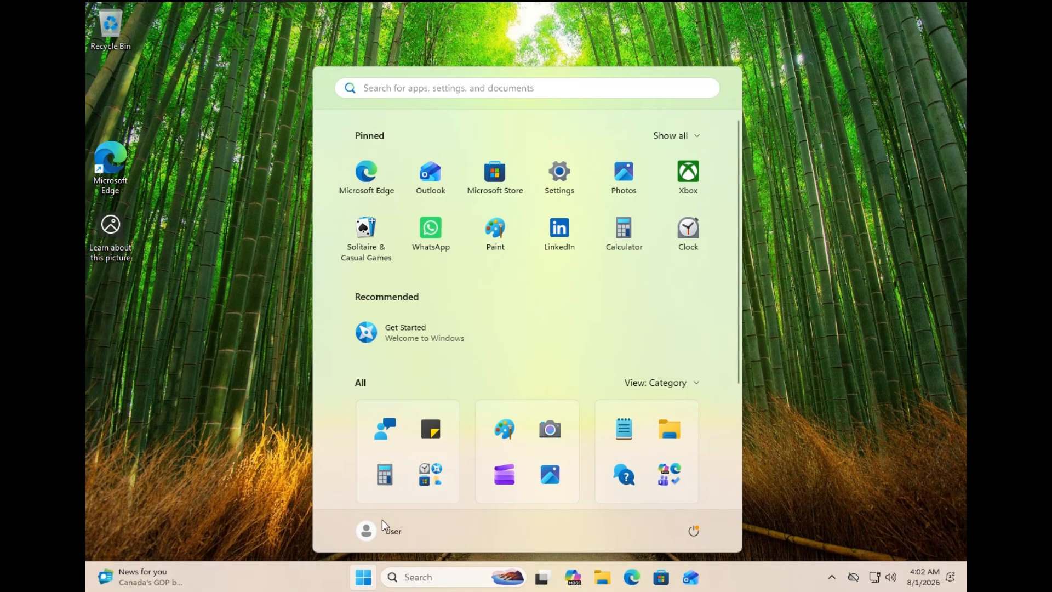
# Sign User out from the Start menu and dismiss the lock screen
pyautogui.click(246, 465)
pyautogui.click(362, 580)
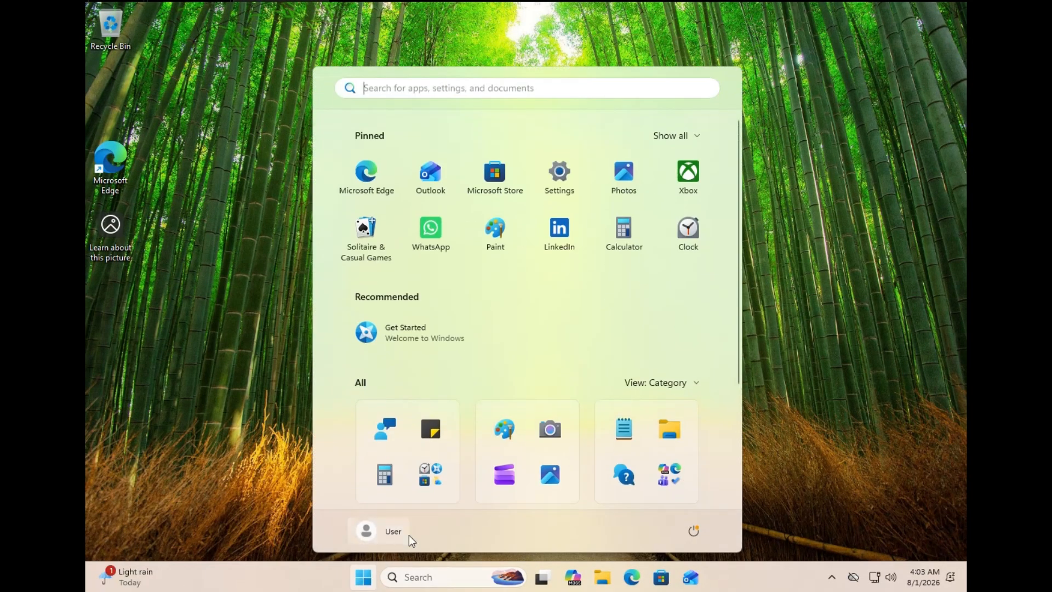
pyautogui.click(405, 532)
pyautogui.click(515, 446)
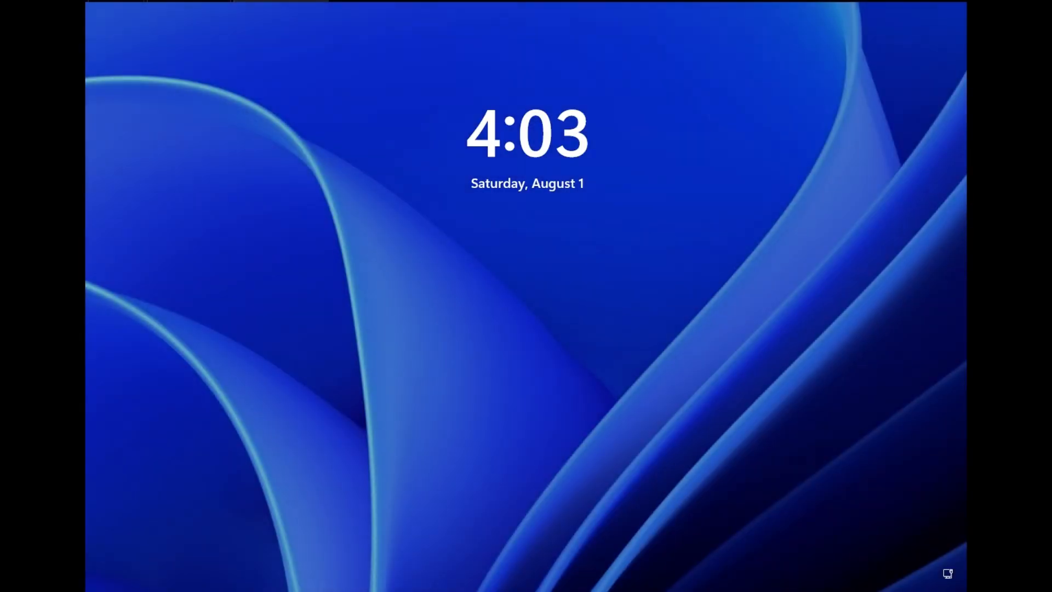
pyautogui.press('Return')
# Sign in as User and have Admin approve it 'Until the next lock' with a one-time code
pyautogui.write('••')
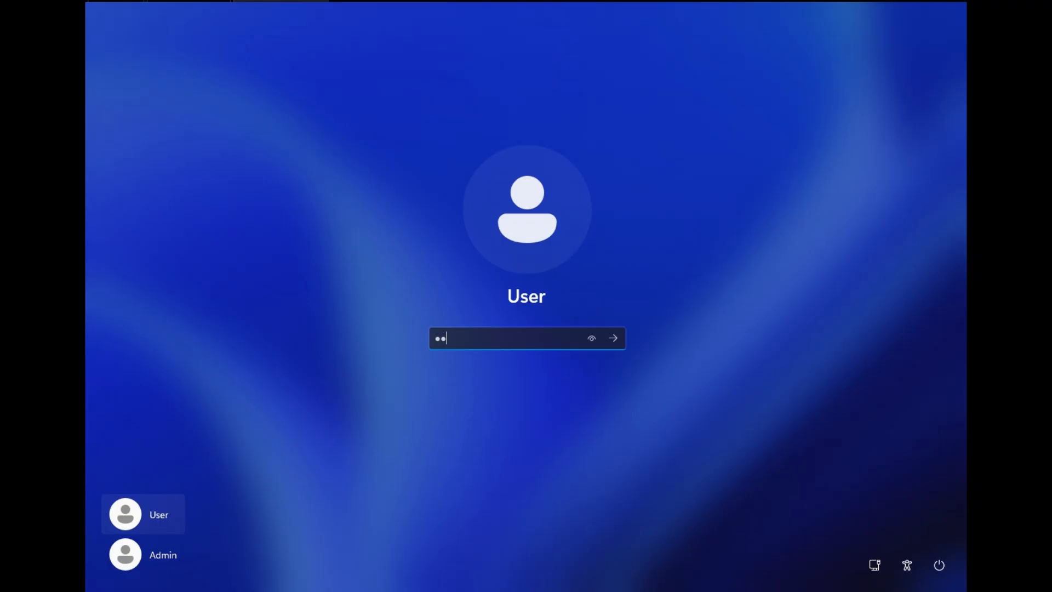
pyautogui.write('••')
pyautogui.press('Return')
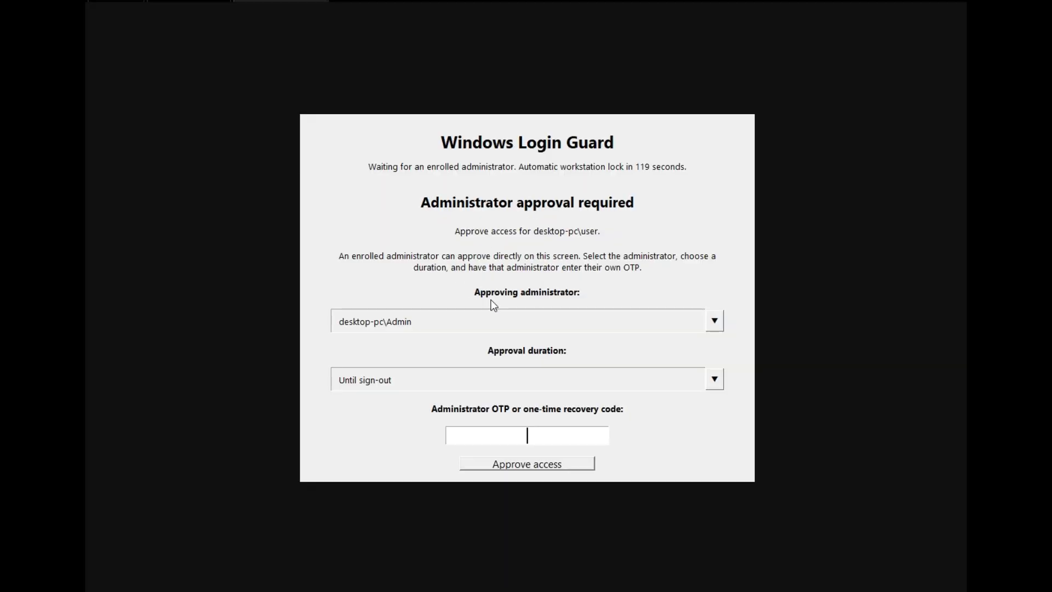
pyautogui.click(715, 323)
pyautogui.click(715, 323)
pyautogui.click(715, 379)
pyautogui.scroll(1, 459, 422)
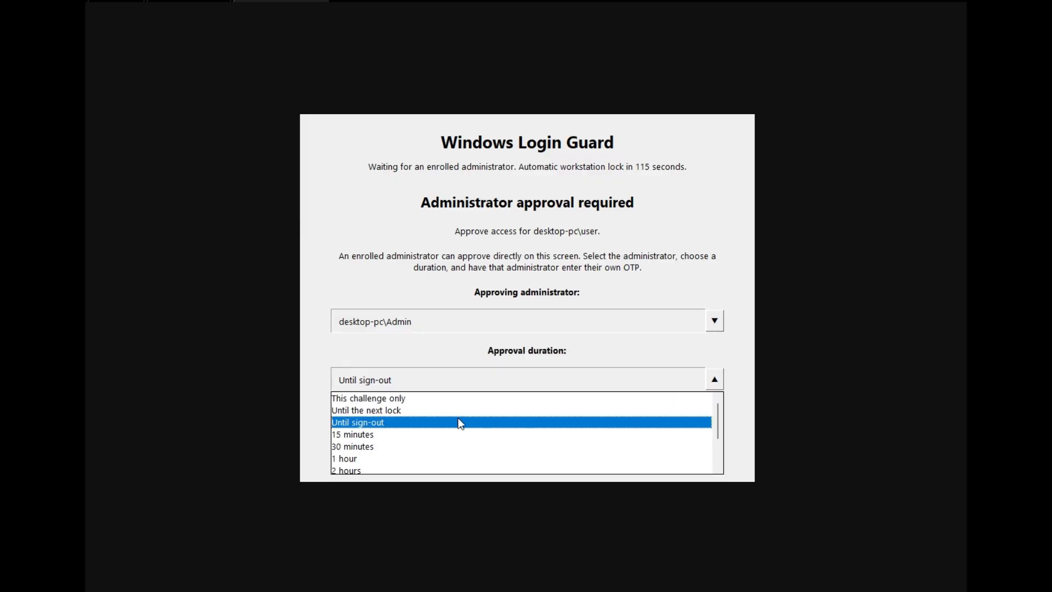
pyautogui.click(375, 411)
pyautogui.click(423, 383)
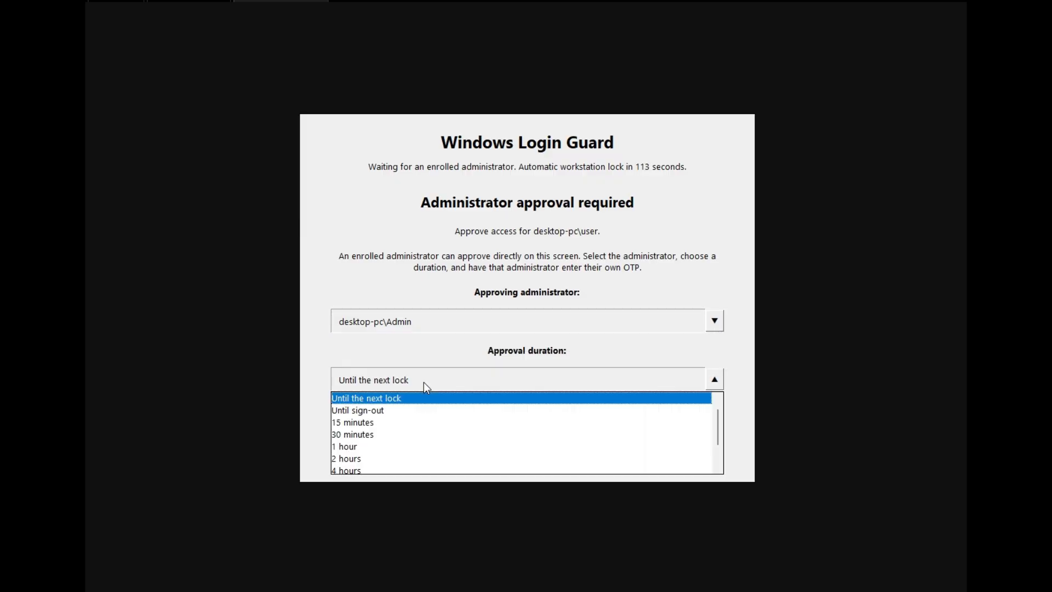
pyautogui.click(422, 382)
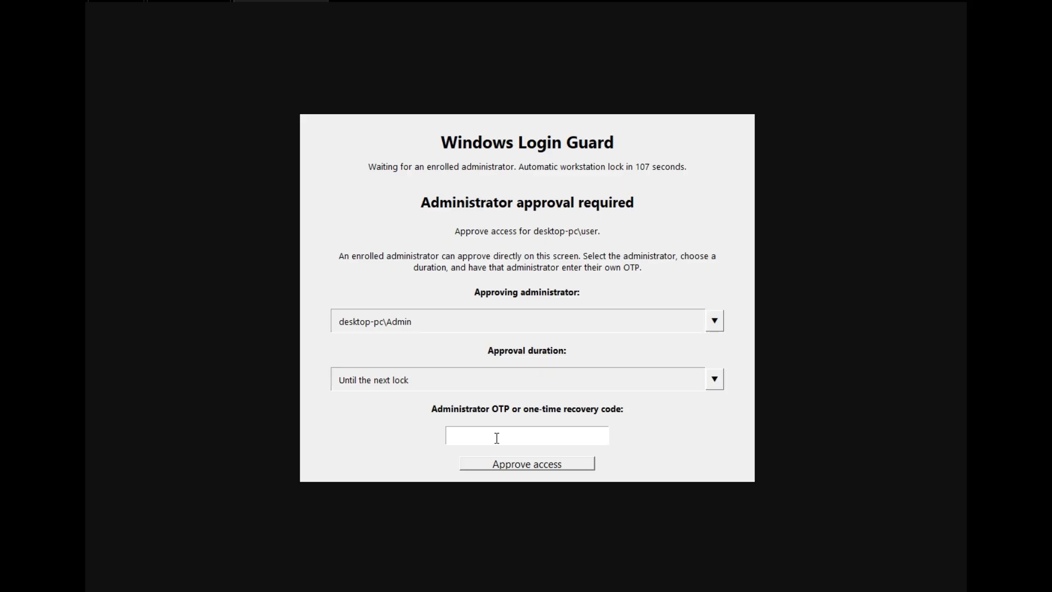
pyautogui.press('Return')
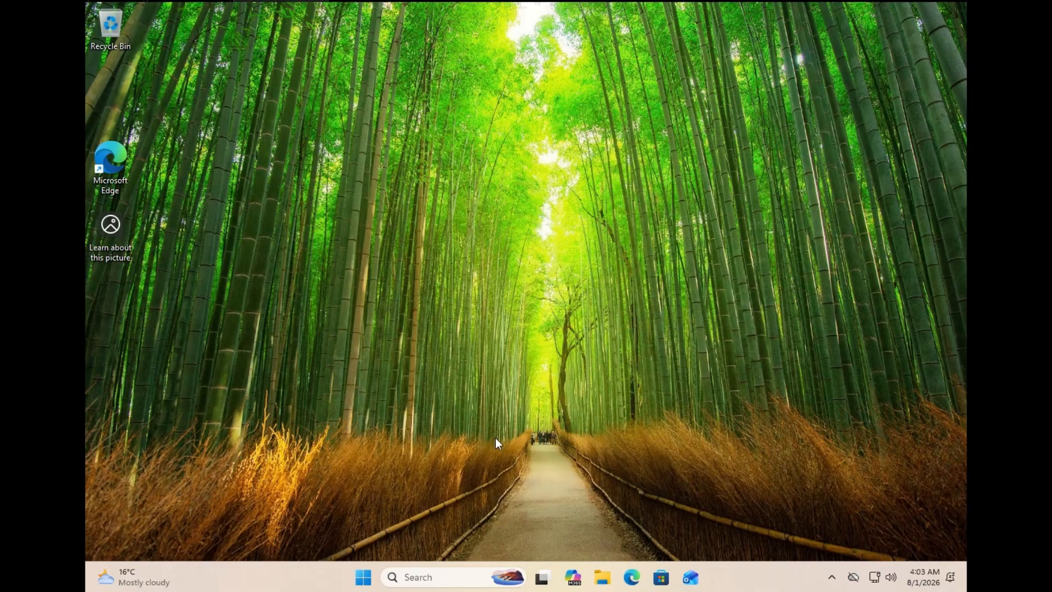
# Switch user to Admin, then sign back in as User, reaching the approval prompt again
pyautogui.click(364, 581)
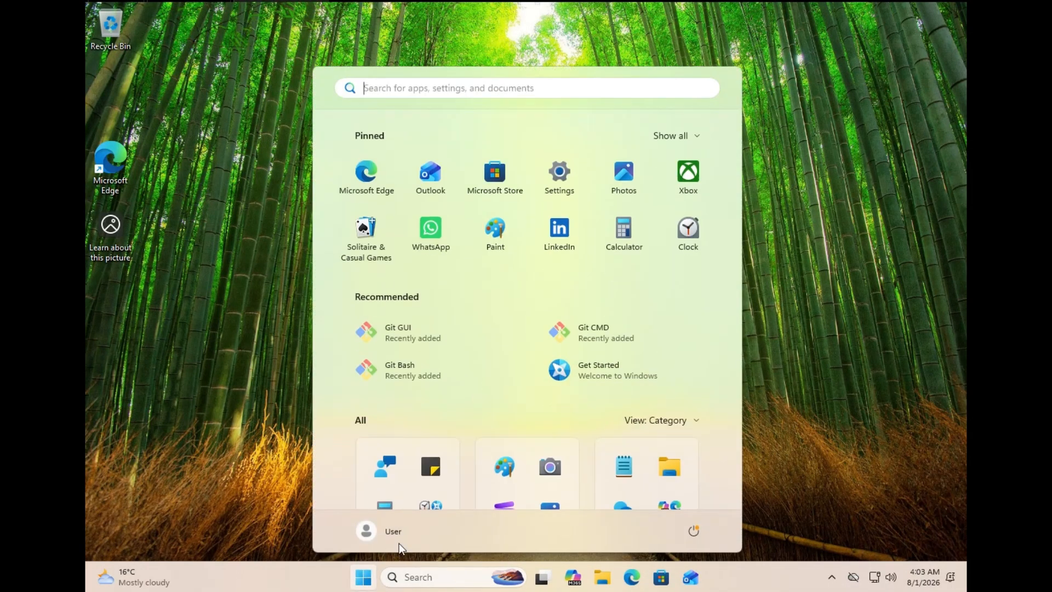
pyautogui.click(370, 535)
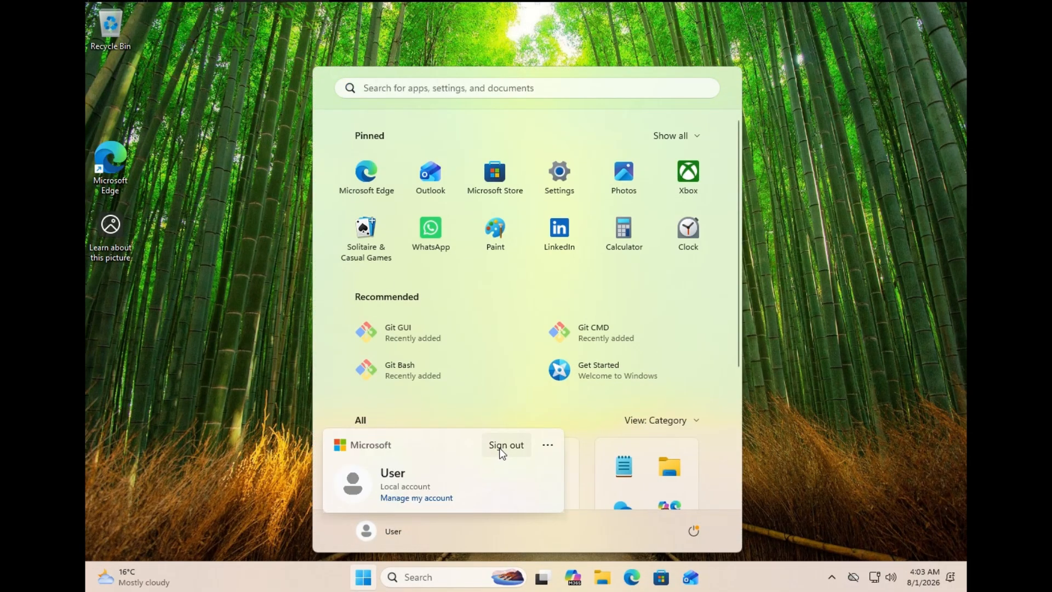
pyautogui.click(543, 446)
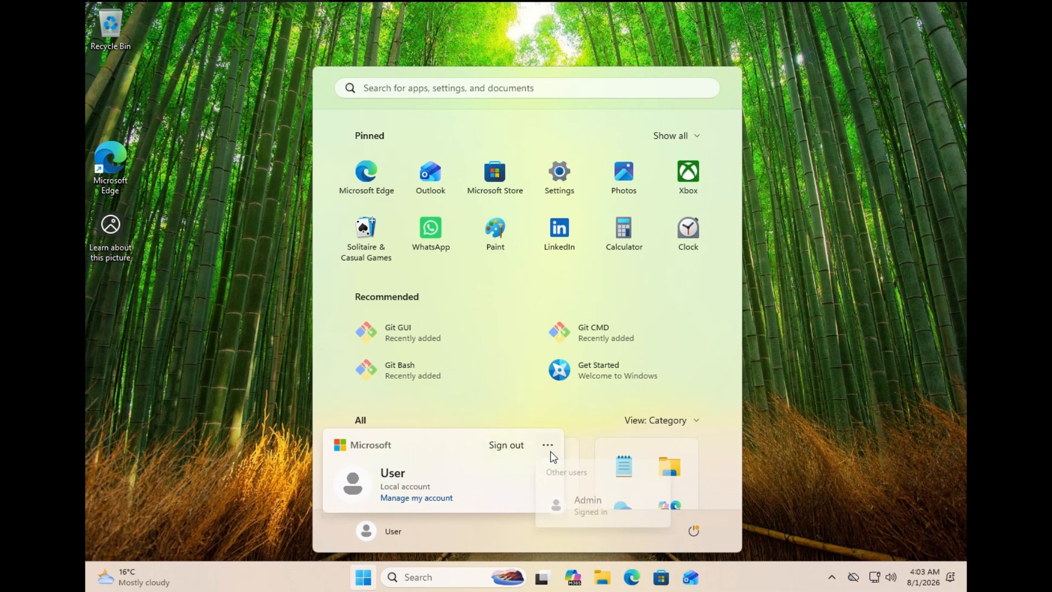
pyautogui.click(586, 501)
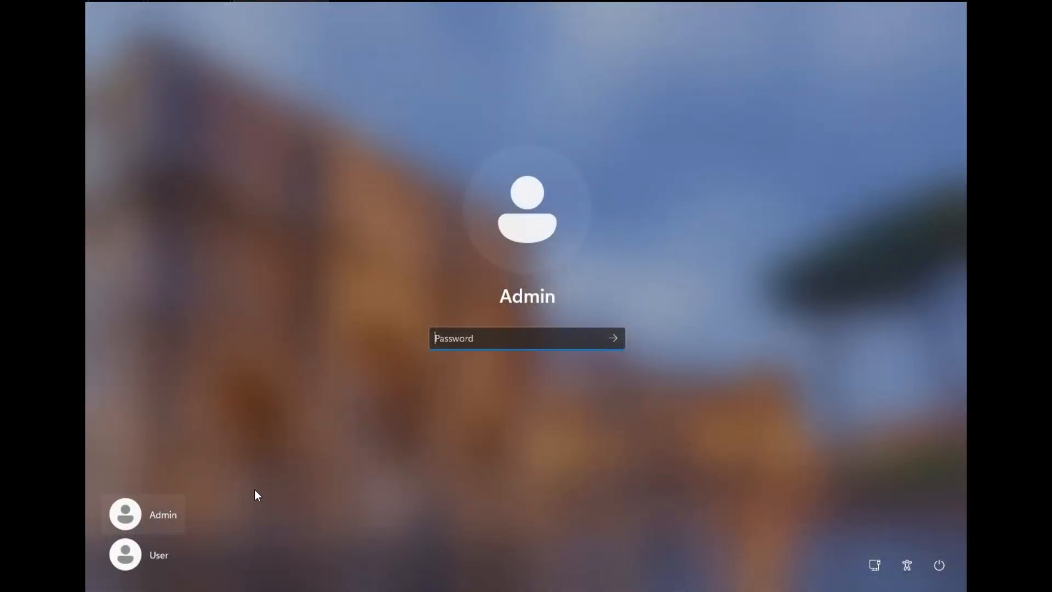
pyautogui.click(134, 556)
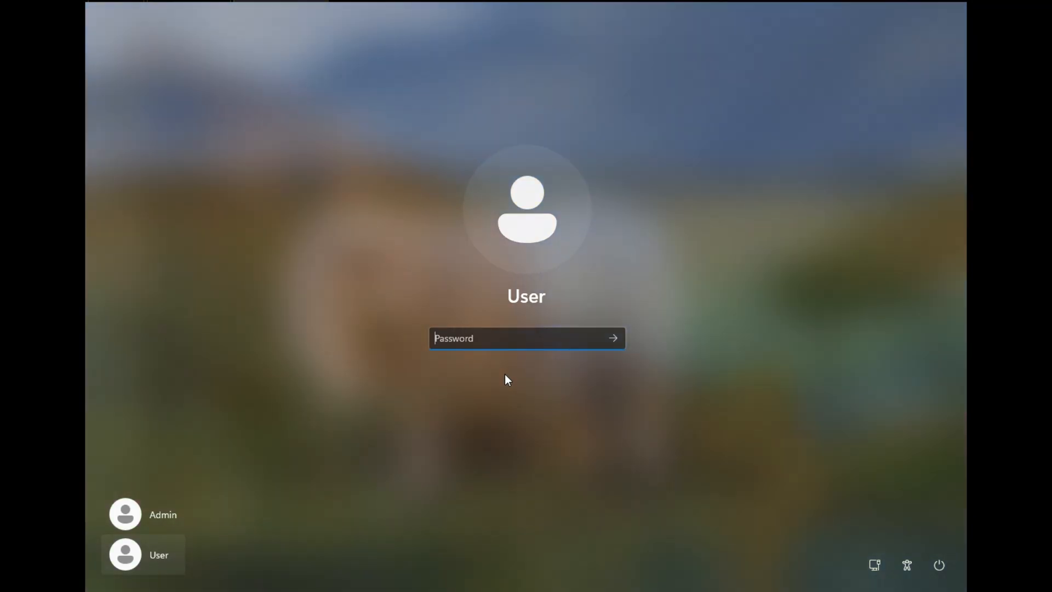
pyautogui.write('••••')
pyautogui.press('Return')
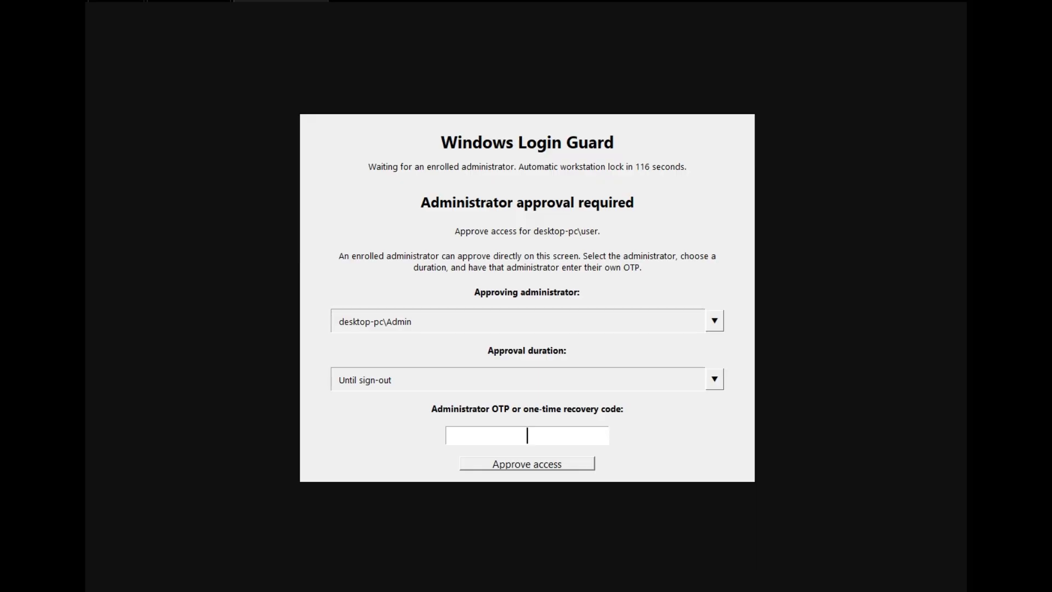
# Type a partial test code into the OTP box twice, clearing it each time
pyautogui.write('12345')
pyautogui.hotkey('ctrl', 'a')
pyautogui.press('BackSpace')
pyautogui.write('12345')
pyautogui.hotkey('ctrl', 'a')
pyautogui.press('BackSpace')
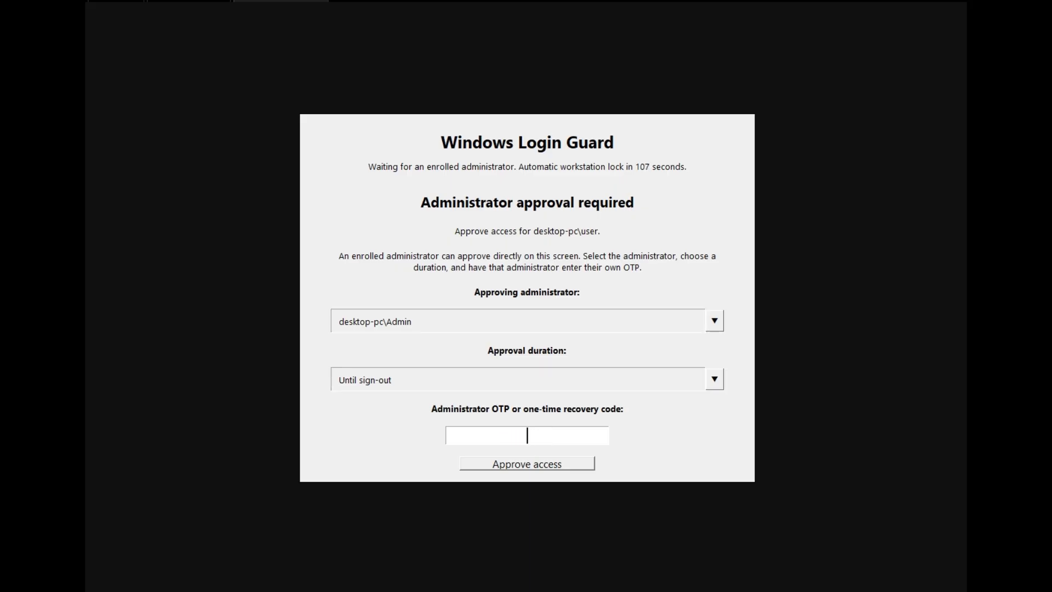
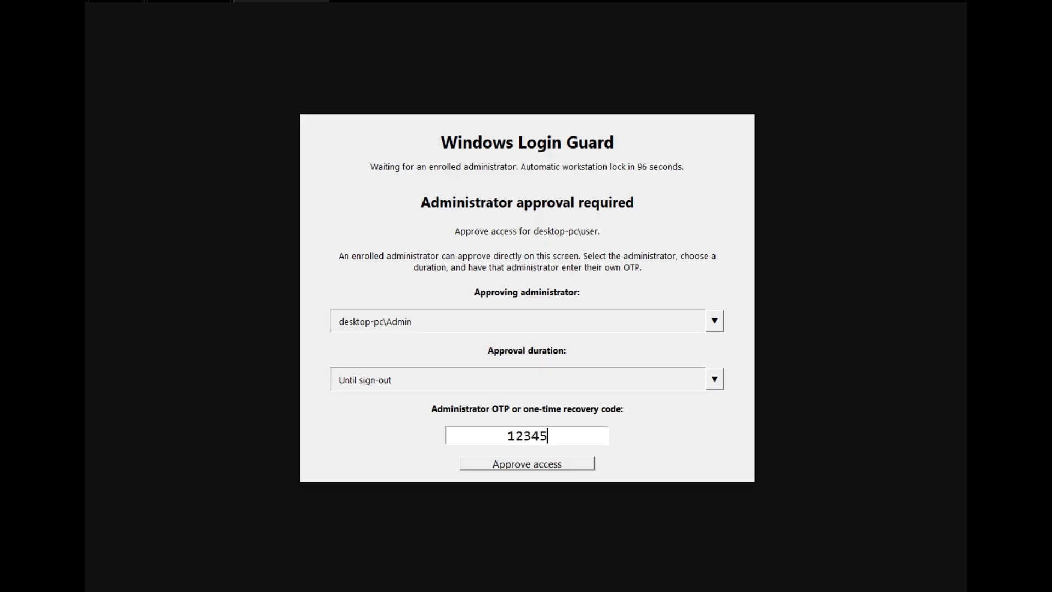
# Finish entering the administrator's one-time code to approve access until sign-out
pyautogui.write('6')
pyautogui.press('Return')
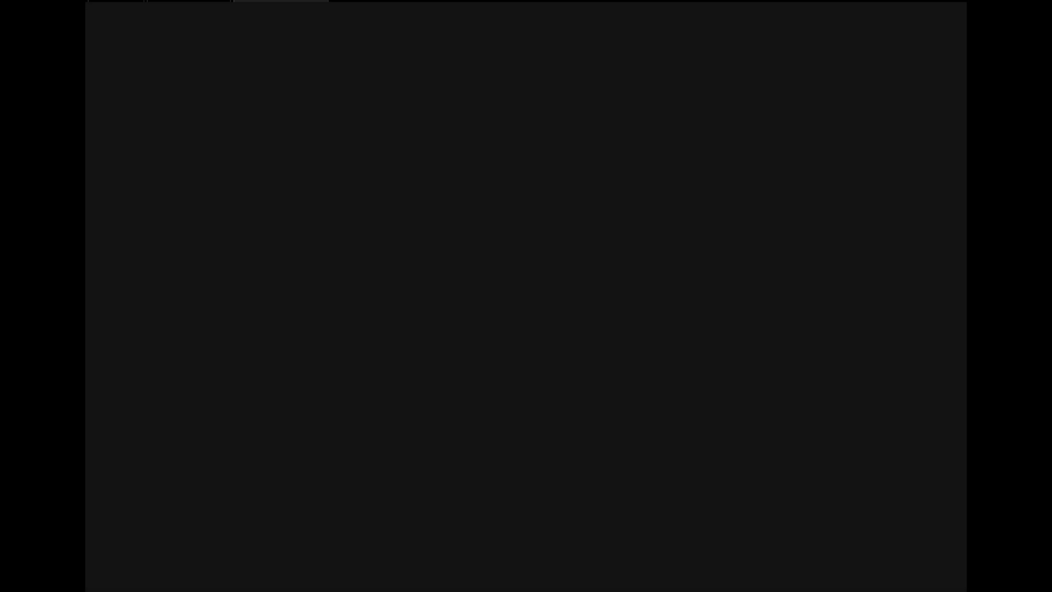